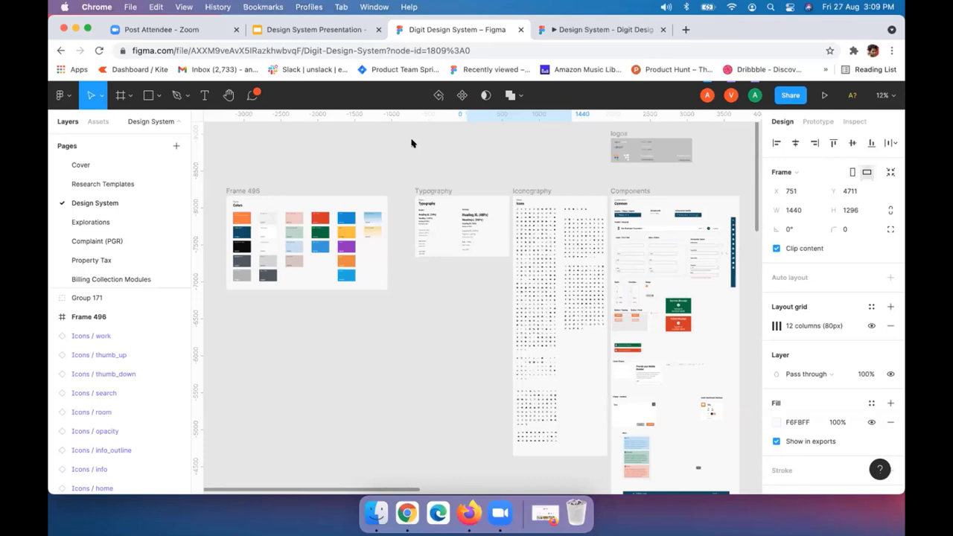
# - Deselect the frame on the Design System page and hide the editor interface around the canvas
pyautogui.hscroll(2, 384, 152)
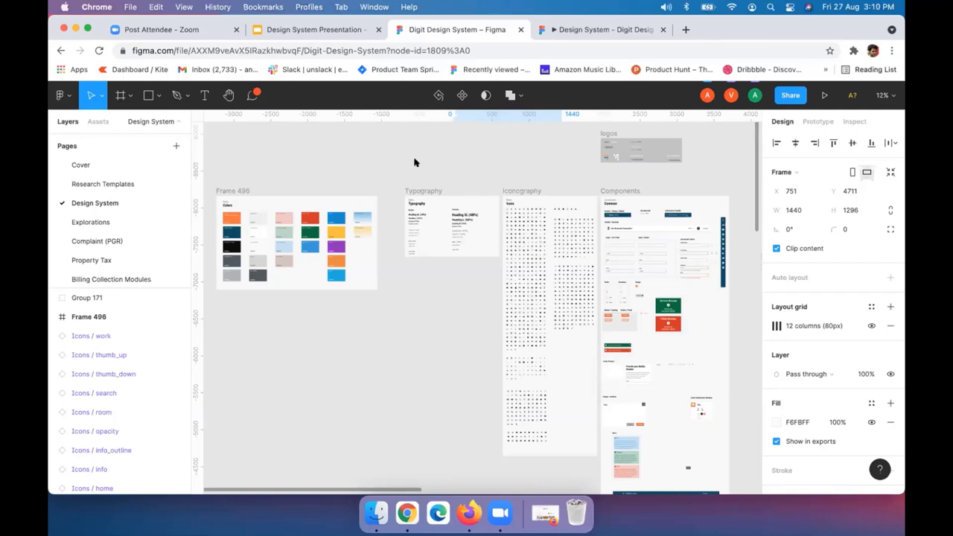
pyautogui.click(414, 163)
pyautogui.press('super+backslash')
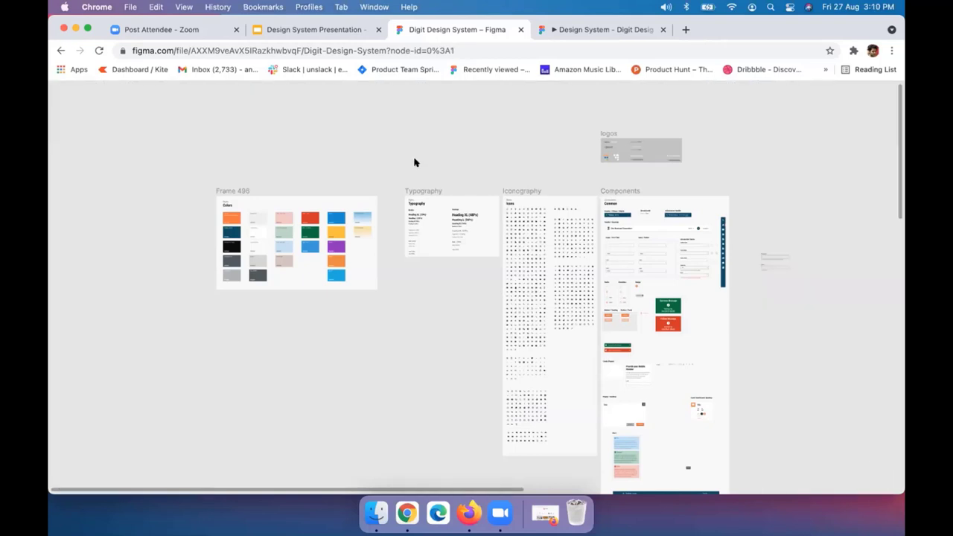
# - Examine the Colors frame closely, including the names and hex codes of its text, background, alert and chart swatches
pyautogui.scroll(5, 415, 162)
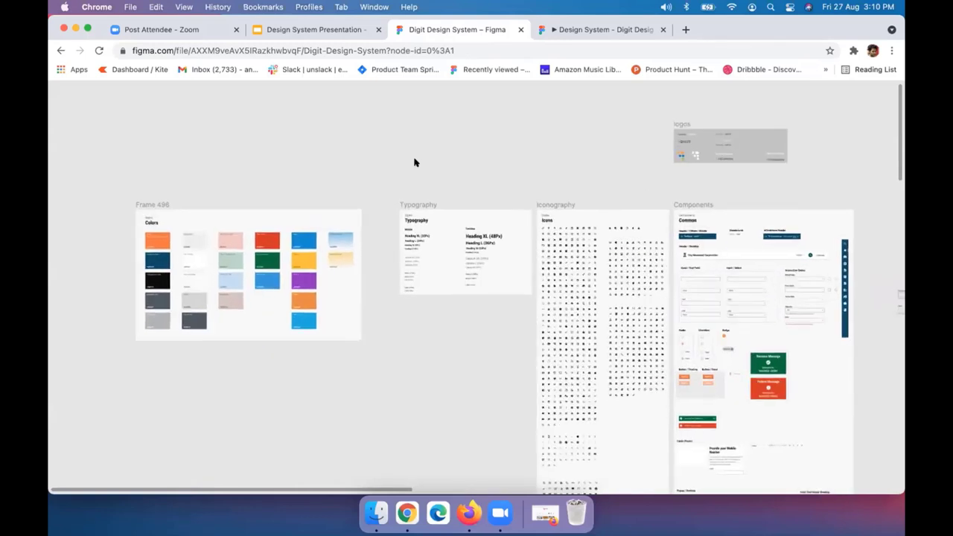
pyautogui.scroll(3, 415, 163)
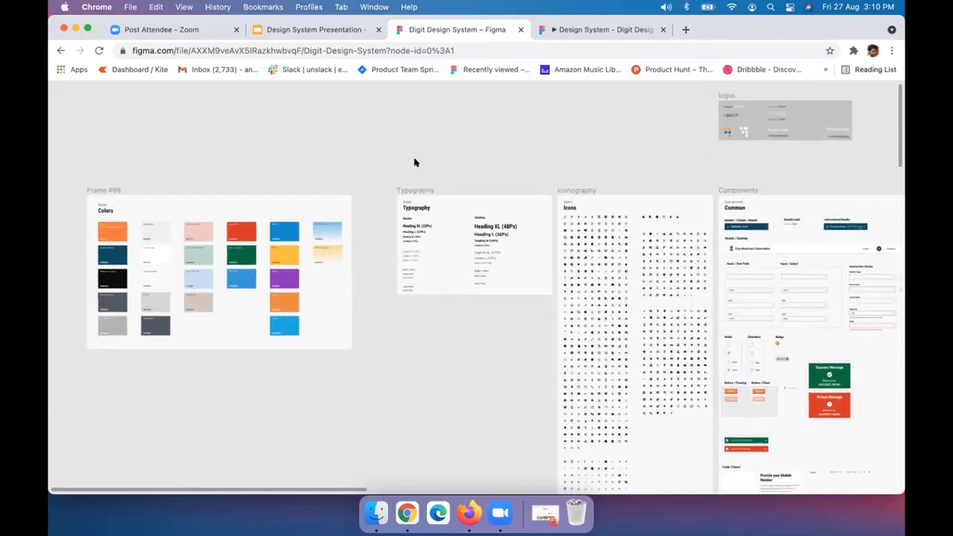
pyautogui.hscroll(-4, 414, 162)
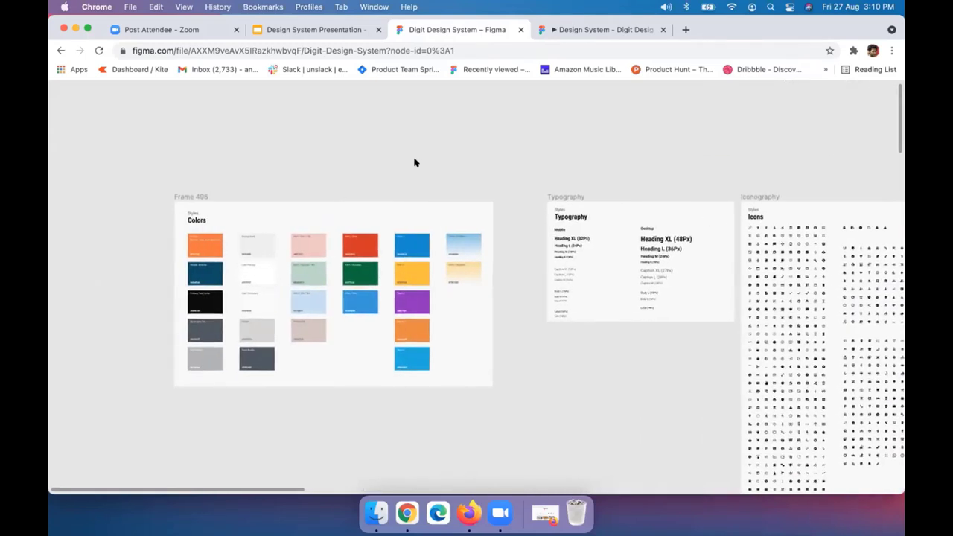
pyautogui.scroll(2, 414, 162)
pyautogui.scroll(3, 413, 162)
pyautogui.scroll(-2, 256, 132)
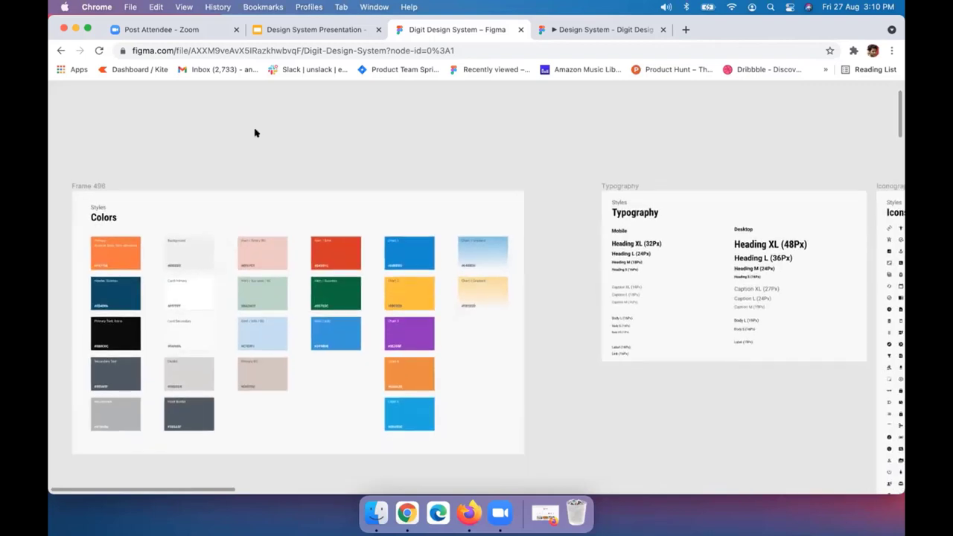
pyautogui.scroll(-1, 289, 141)
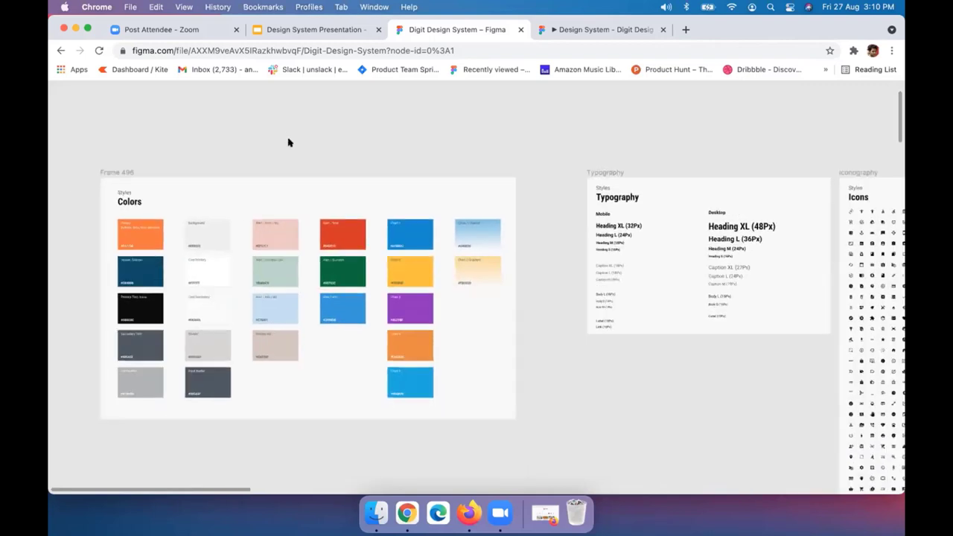
pyautogui.scroll(1, 289, 142)
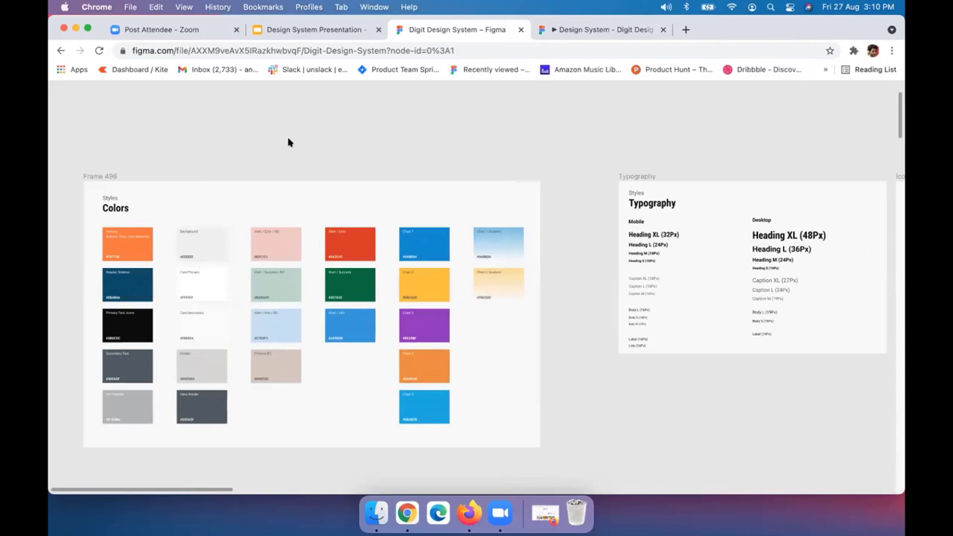
pyautogui.scroll(2, 288, 142)
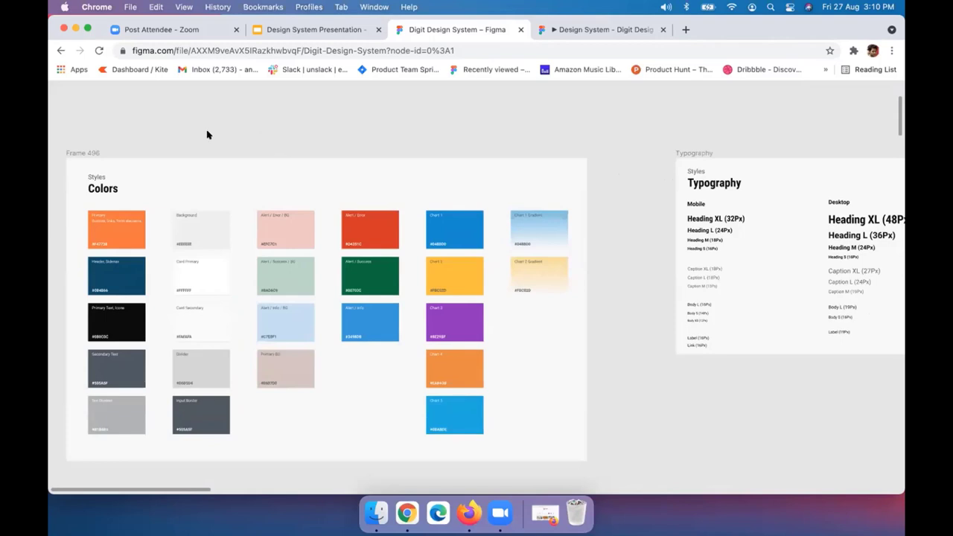
pyautogui.scroll(2, 232, 178)
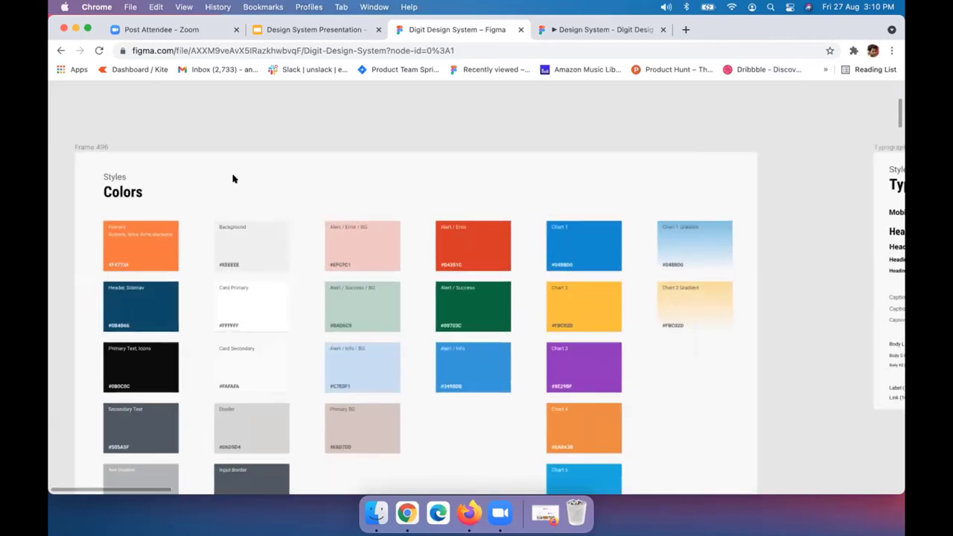
pyautogui.scroll(-3, 232, 178)
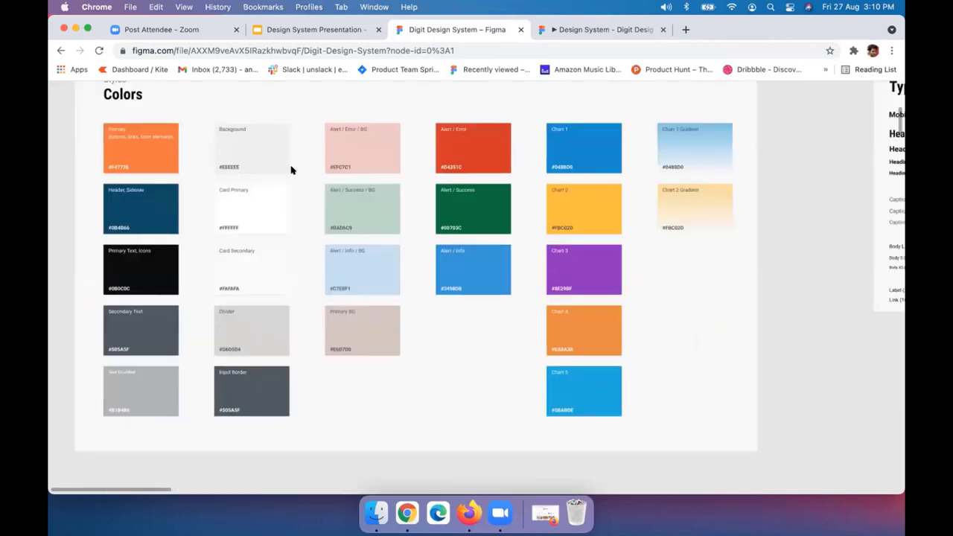
# - Examine the Typography frame, comparing the mobile and desktop sizes for headings, captions, body text and labels
pyautogui.hscroll(15, 291, 170)
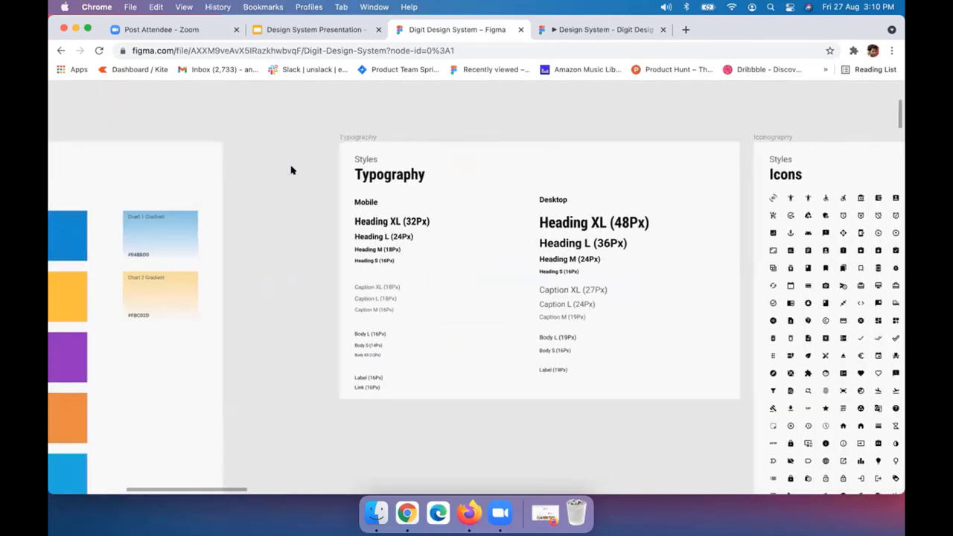
pyautogui.hscroll(1, 291, 170)
pyautogui.scroll(3, 291, 170)
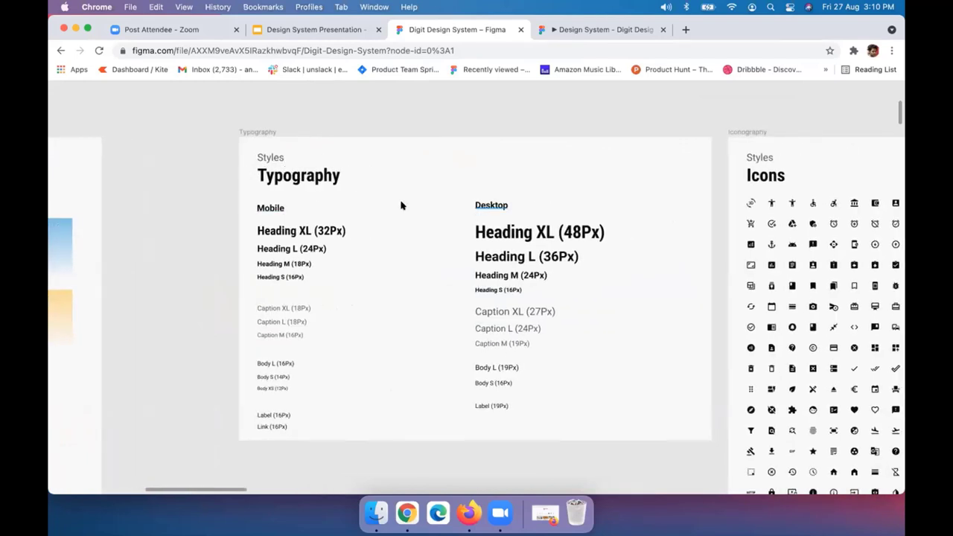
pyautogui.scroll(1, 398, 205)
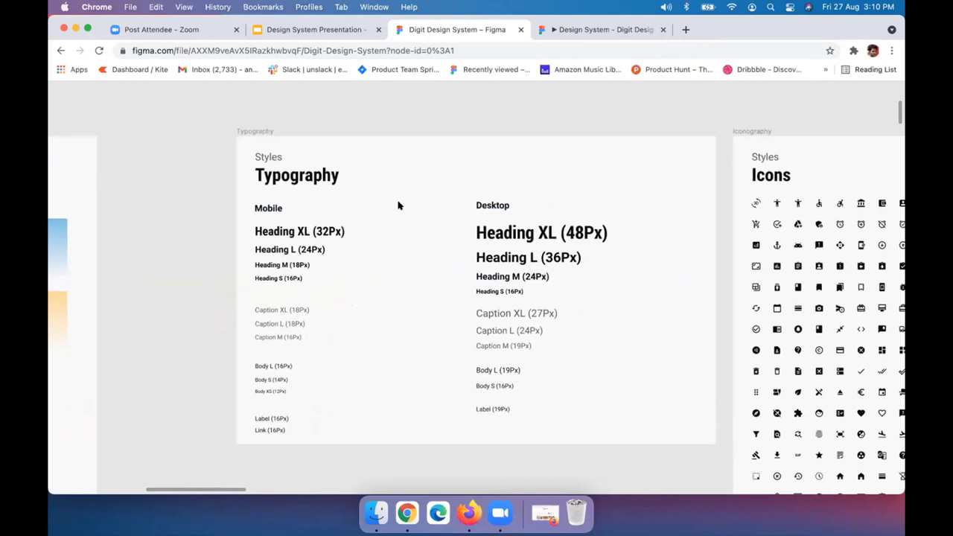
pyautogui.scroll(1, 398, 206)
pyautogui.scroll(-2, 388, 207)
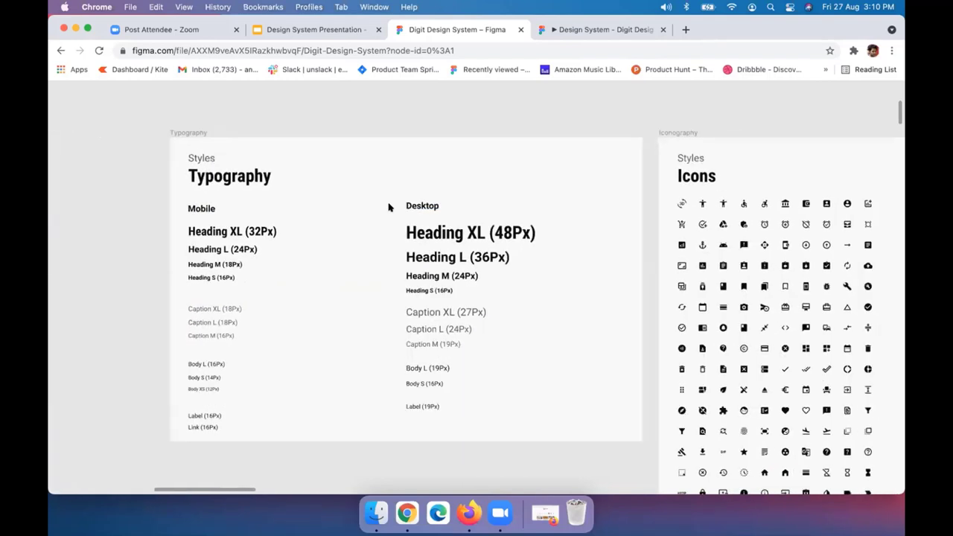
pyautogui.scroll(-1, 387, 207)
pyautogui.scroll(-1, 388, 207)
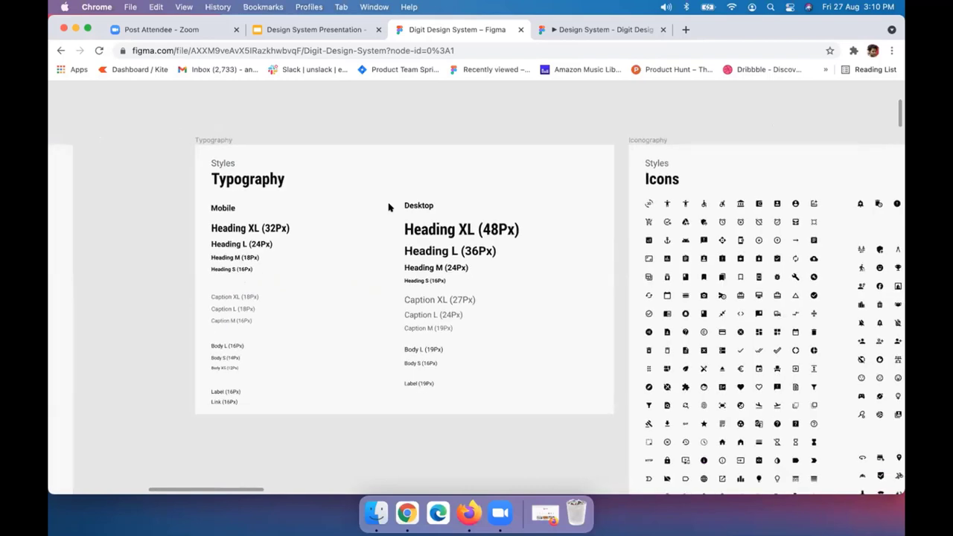
pyautogui.scroll(-1, 388, 207)
pyautogui.scroll(-1, 388, 207)
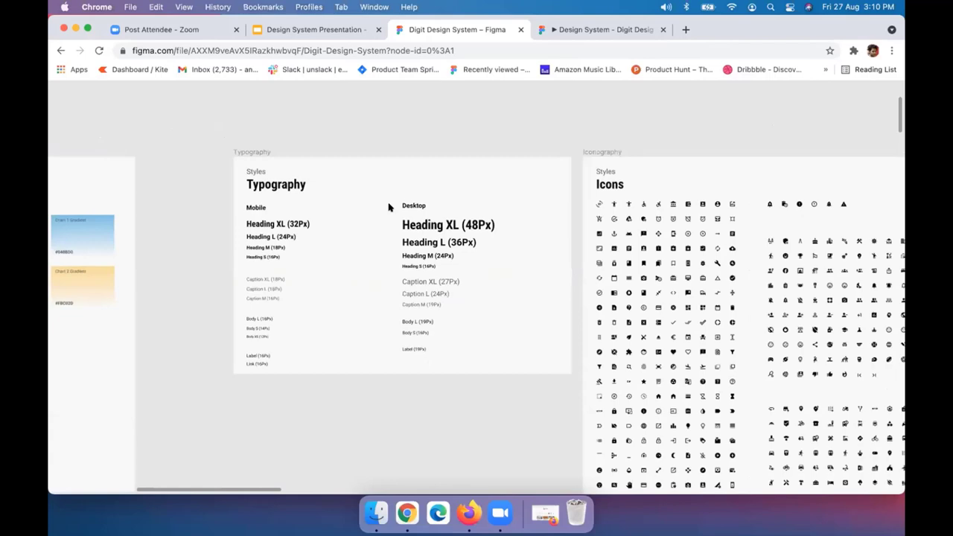
pyautogui.scroll(1, 387, 207)
# - Look through the icon set in the Iconography frame
pyautogui.hscroll(5, 388, 207)
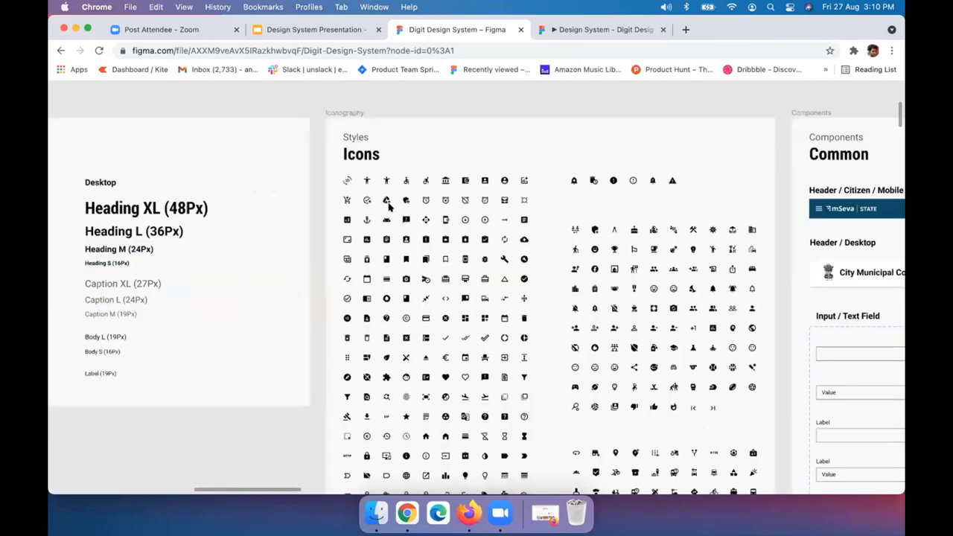
pyautogui.scroll(-3, 388, 207)
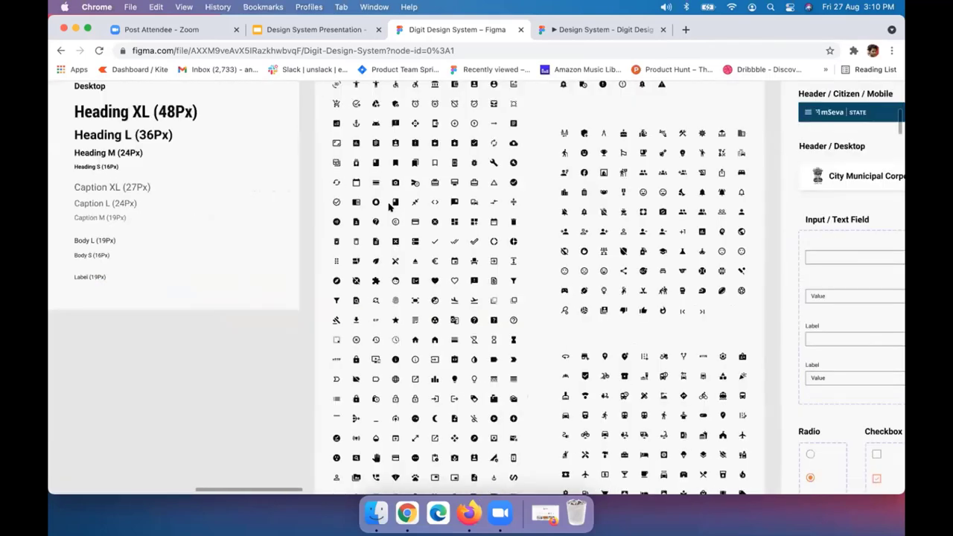
pyautogui.scroll(-2, 388, 207)
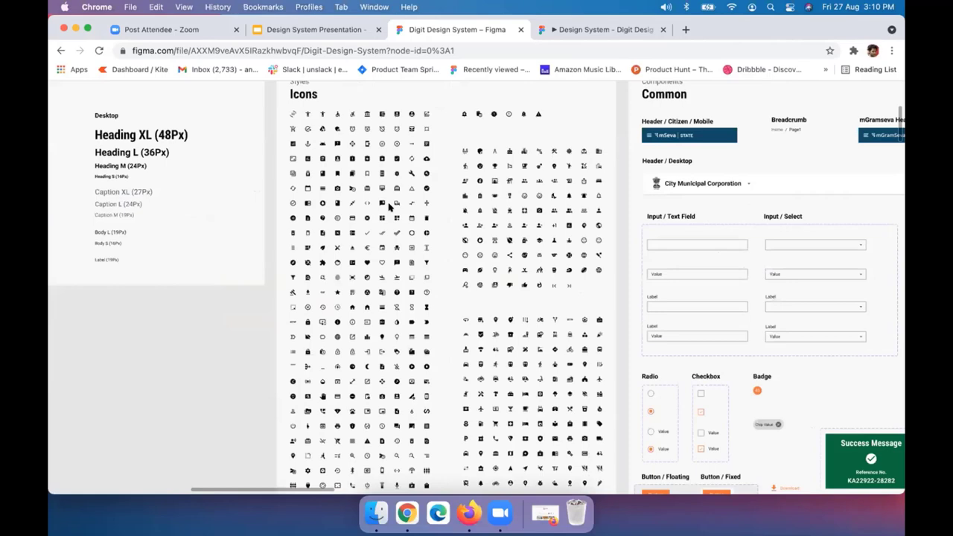
pyautogui.scroll(-2, 388, 207)
# - Examine the common components in the Components frame, from headers and input fields to interaction states, radios, checkboxes and buttons
pyautogui.hscroll(5, 388, 207)
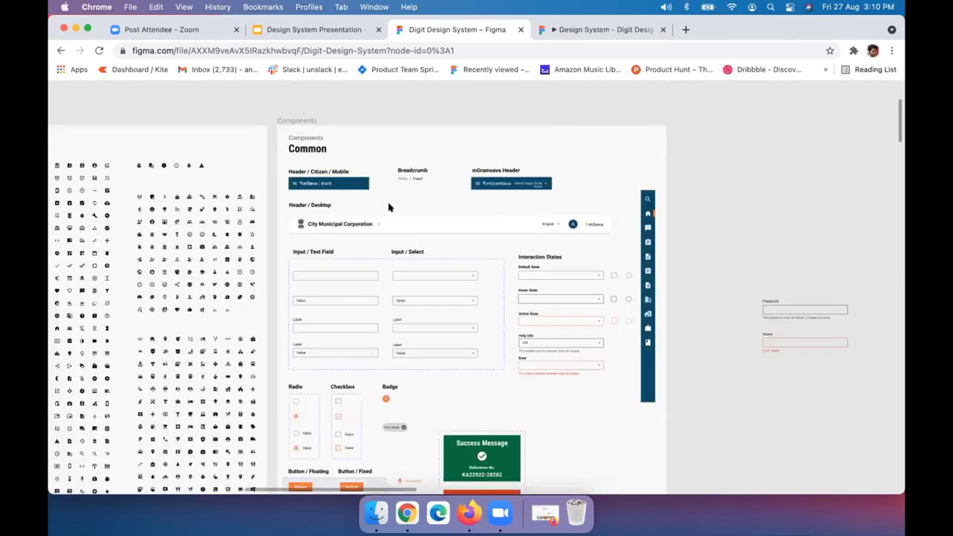
pyautogui.scroll(3, 388, 207)
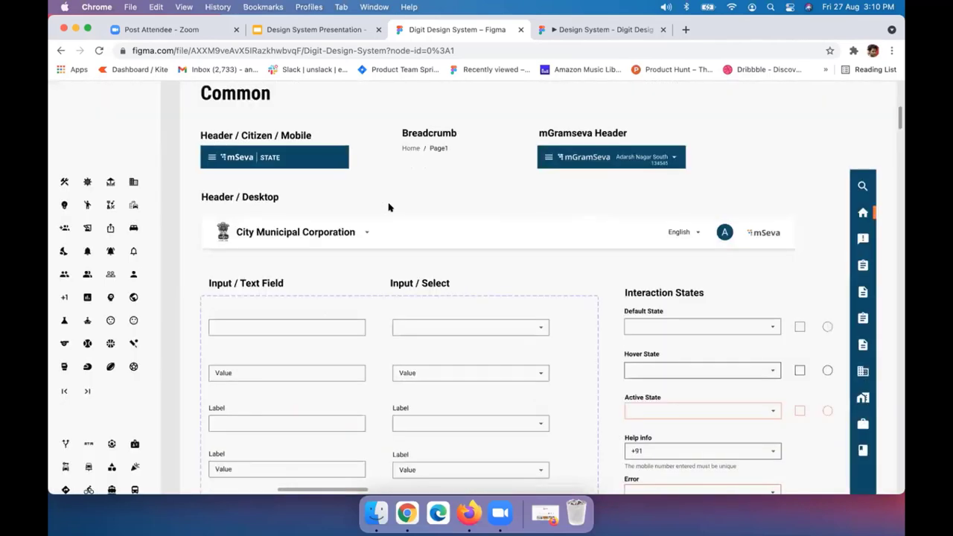
pyautogui.scroll(-1, 388, 207)
pyautogui.scroll(-1, 388, 207)
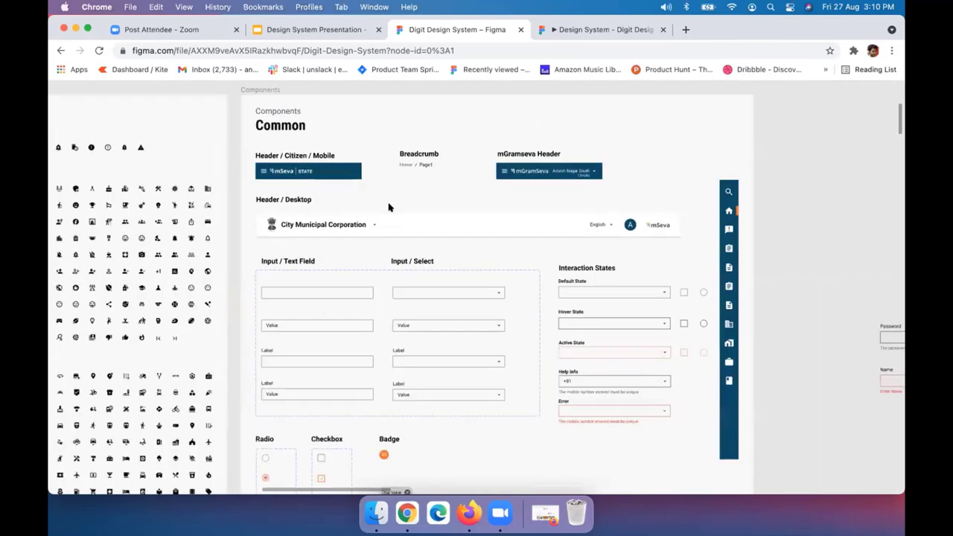
pyautogui.scroll(1, 387, 207)
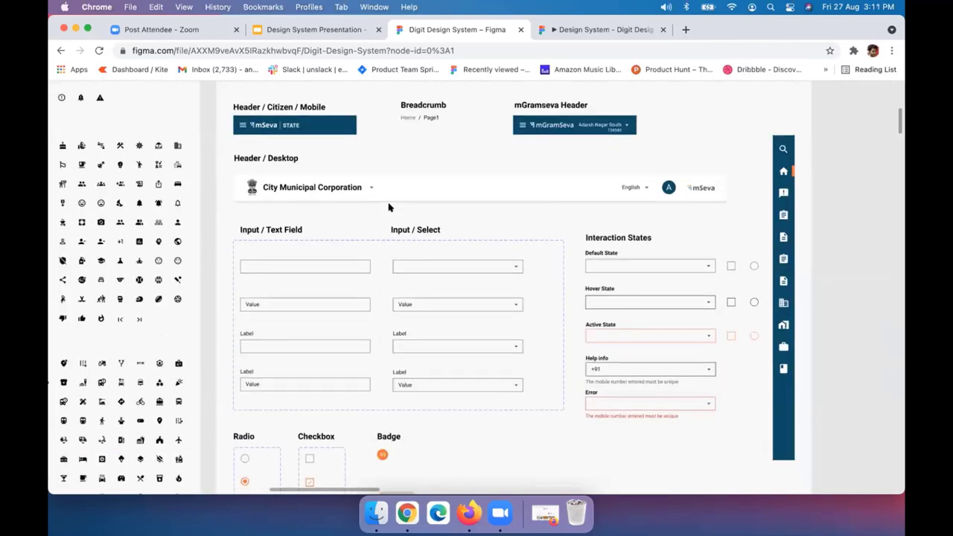
pyautogui.scroll(1, 388, 207)
pyautogui.scroll(-2, 388, 207)
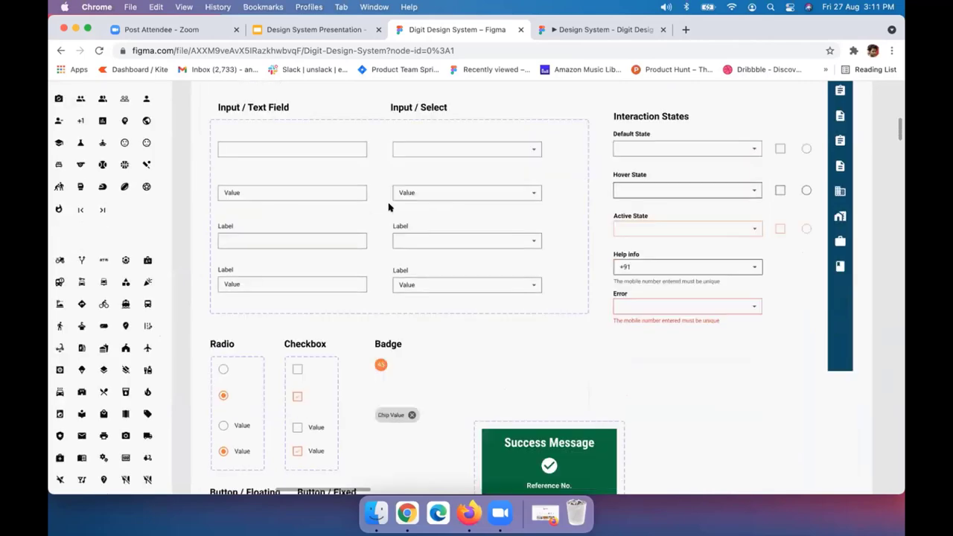
pyautogui.scroll(-2, 388, 207)
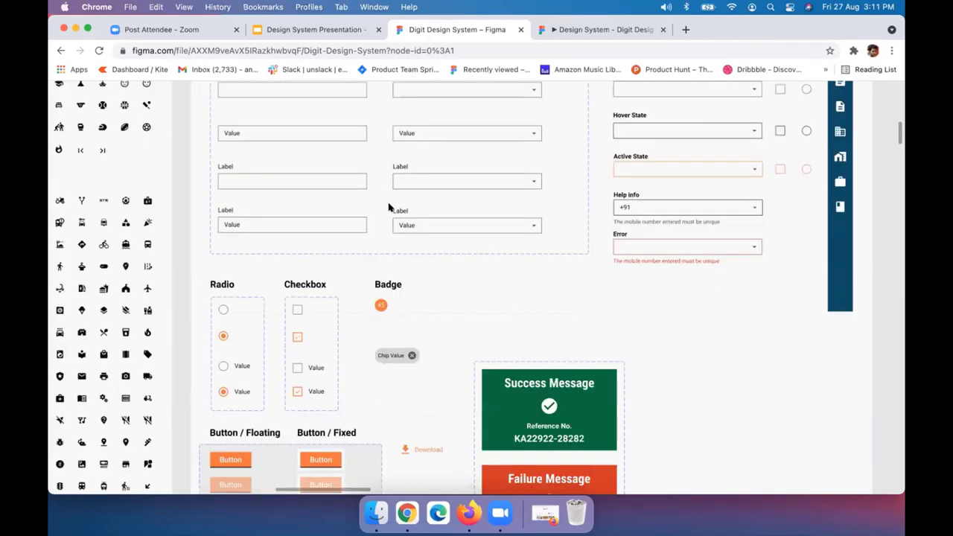
pyautogui.scroll(-1, 387, 207)
# - Open the Property Tax page with the editor interface hidden and fit all its flows in view
pyautogui.press('super+backslash')
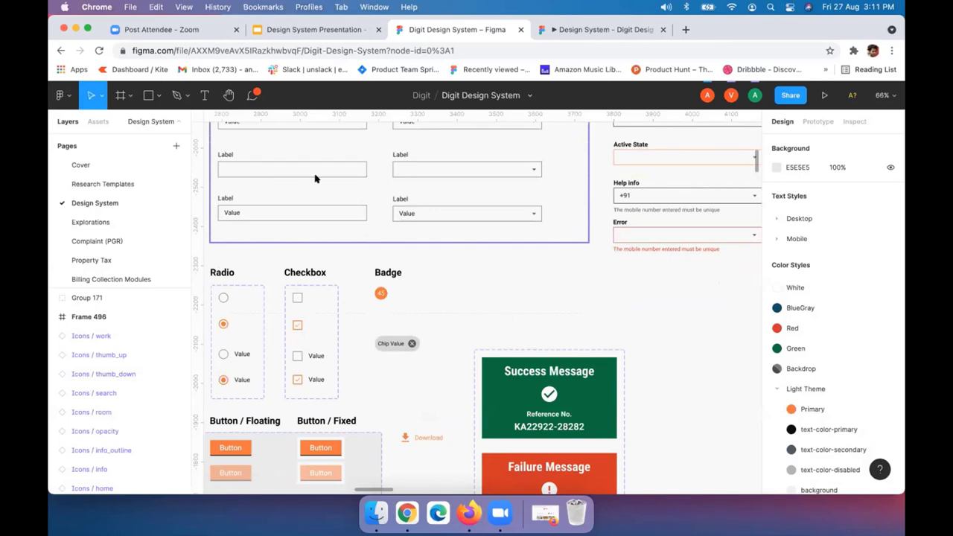
pyautogui.click(107, 244)
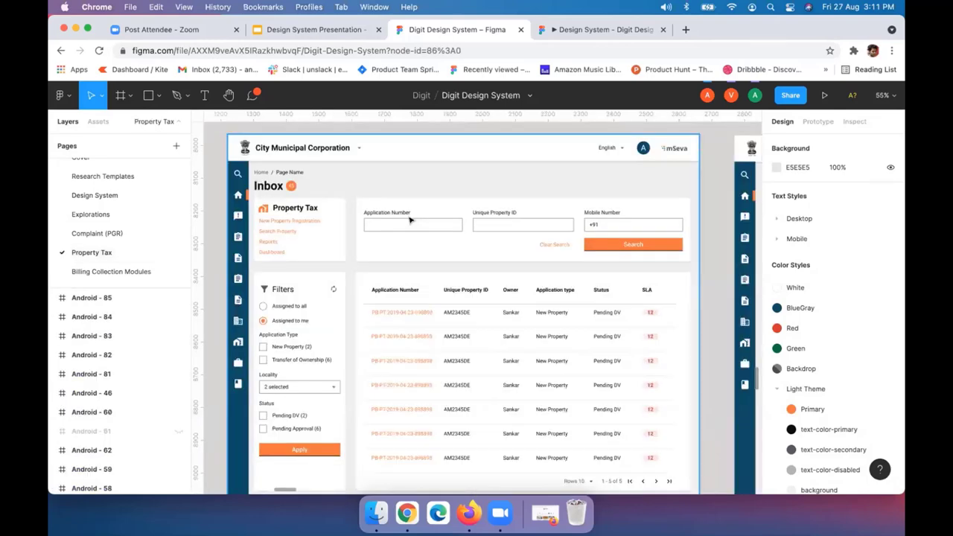
pyautogui.press('super+backslash')
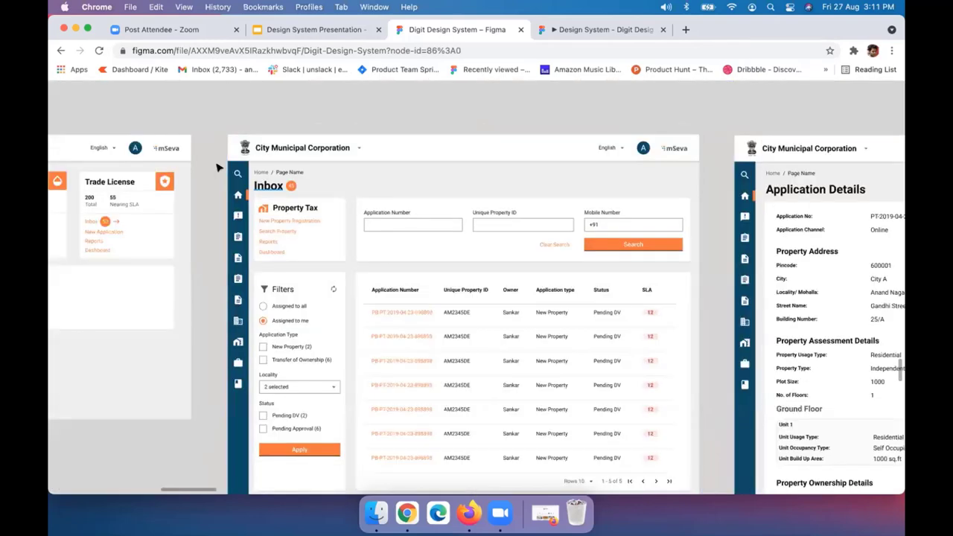
pyautogui.hotkey('shift', '1')
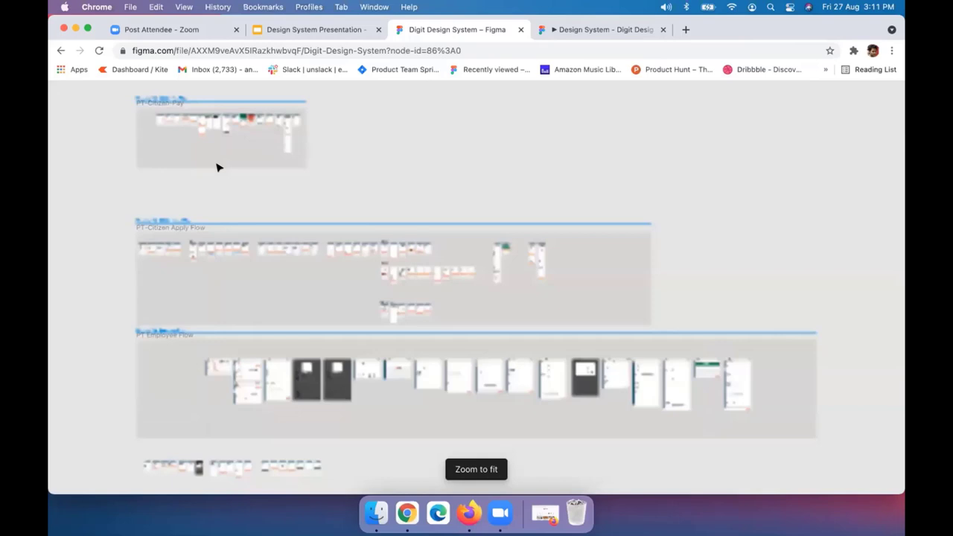
# - Examine the first mobile screens of the PT-Citizen-Pay flow, from the home cards through mobile number entry to OTP verification
pyautogui.scroll(3, 217, 167)
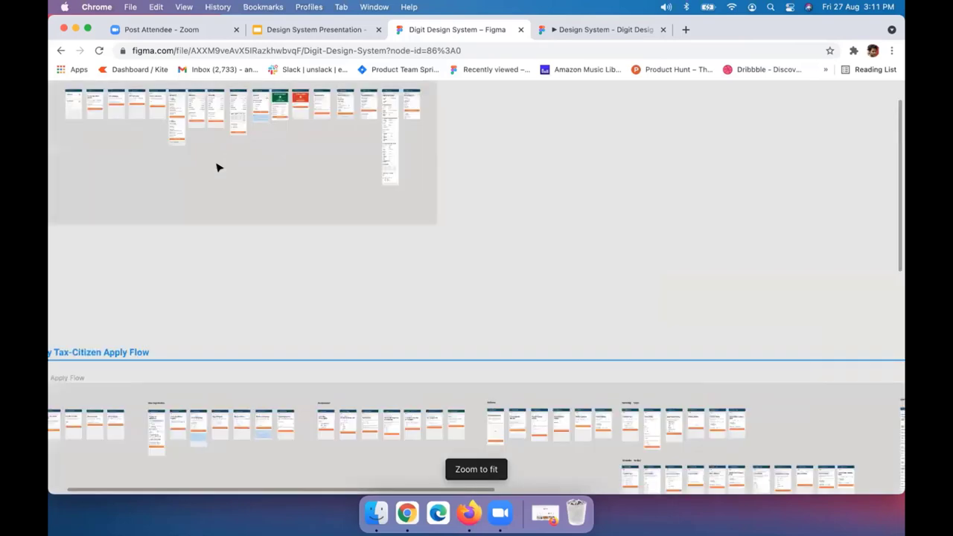
pyautogui.scroll(5, 217, 167)
pyautogui.hscroll(2, 217, 168)
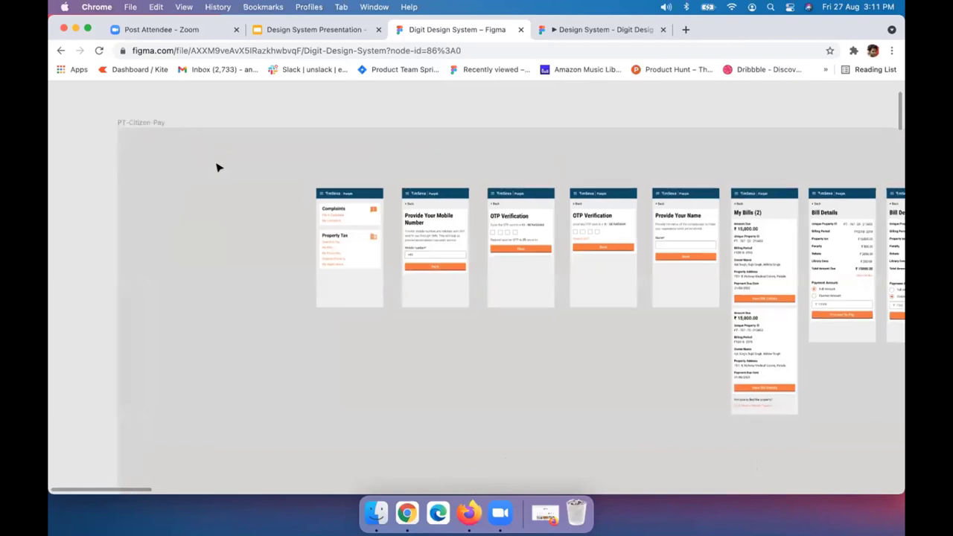
pyautogui.scroll(3, 216, 167)
pyautogui.scroll(2, 216, 167)
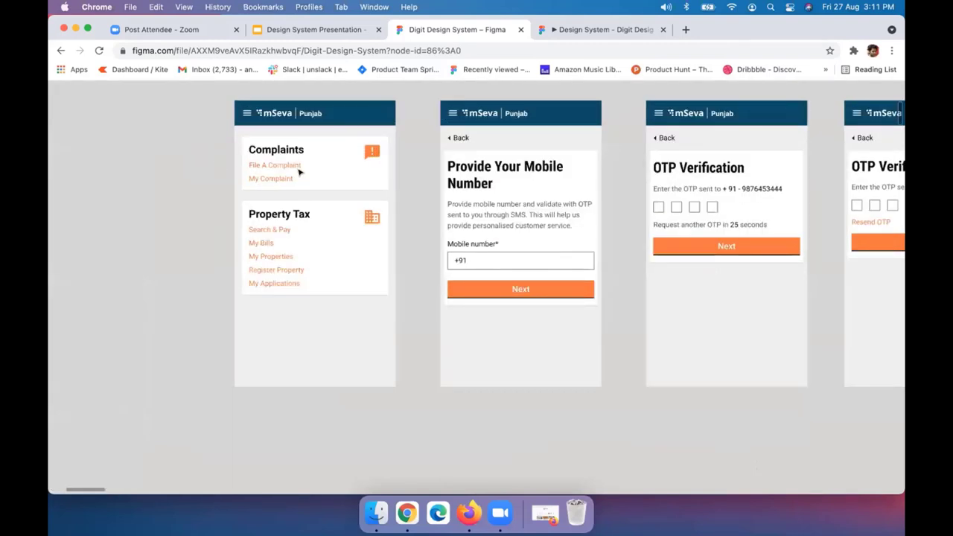
pyautogui.hscroll(3, 298, 172)
pyautogui.scroll(1, 298, 180)
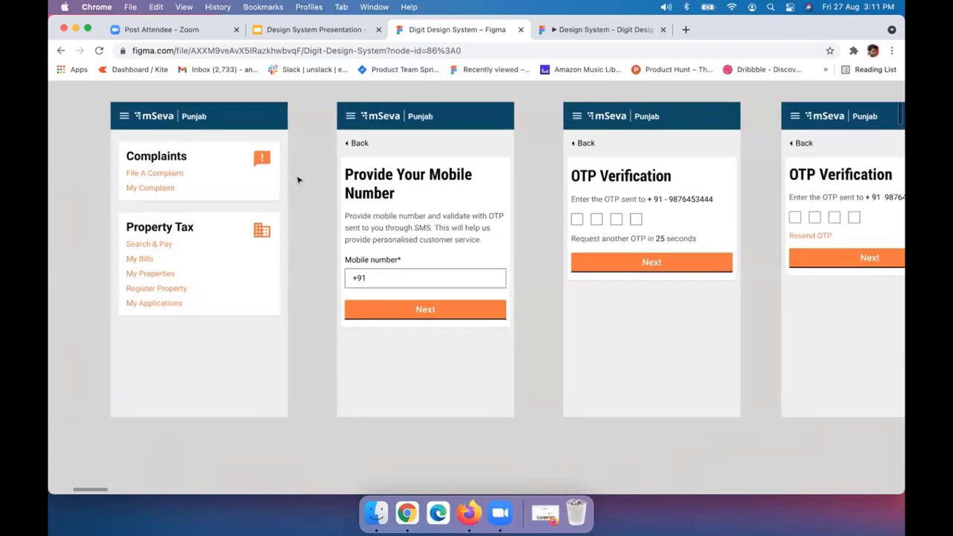
pyautogui.hscroll(1, 297, 179)
pyautogui.scroll(-1, 298, 180)
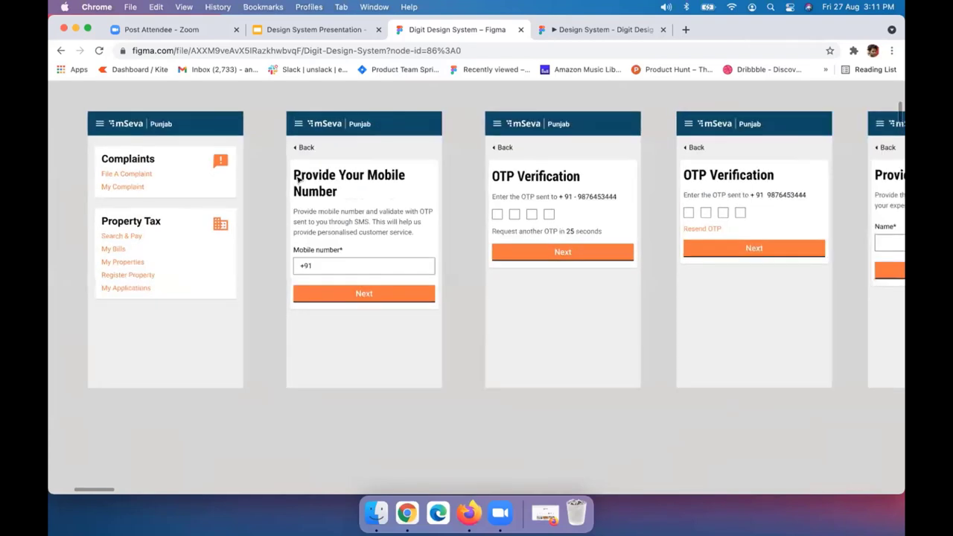
# - Examine the PT-Citizen-Pay screens from OTP verification through Provide Your Name to the My Bills list
pyautogui.hscroll(2, 297, 179)
pyautogui.hscroll(1, 298, 179)
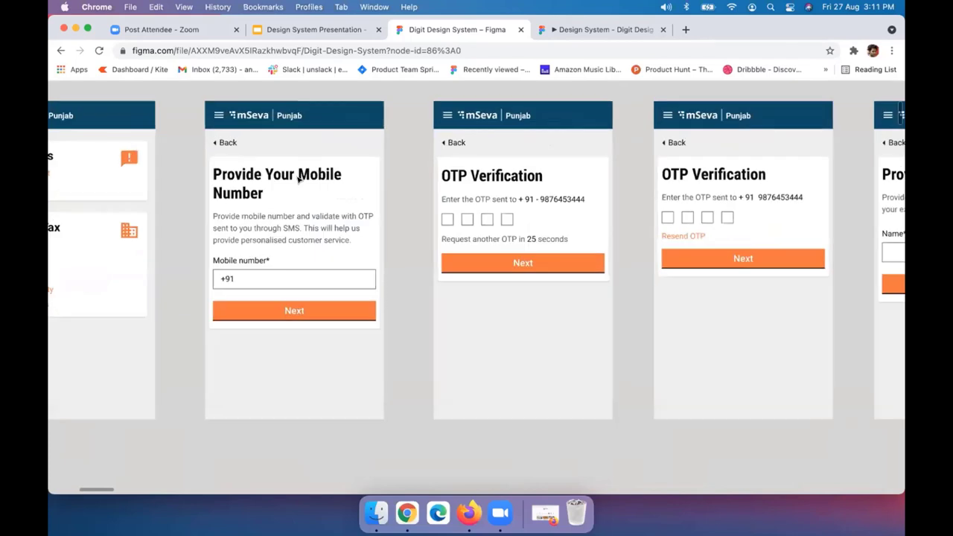
pyautogui.scroll(1, 298, 180)
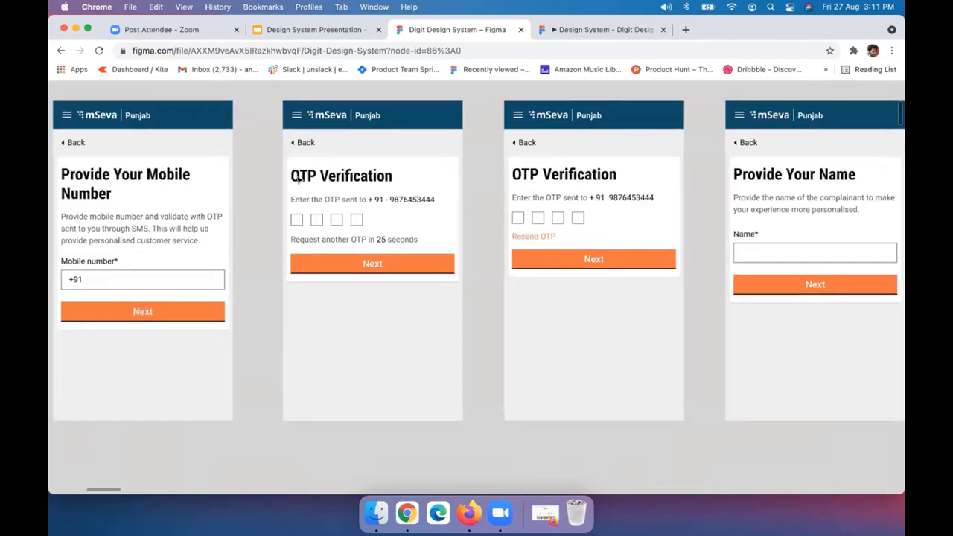
pyautogui.hscroll(8, 298, 179)
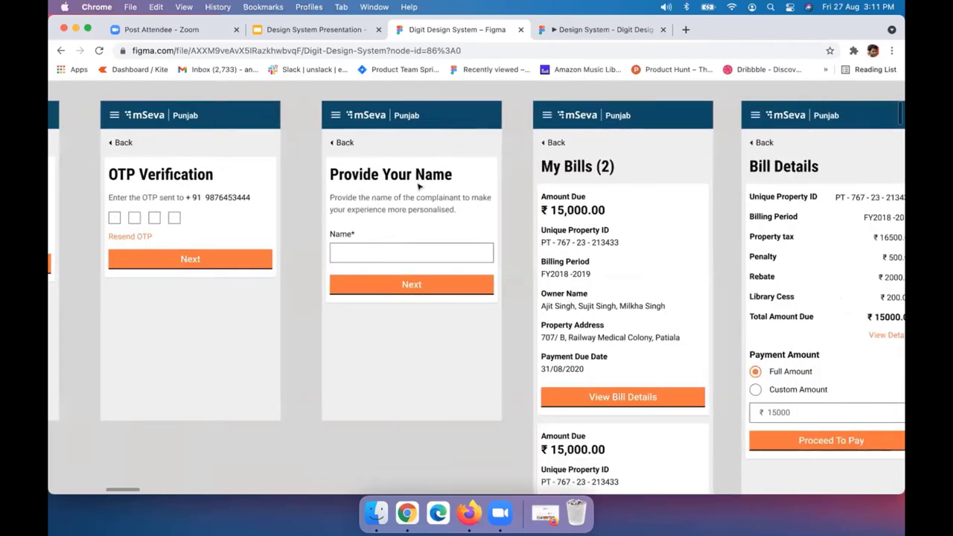
pyautogui.hscroll(3, 418, 187)
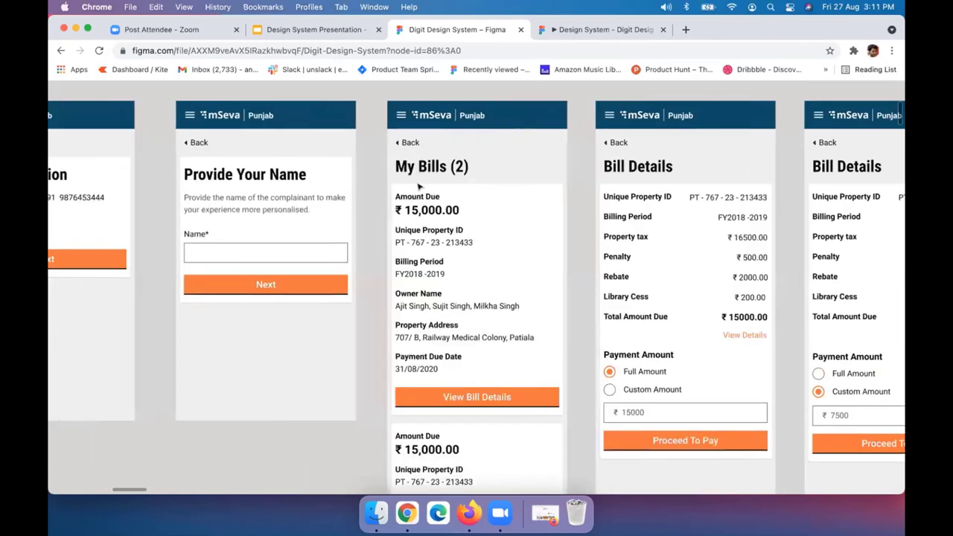
pyautogui.scroll(-1, 418, 186)
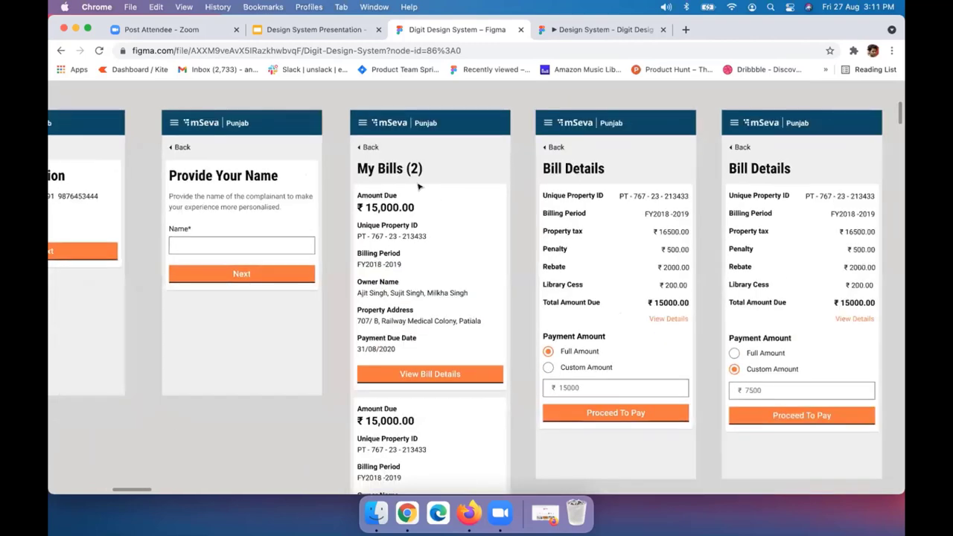
# - Compare the Bill Details variants for full amount, custom amount and expanded details, along with the Payment and Payment Complete screens
pyautogui.hscroll(3, 419, 187)
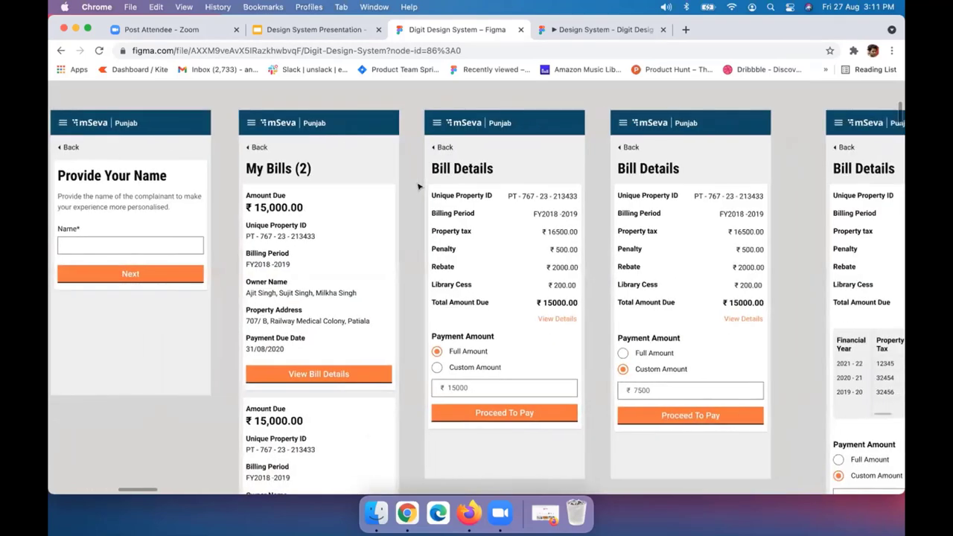
pyautogui.hscroll(3, 418, 187)
pyautogui.scroll(-1, 418, 187)
pyautogui.hscroll(3, 418, 185)
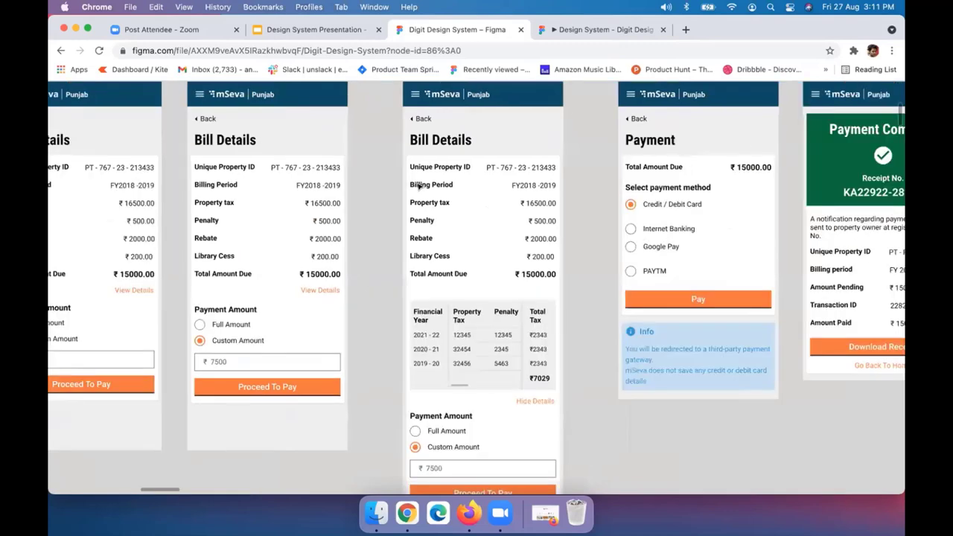
pyautogui.hscroll(5, 418, 187)
pyautogui.hscroll(-6, 360, 179)
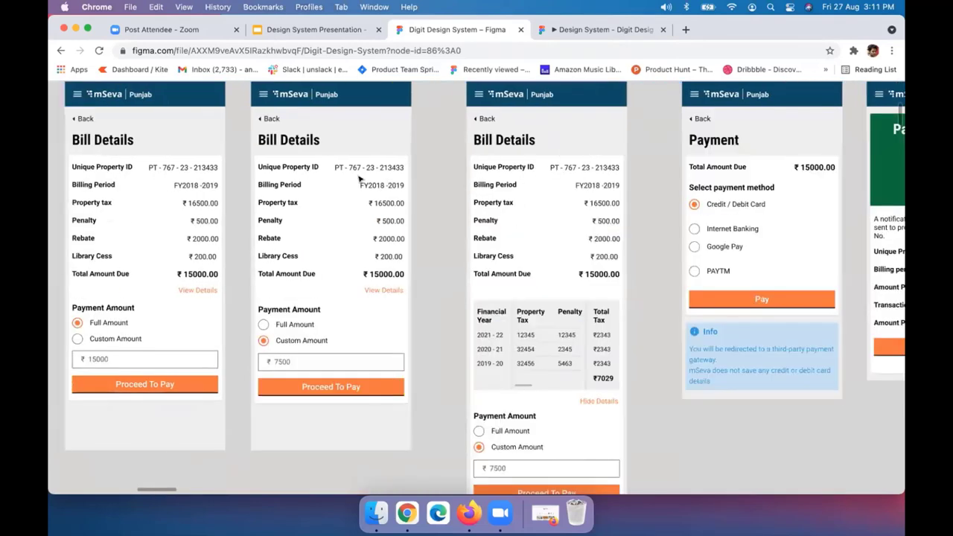
pyautogui.scroll(-2, 361, 178)
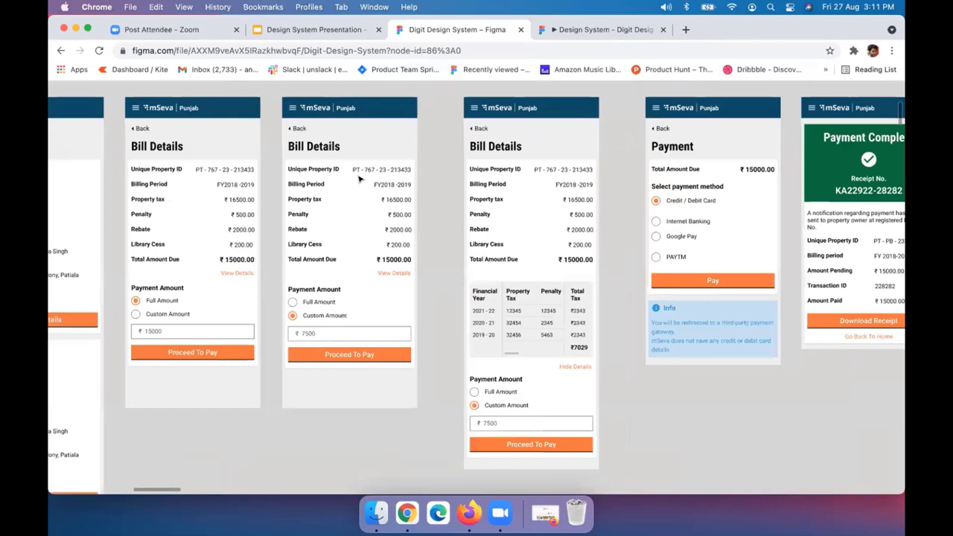
pyautogui.scroll(-2, 360, 179)
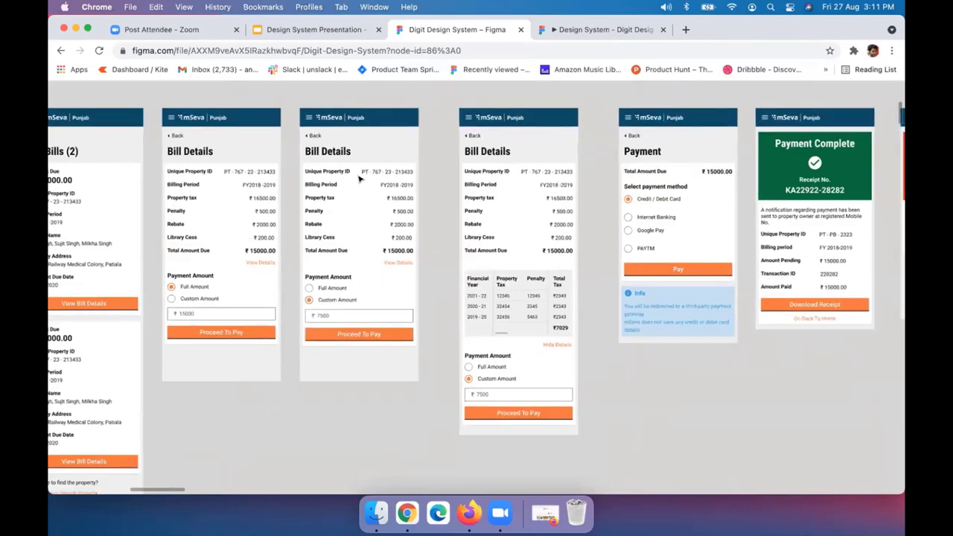
# - Return to the start of the Property Tax payment flow and review its home, mobile number and OTP screens
pyautogui.hscroll(-6, 358, 179)
pyautogui.hscroll(-14, 339, 212)
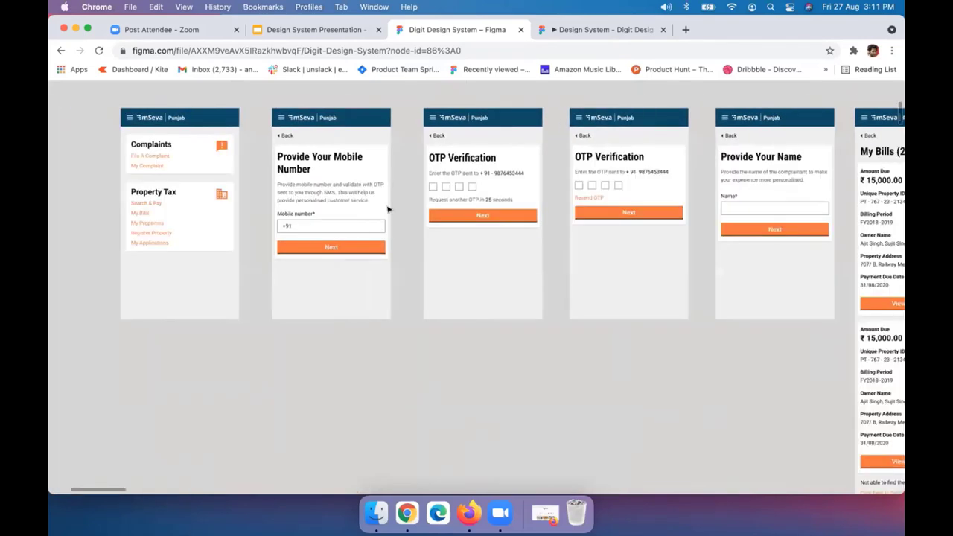
pyautogui.scroll(2, 387, 210)
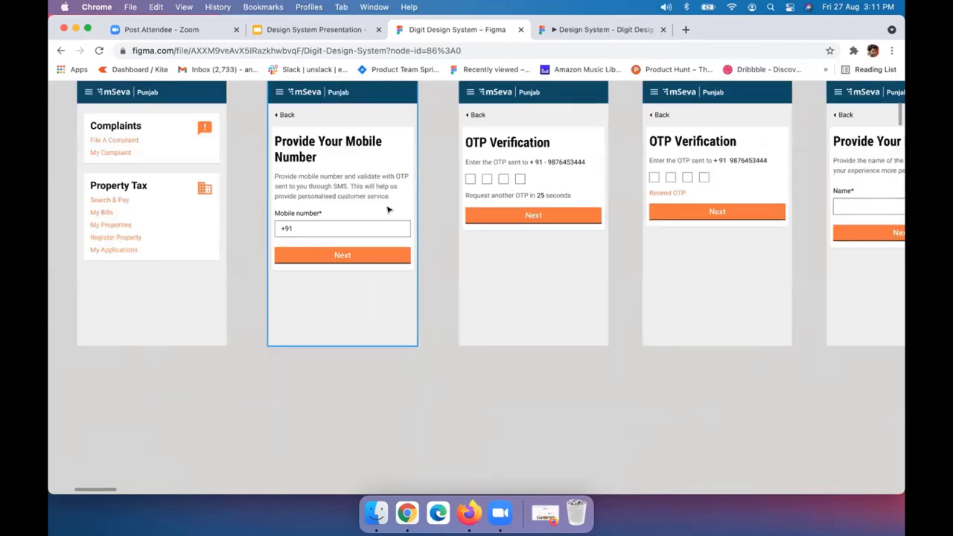
pyautogui.scroll(-2, 387, 210)
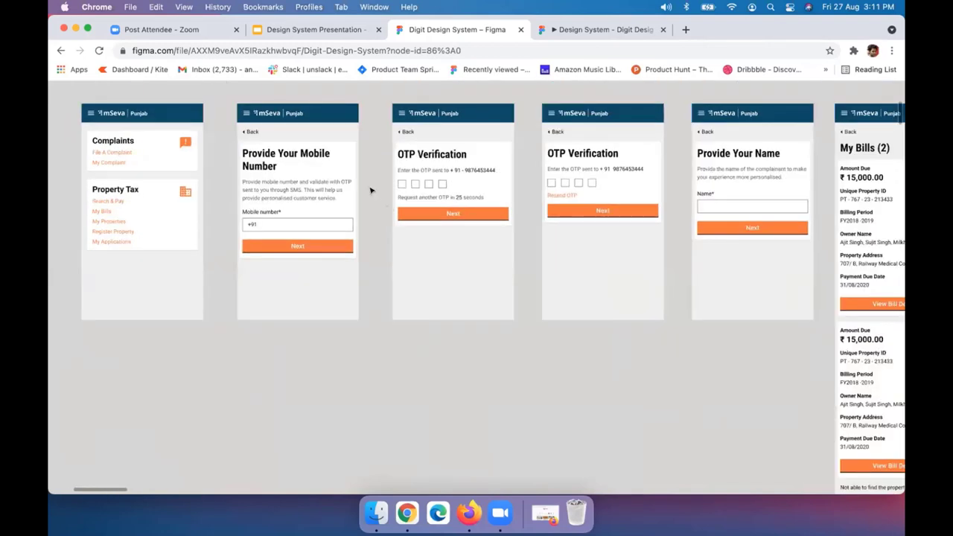
# - Show the editor interface again and examine the flow up to the Bill Details screens with full and custom payment amounts
pyautogui.press('super+backslash')
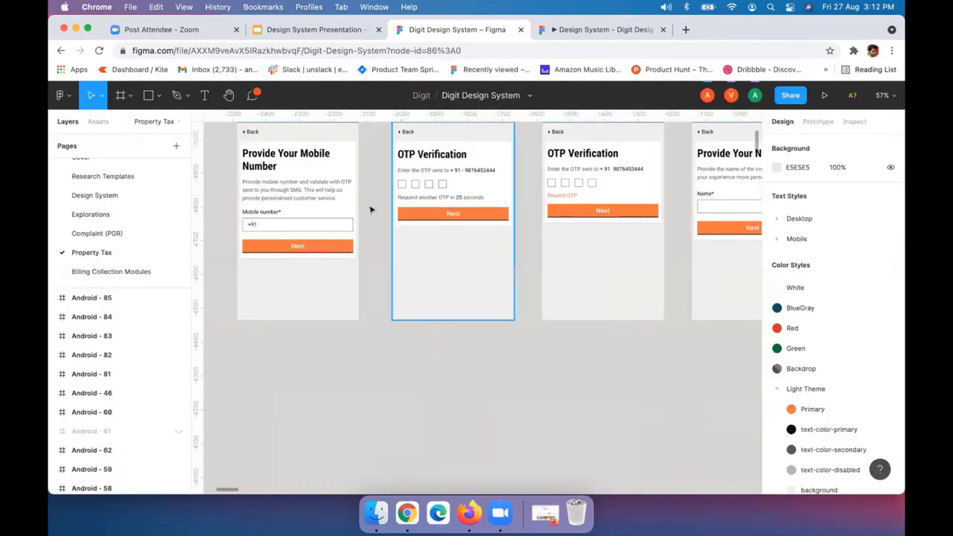
pyautogui.hscroll(5, 370, 209)
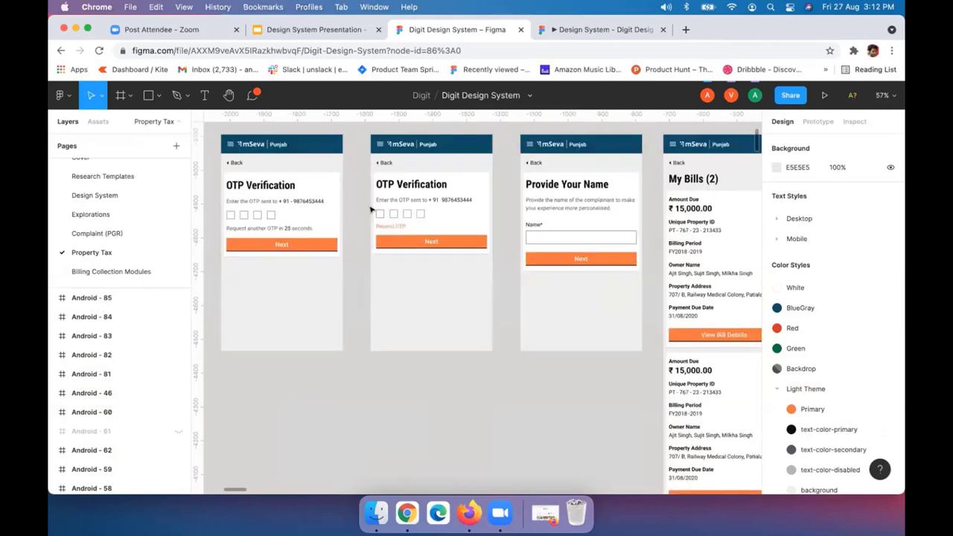
pyautogui.hscroll(7, 393, 210)
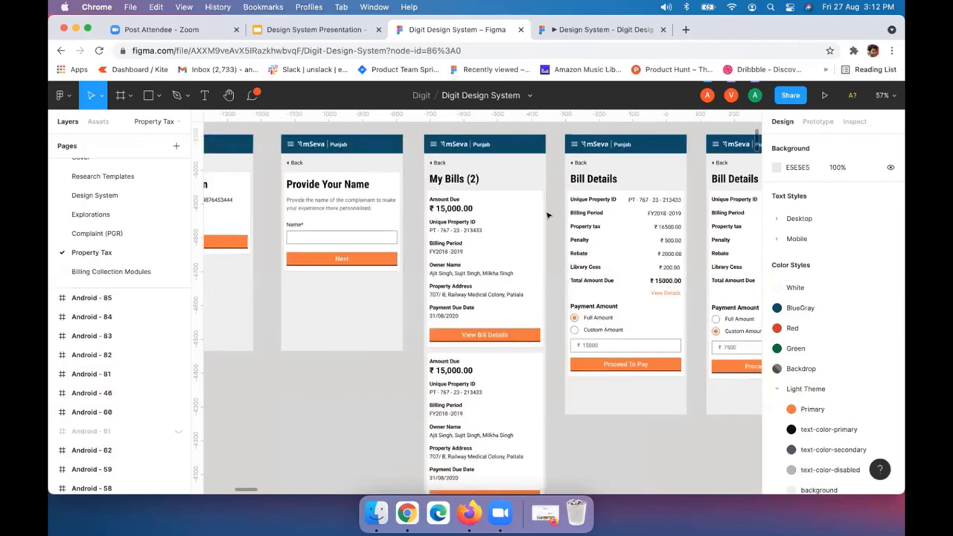
pyautogui.hscroll(5, 547, 215)
pyautogui.scroll(3, 547, 215)
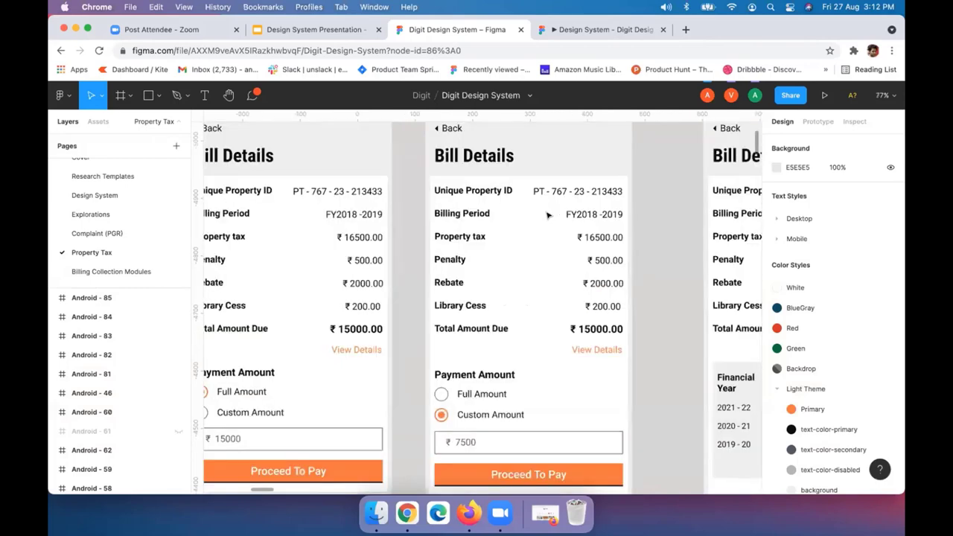
pyautogui.scroll(-2, 547, 215)
pyautogui.scroll(1, 537, 213)
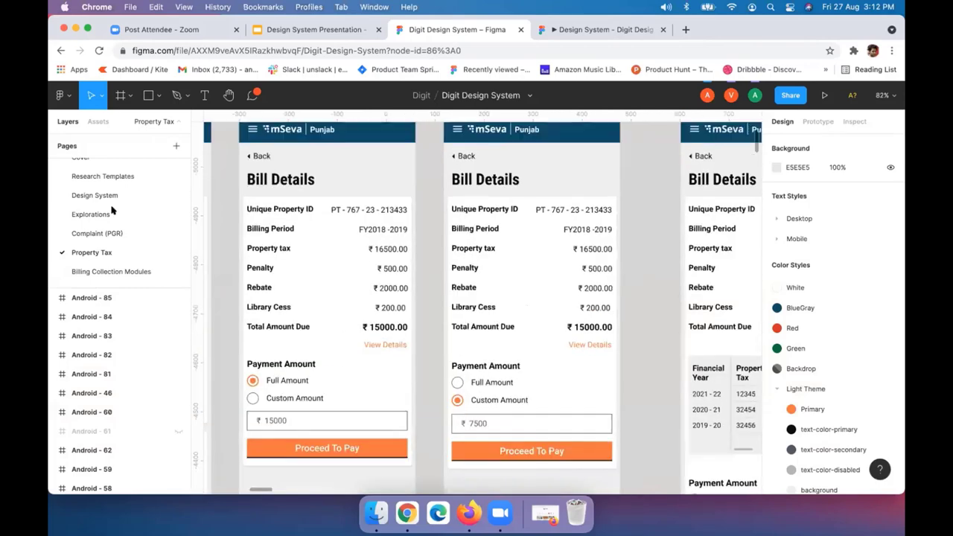
# - Find the Water & Sewerage page in the file's page list and open it
pyautogui.scroll(-2, 113, 222)
pyautogui.scroll(-1, 96, 212)
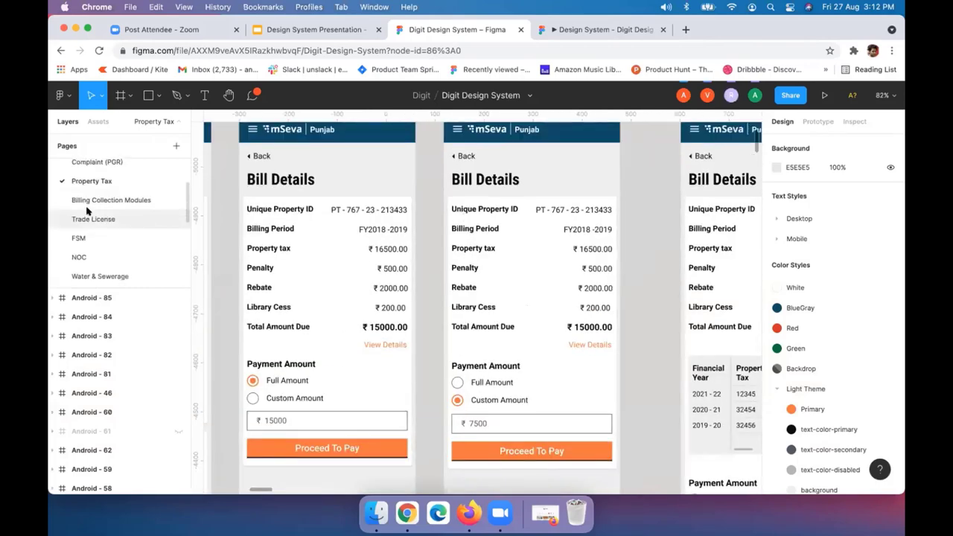
pyautogui.scroll(-2, 103, 236)
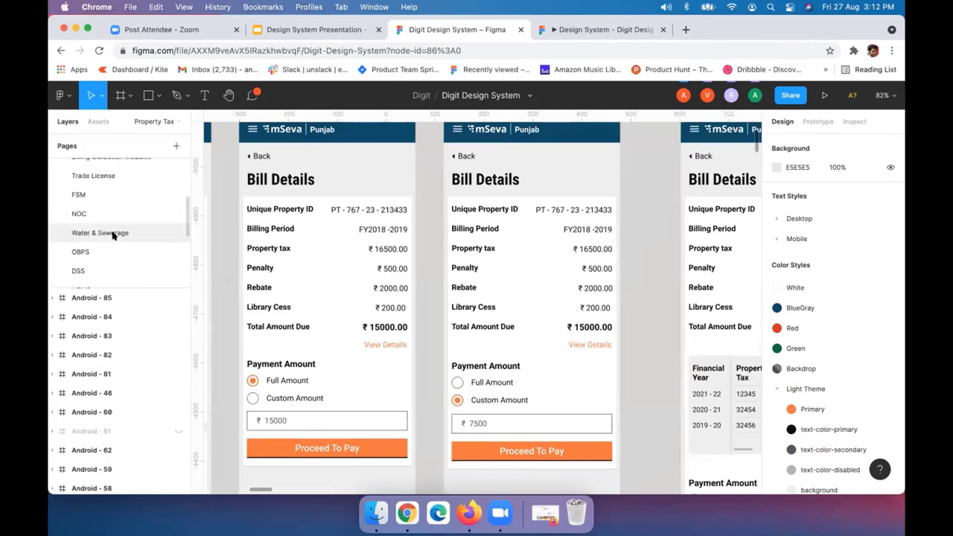
pyautogui.click(111, 232)
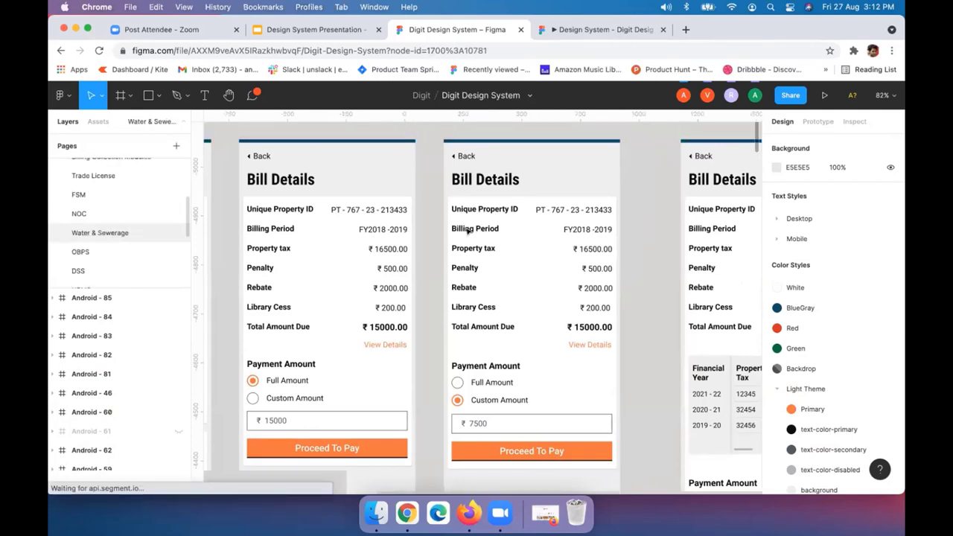
# - Examine the Water & Sewerage bill details, payment method and payment result screens as a reuse of the same components
pyautogui.scroll(3, 466, 231)
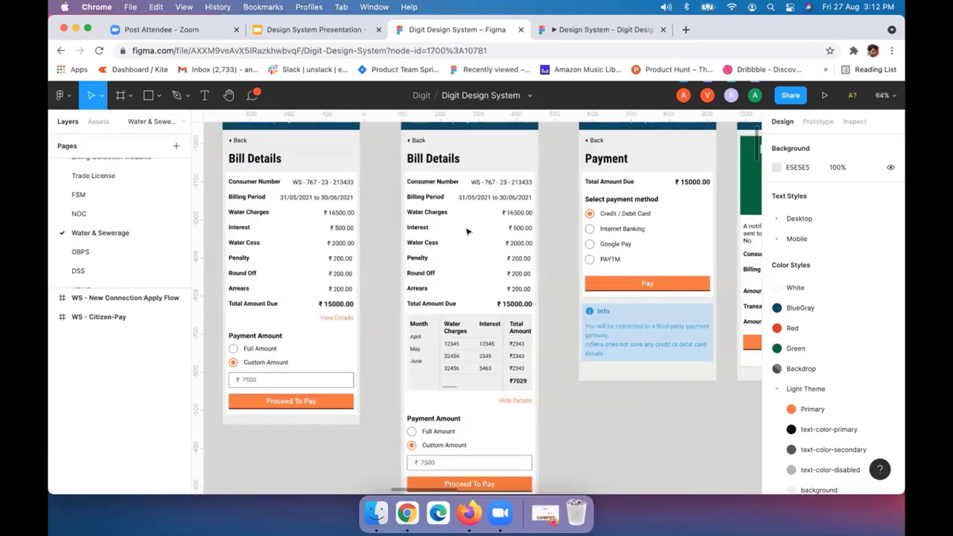
pyautogui.scroll(1, 467, 232)
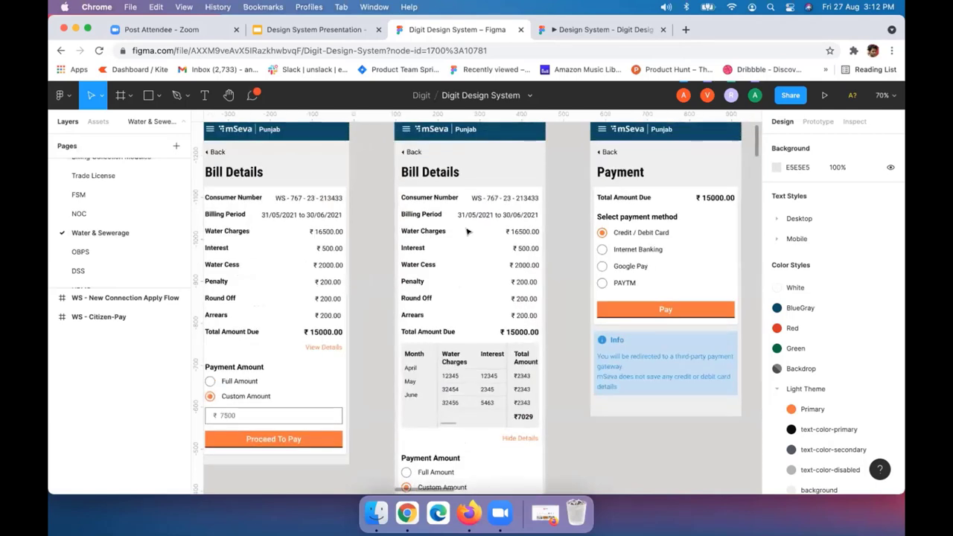
pyautogui.scroll(-1, 466, 231)
pyautogui.hscroll(1, 466, 231)
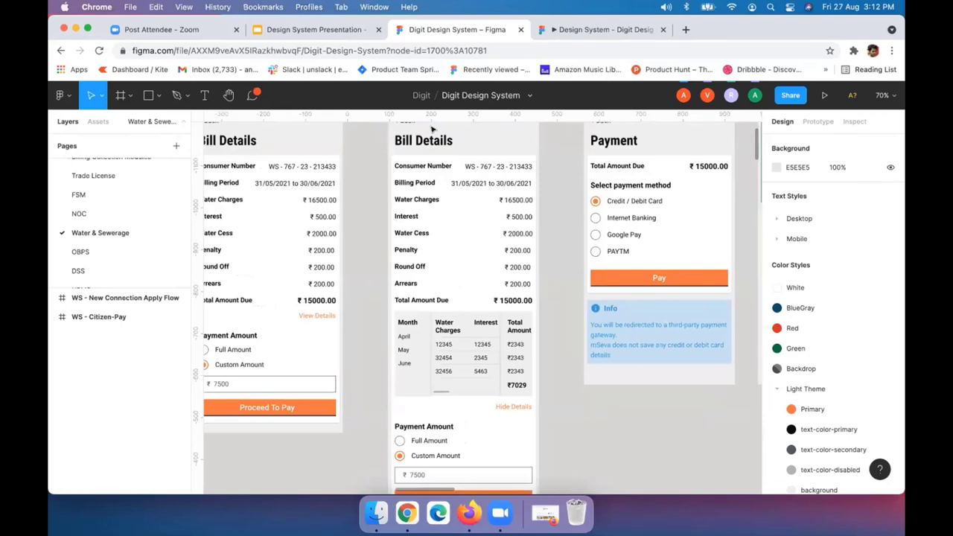
pyautogui.scroll(-1, 407, 254)
pyautogui.scroll(-2, 407, 254)
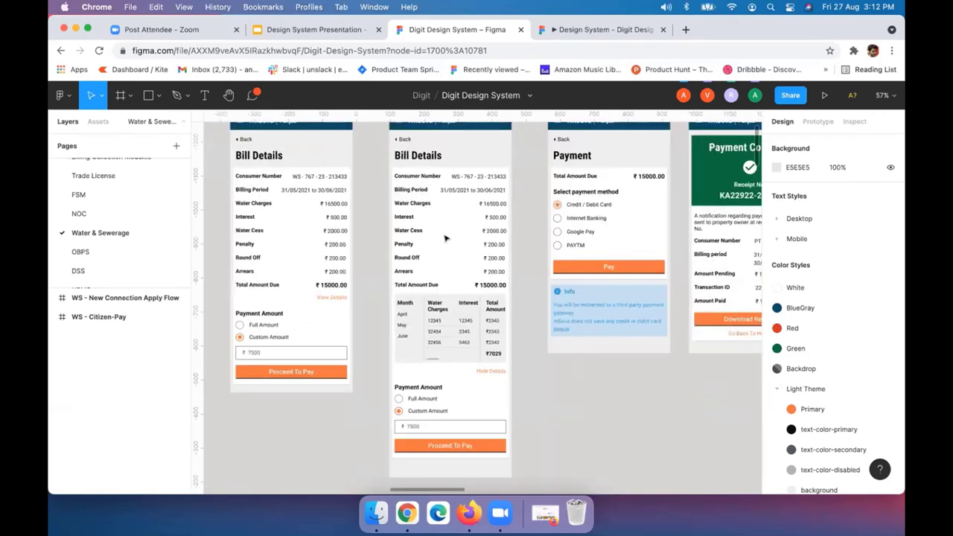
pyautogui.scroll(1, 445, 238)
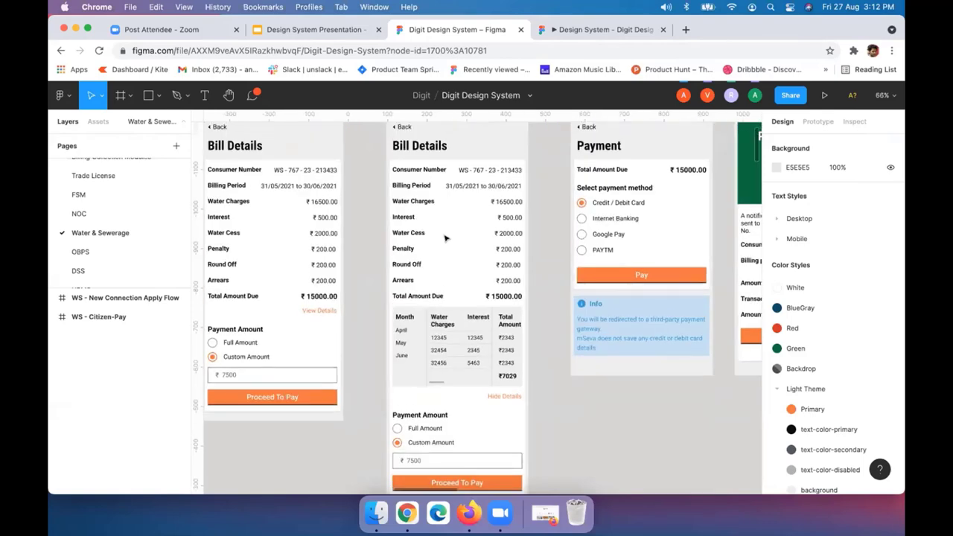
pyautogui.scroll(2, 445, 238)
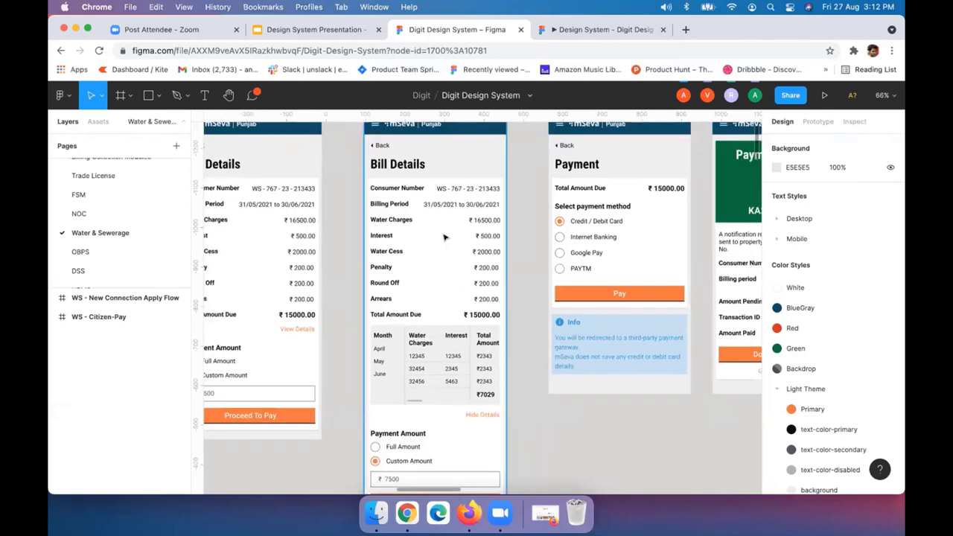
pyautogui.hscroll(5, 443, 237)
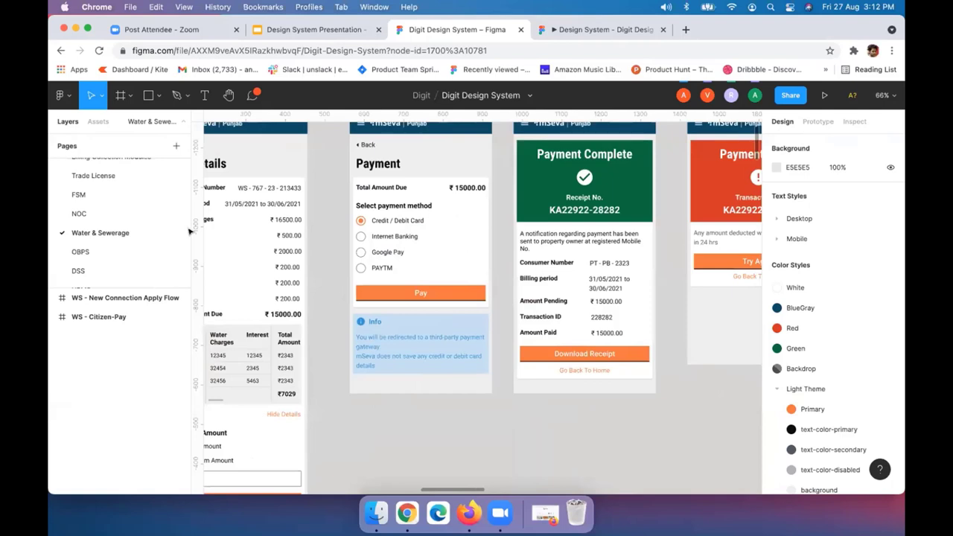
# - Open the Trade License page and look along its application flow
pyautogui.scroll(3, 86, 246)
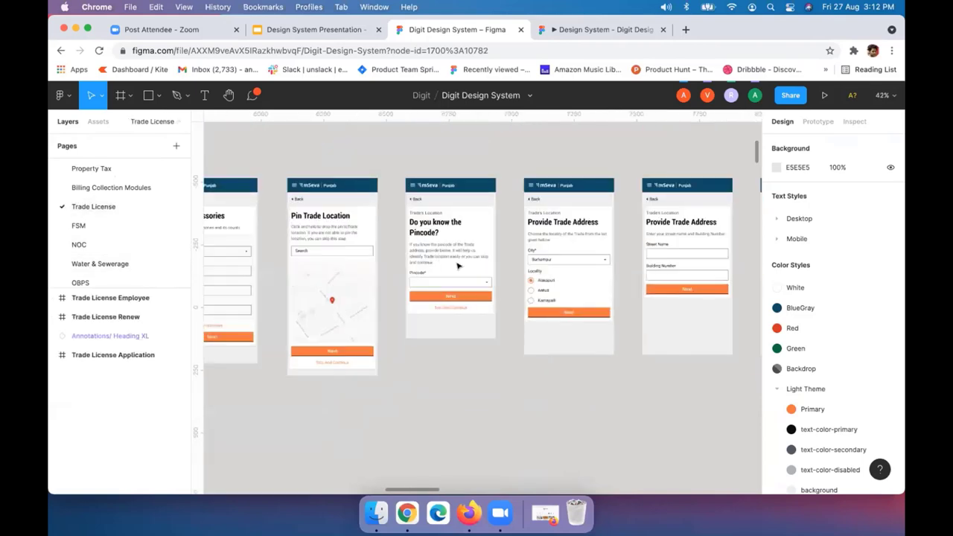
pyautogui.hscroll(10, 458, 265)
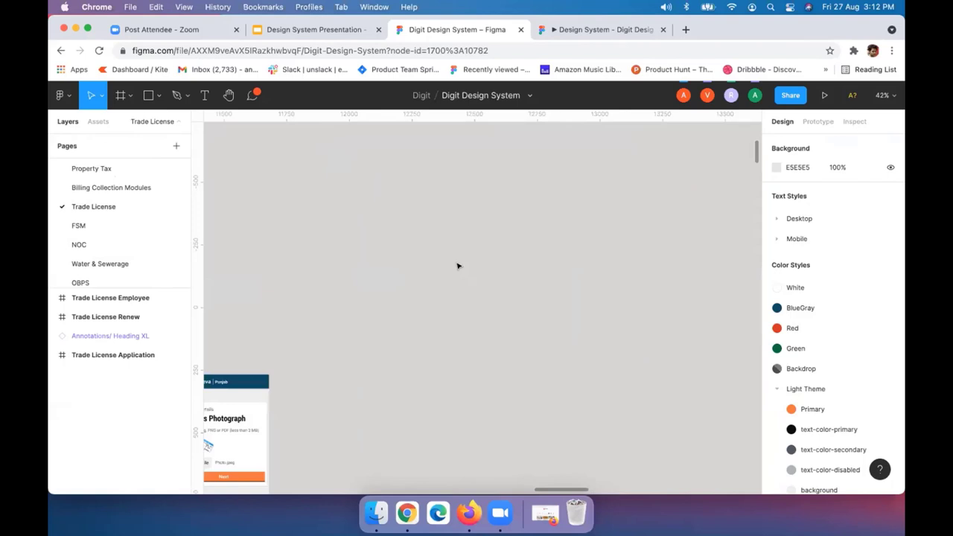
pyautogui.hscroll(-10, 458, 266)
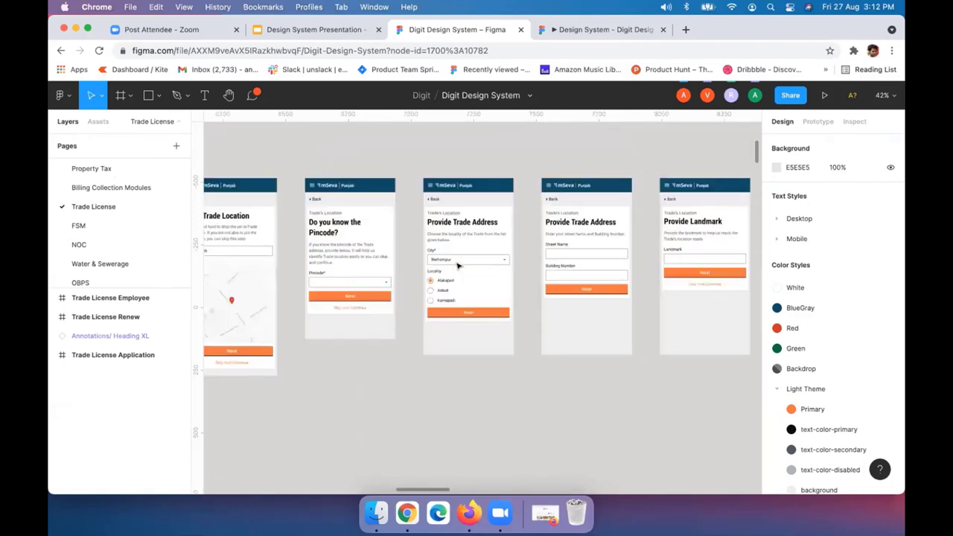
# - Examine the trade location screens, covering Provide Trade Address, the pincode question and the Pin Trade Location map
pyautogui.scroll(2, 458, 266)
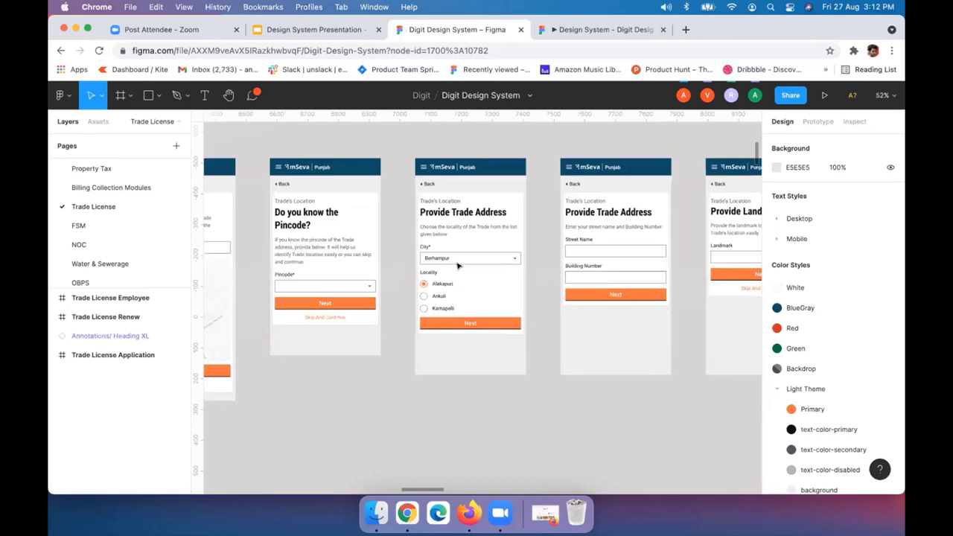
pyautogui.hscroll(-4, 458, 265)
pyautogui.scroll(2, 457, 266)
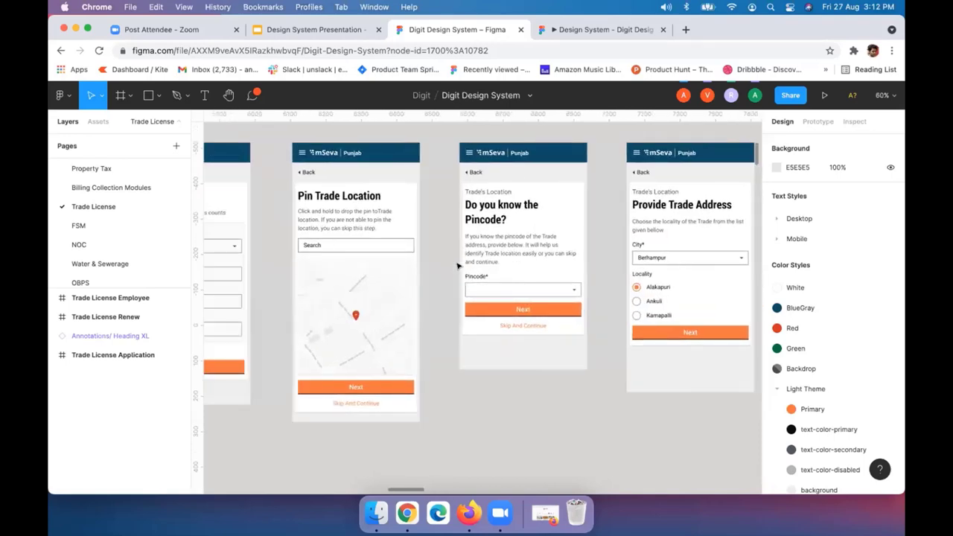
pyautogui.hscroll(-1, 458, 266)
pyautogui.hscroll(-2, 457, 266)
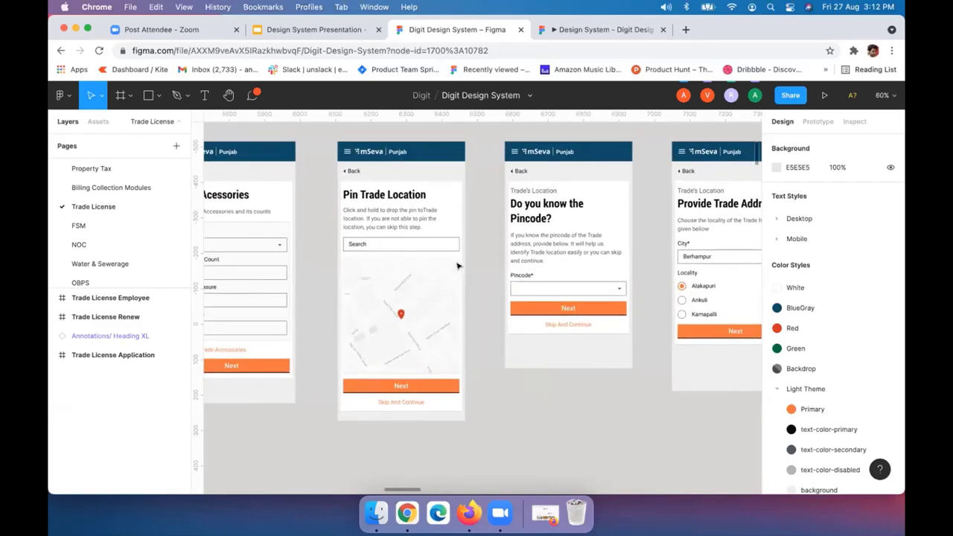
pyautogui.scroll(3, 458, 266)
pyautogui.scroll(-1, 457, 266)
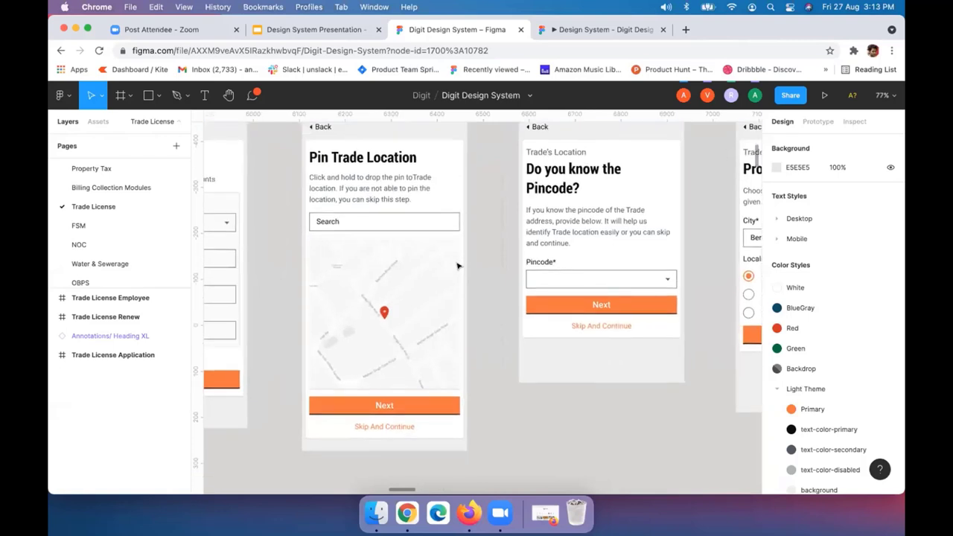
# - Compare the Trade License pincode, locality selection and street name screens that make up the trade address entry
pyautogui.scroll(1, 458, 265)
pyautogui.hscroll(2, 458, 266)
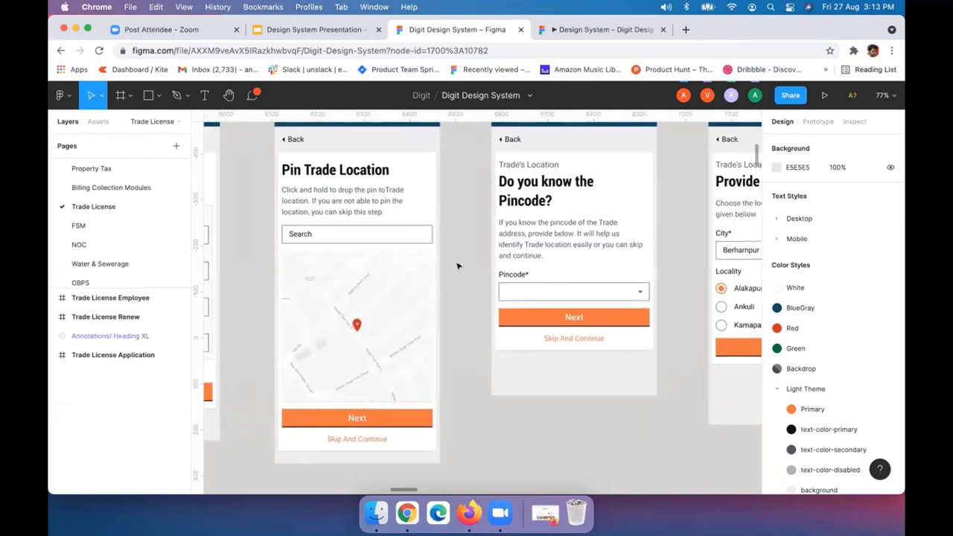
pyautogui.hscroll(3, 457, 265)
pyautogui.hscroll(2, 346, 263)
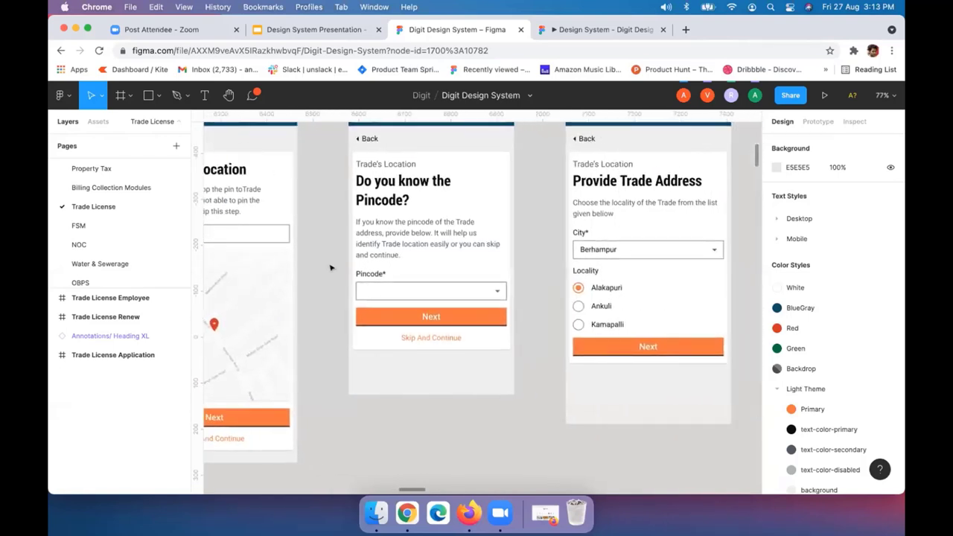
pyautogui.hscroll(2, 331, 268)
pyautogui.hscroll(3, 435, 248)
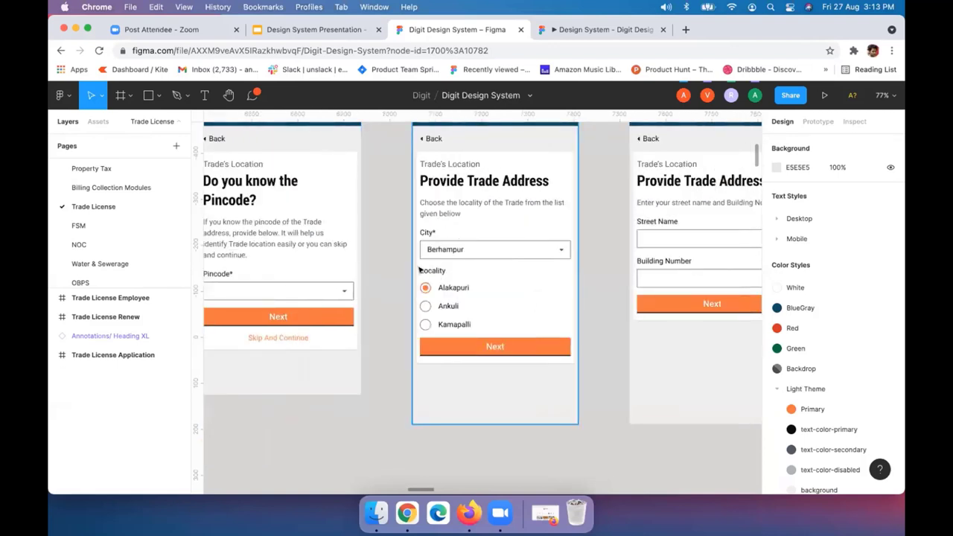
pyautogui.hscroll(-2, 419, 270)
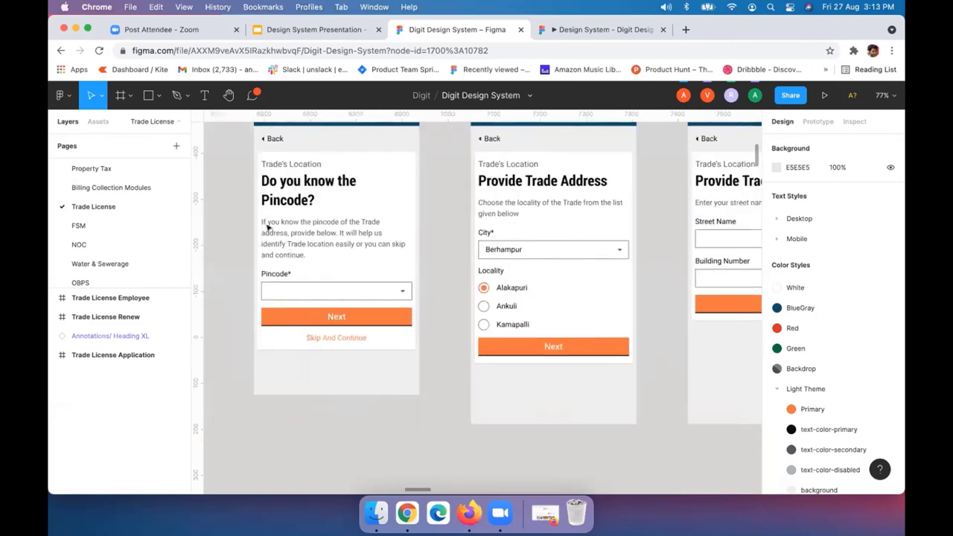
# - Open the NOC page and examine its Pin Property Location, pincode and Provide Property Address screens
pyautogui.rightClick(111, 243)
pyautogui.press('Escape')
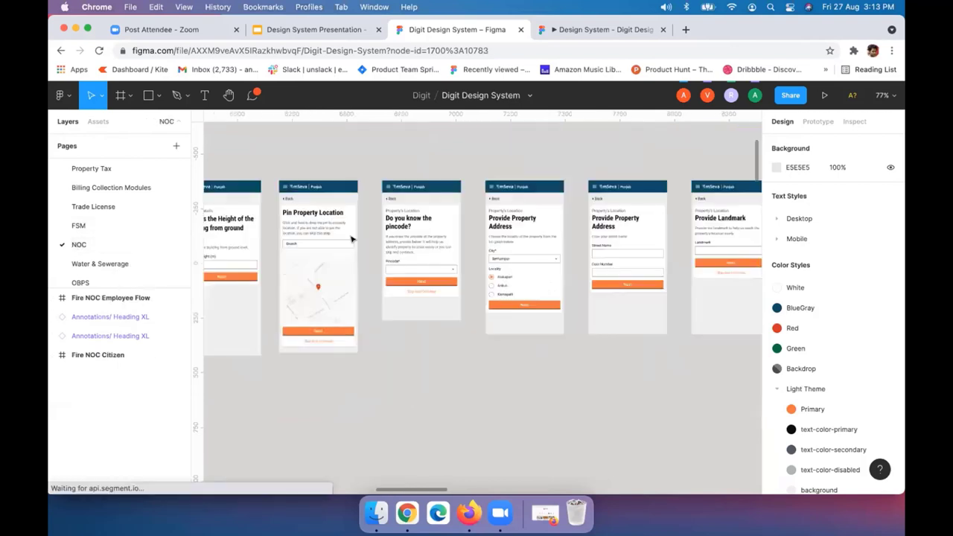
pyautogui.hscroll(-2, 352, 238)
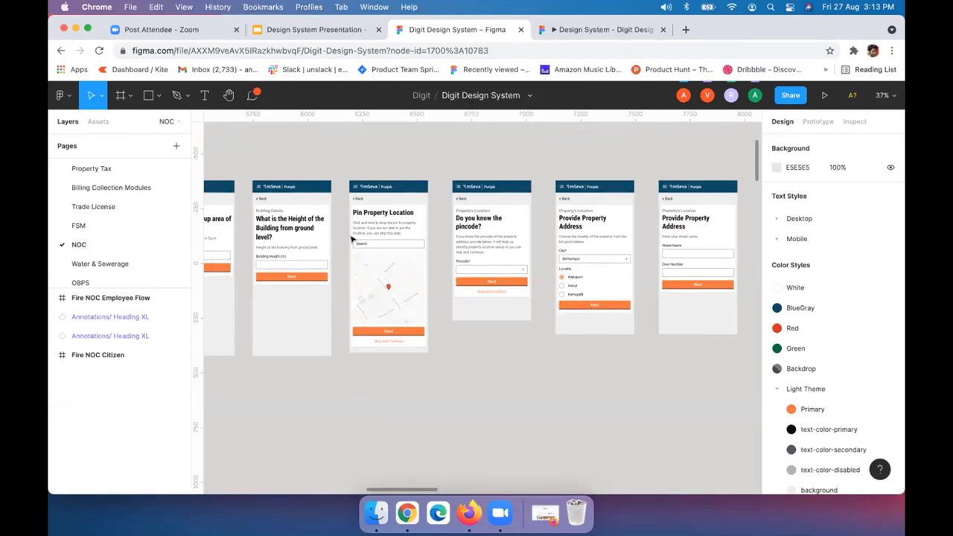
pyautogui.scroll(1, 447, 188)
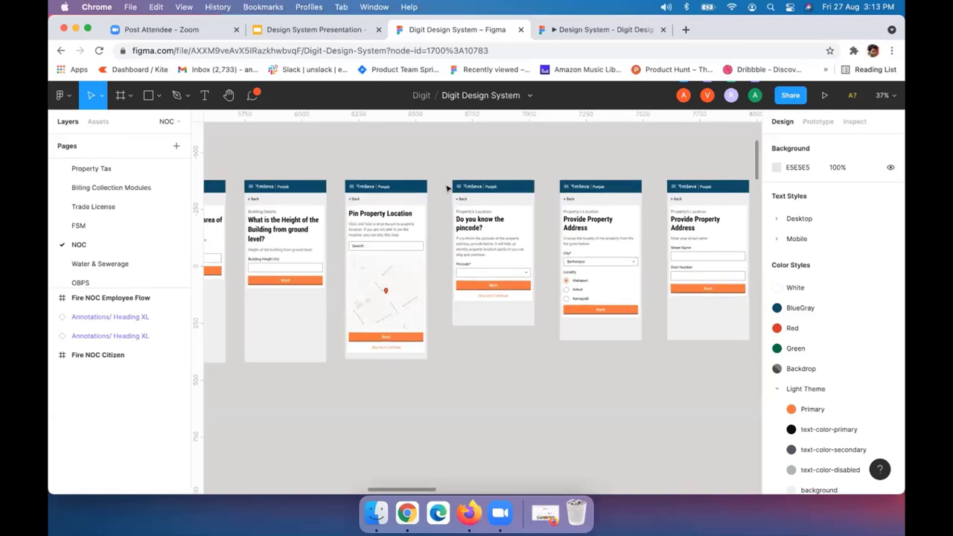
pyautogui.scroll(2, 447, 188)
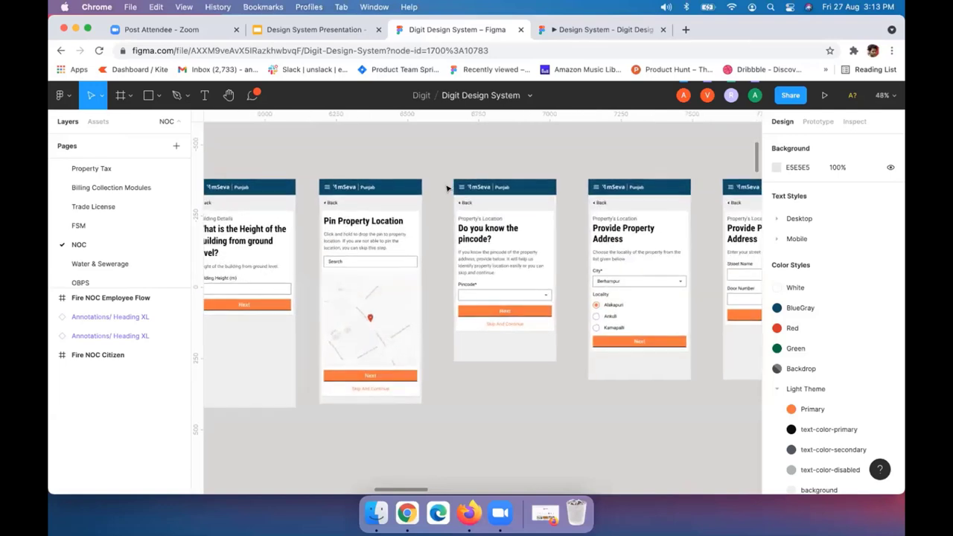
pyautogui.scroll(-2, 447, 187)
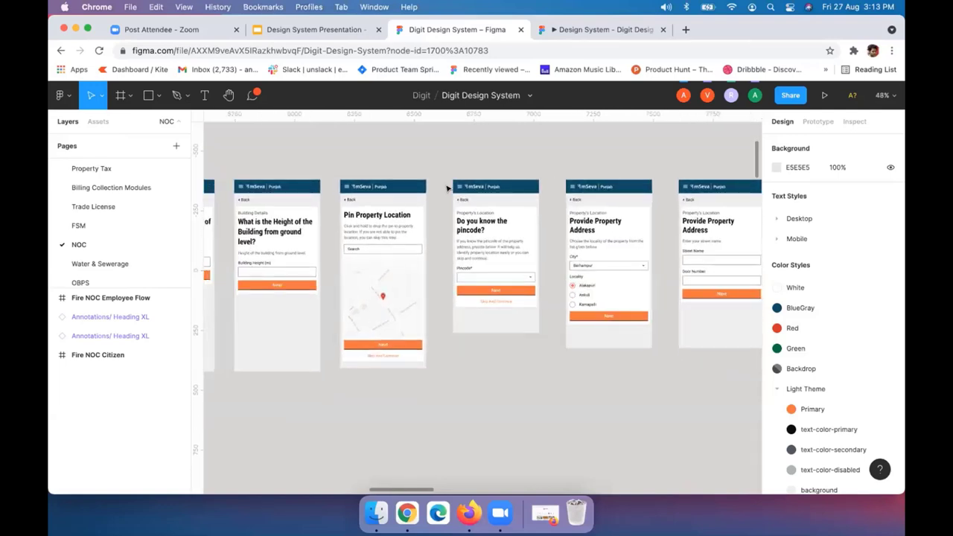
pyautogui.hscroll(-5, 447, 188)
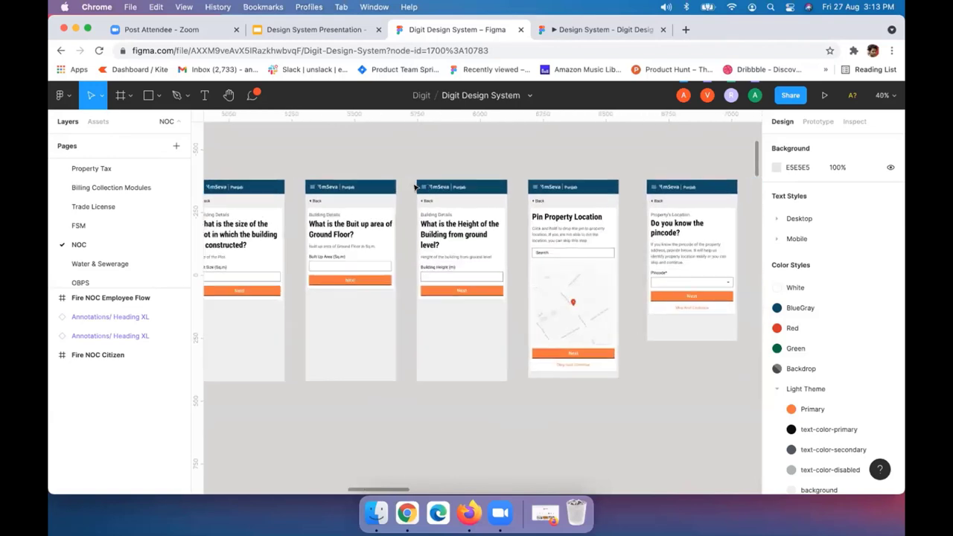
# - Look through the file's page list back to the Cover page
pyautogui.scroll(-2, 414, 186)
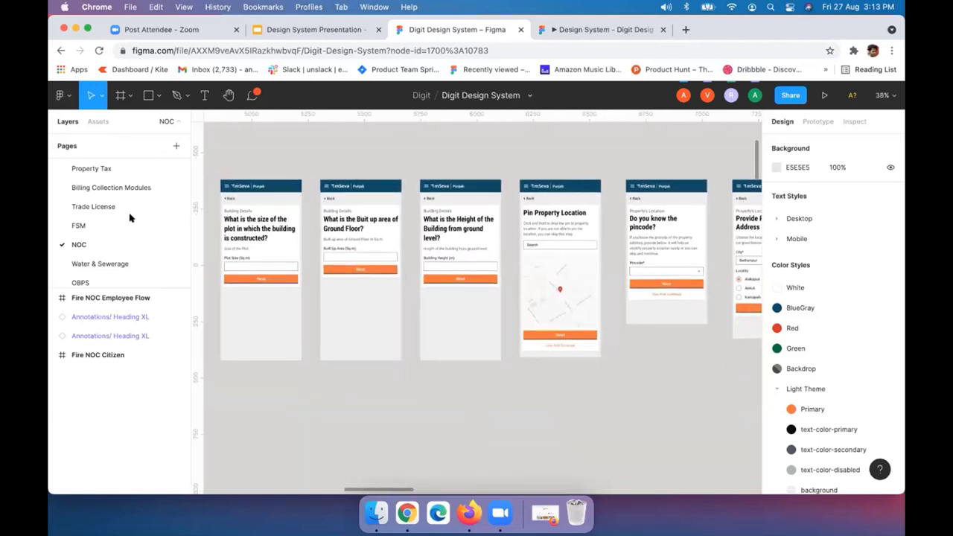
pyautogui.scroll(-2, 213, 221)
pyautogui.scroll(3, 119, 216)
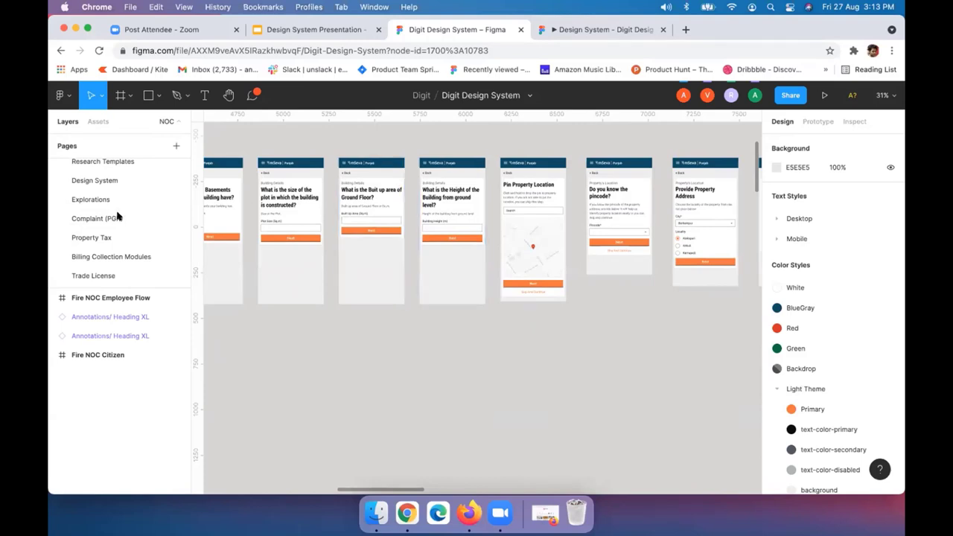
pyautogui.scroll(1, 117, 216)
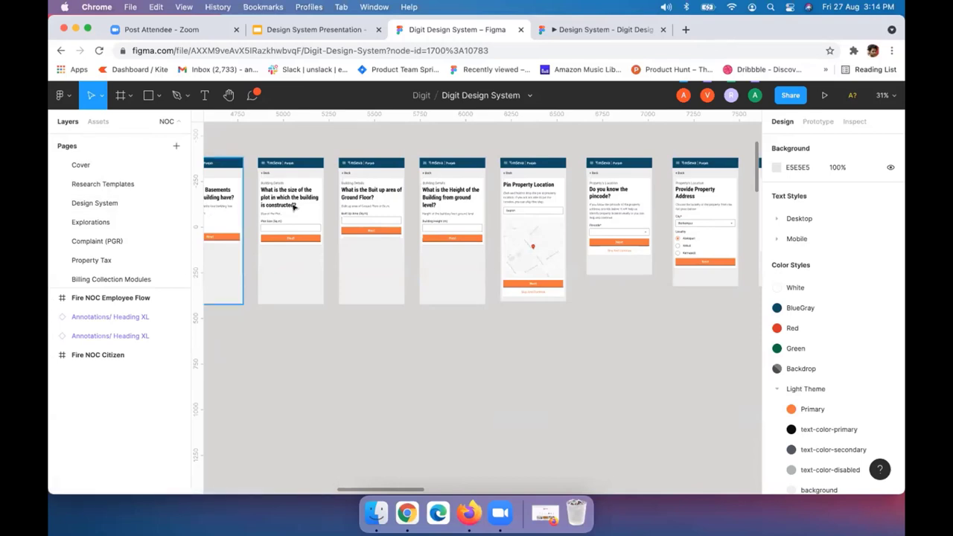
# - Examine the Fire NOC building detail questions on height, built-up area, plot size, basements and floors
pyautogui.scroll(-2, 293, 207)
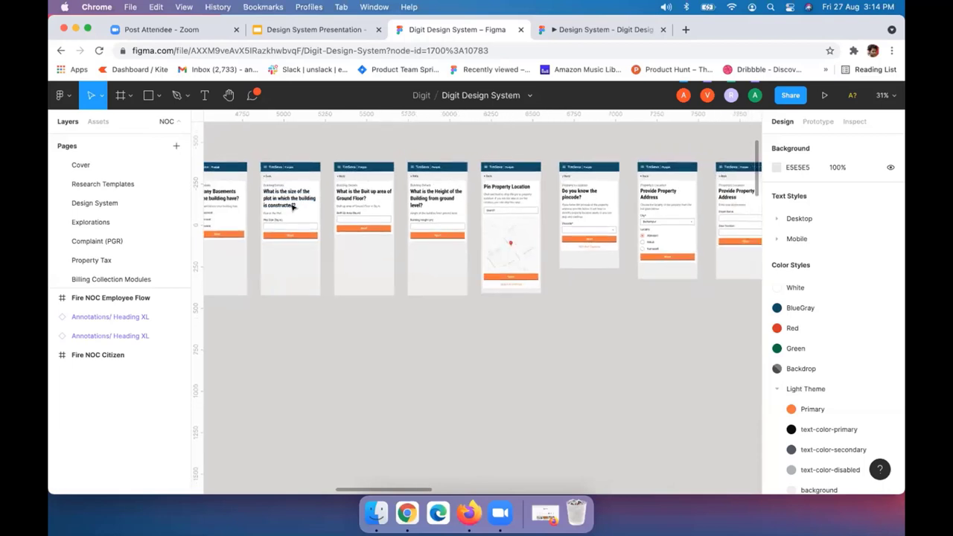
pyautogui.scroll(1, 293, 208)
pyautogui.scroll(2, 294, 208)
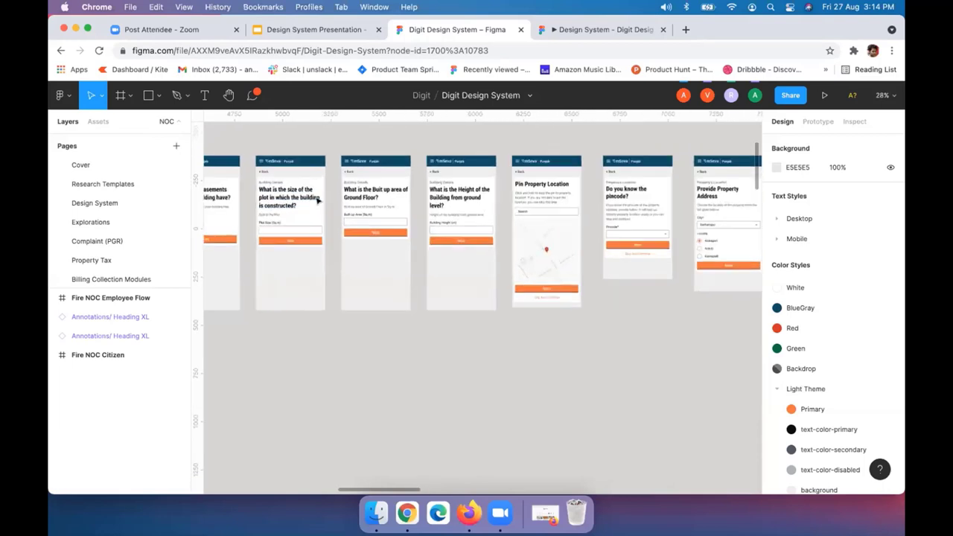
pyautogui.scroll(1, 317, 199)
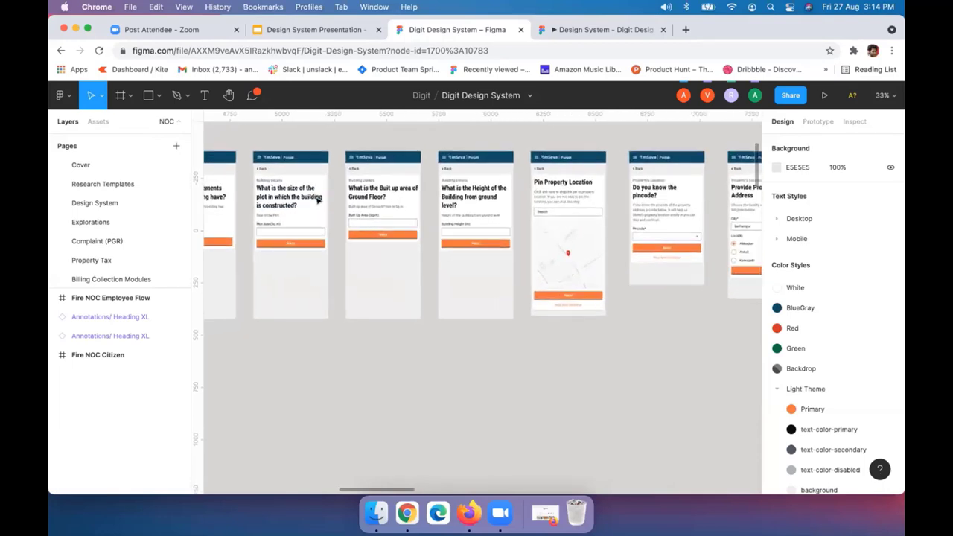
pyautogui.hscroll(-6, 317, 199)
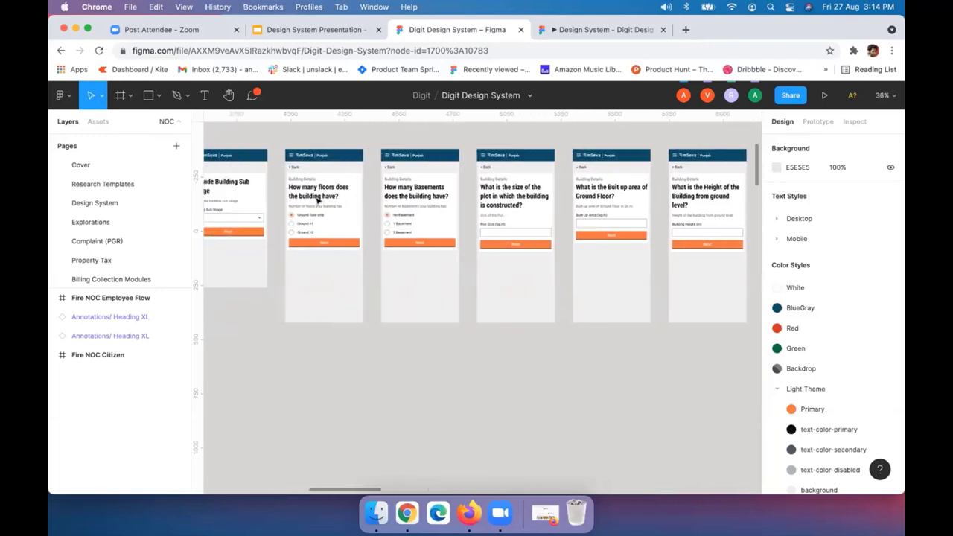
pyautogui.hscroll(-5, 363, 204)
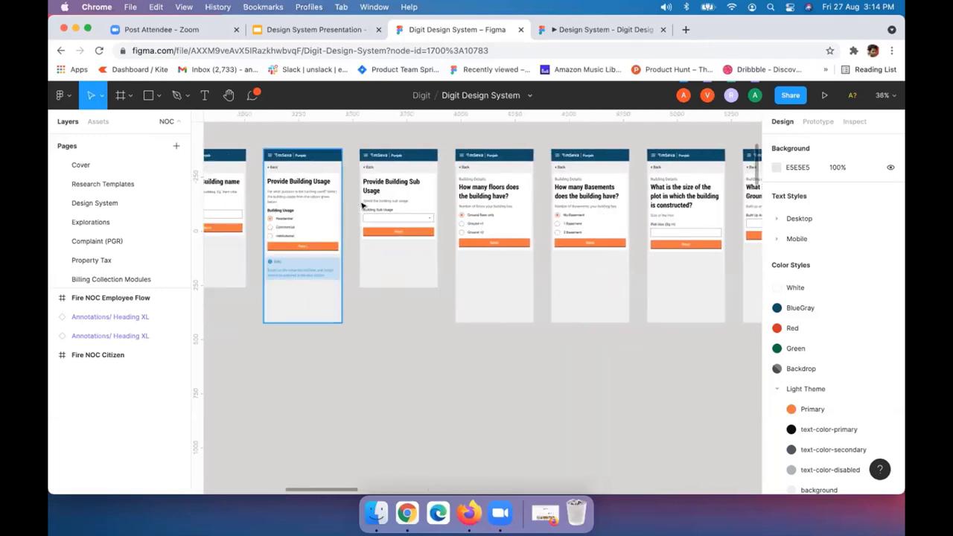
# - Examine the start of the Fire NOC flow, from Provide Building Usage back to the Provisional Fire NOC introduction
pyautogui.scroll(2, 362, 206)
pyautogui.scroll(1, 362, 205)
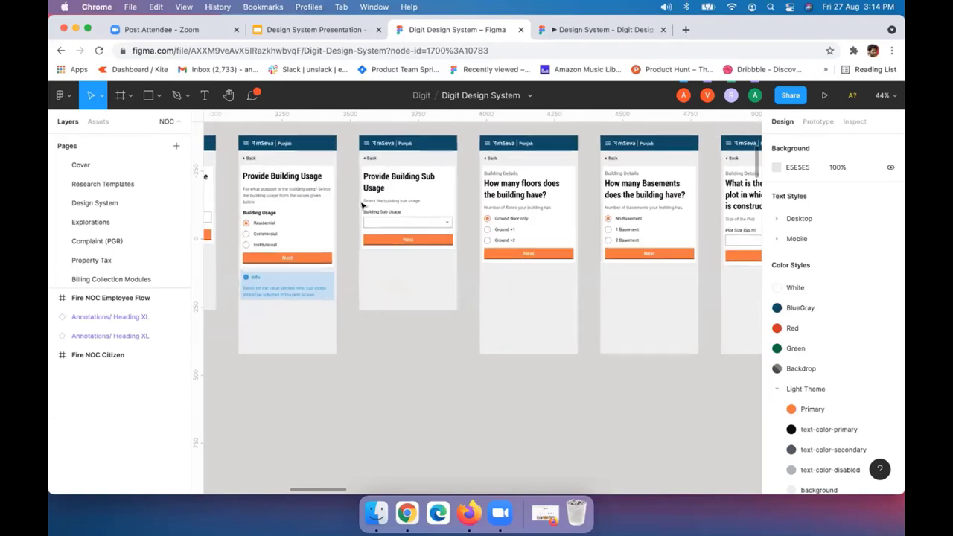
pyautogui.scroll(1, 363, 205)
pyautogui.hscroll(-5, 362, 205)
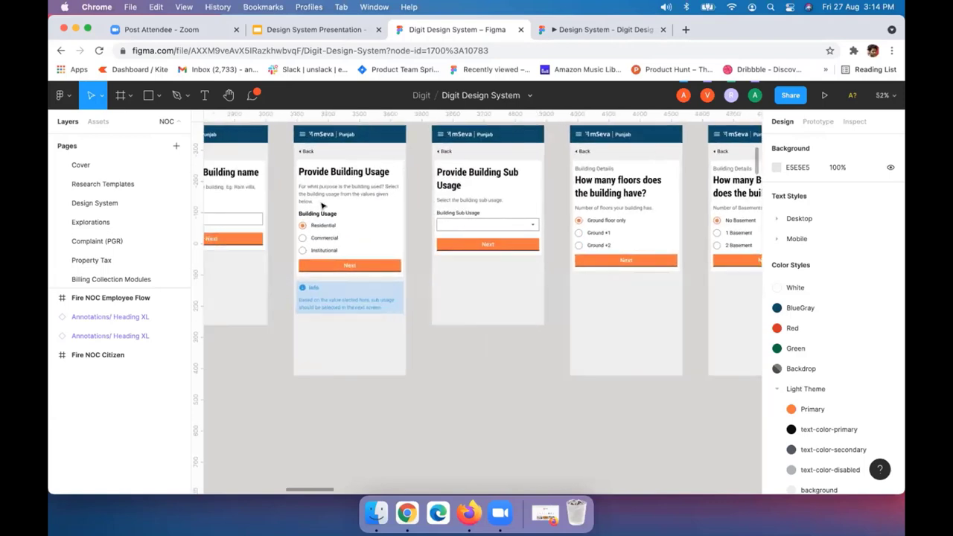
pyautogui.scroll(1, 322, 205)
pyautogui.hscroll(-5, 322, 205)
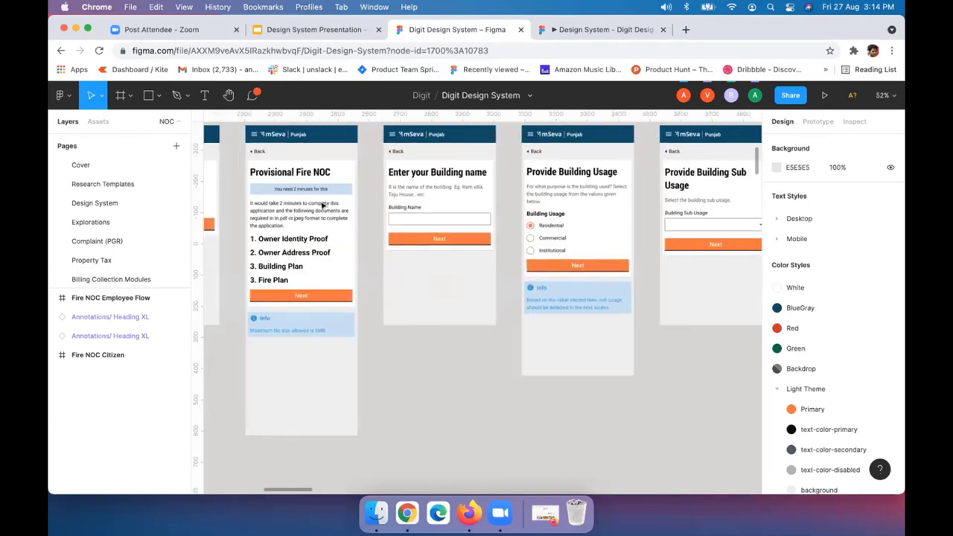
pyautogui.hscroll(-1, 322, 206)
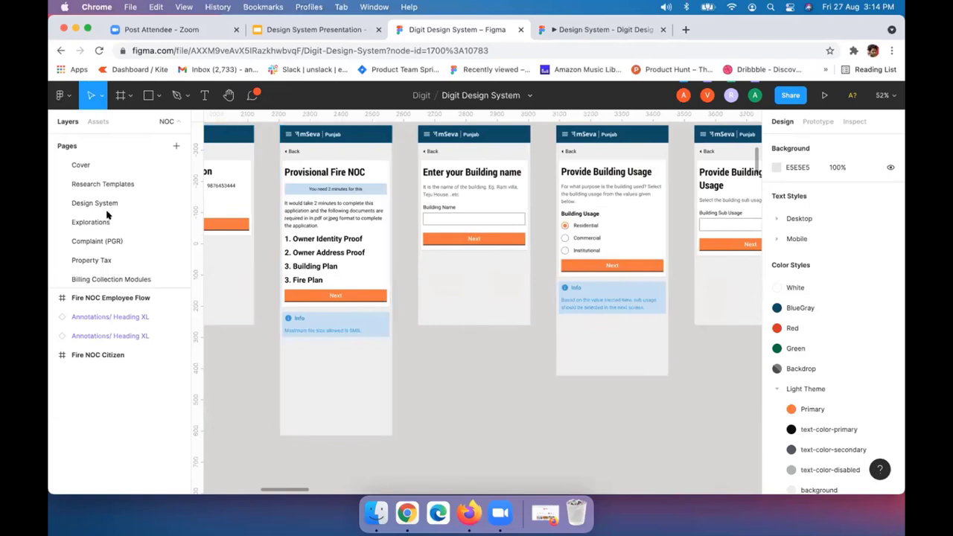
# - Open the Property Tax page and find the employee Inbox desktop screen below the citizen bill and payment screens
pyautogui.scroll(-1, 104, 245)
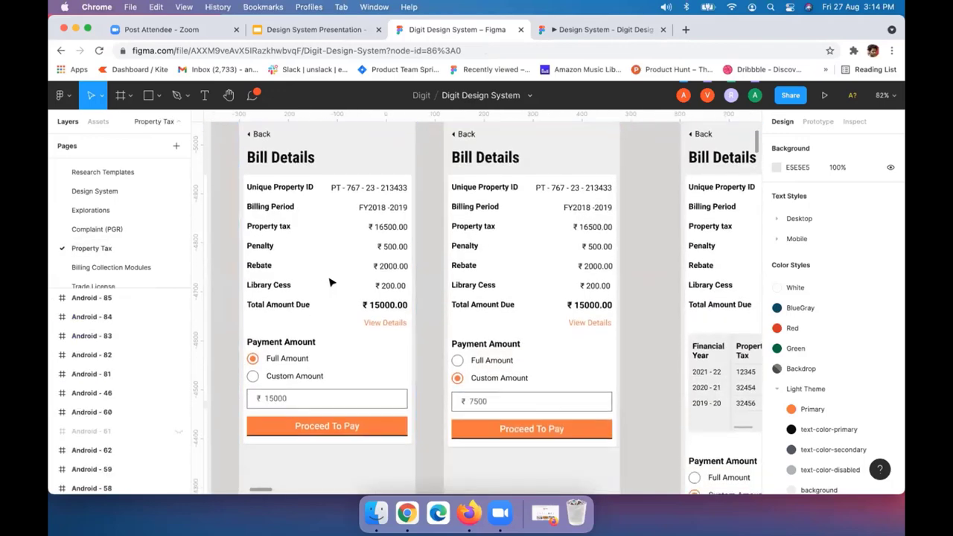
pyautogui.scroll(-3, 331, 282)
pyautogui.scroll(-2, 331, 282)
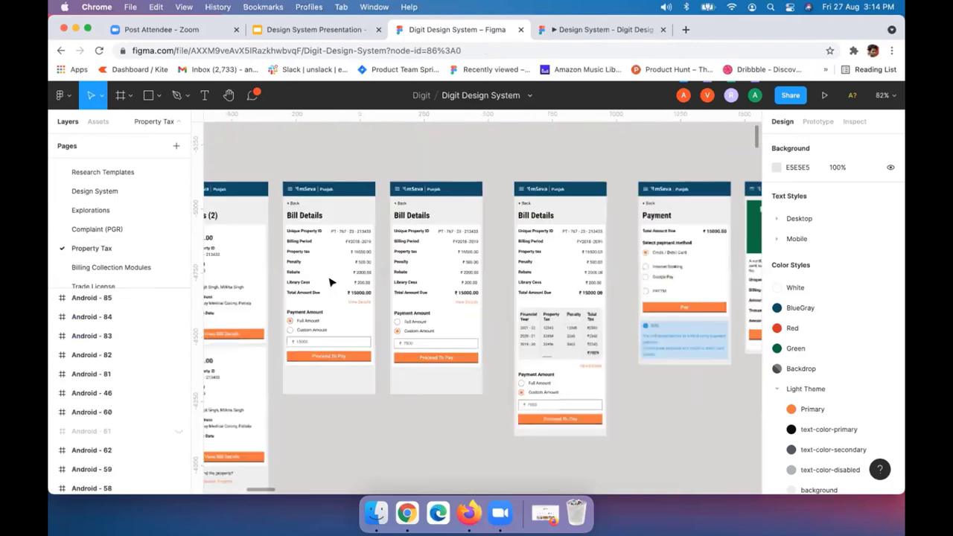
pyautogui.scroll(-1, 332, 282)
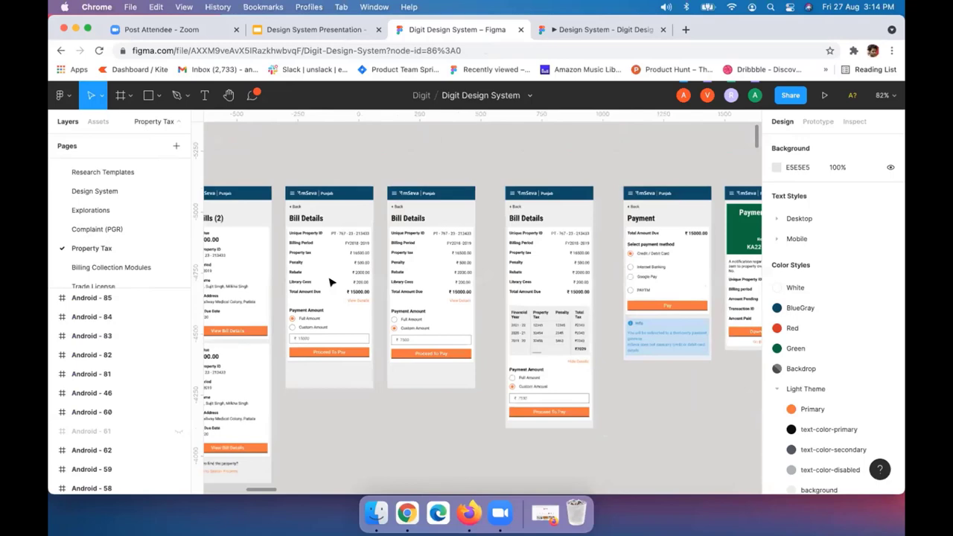
pyautogui.scroll(-2, 331, 282)
pyautogui.scroll(-3, 523, 228)
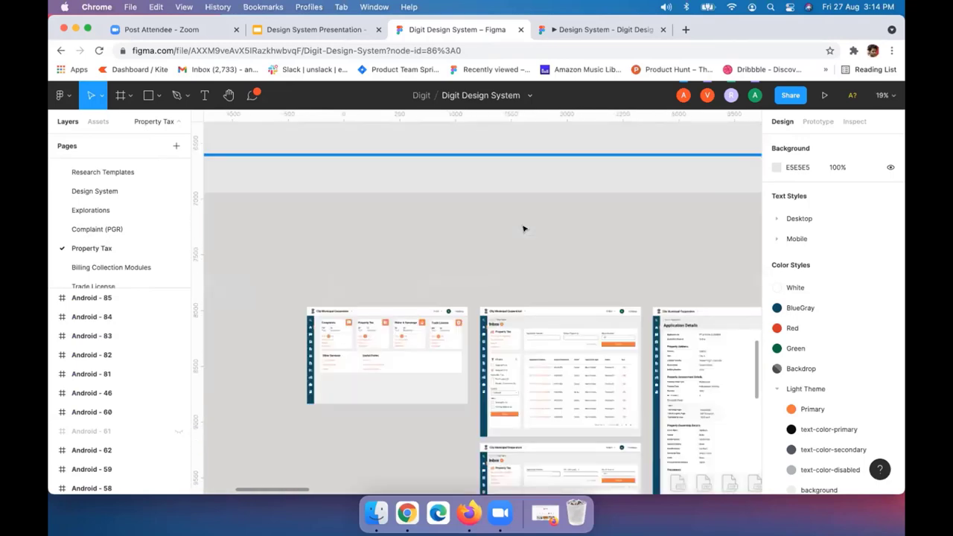
pyautogui.scroll(3, 524, 228)
pyautogui.scroll(1, 523, 228)
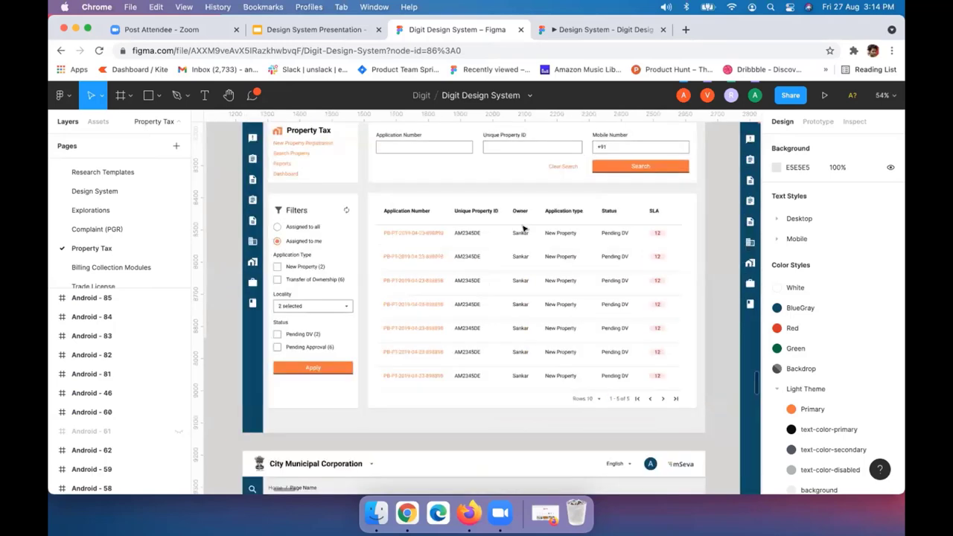
# - Examine the Property Tax Inbox's search, filters and table beside the employee dashboard with the editor interface hidden, and restore the interface
pyautogui.press('super+backslash')
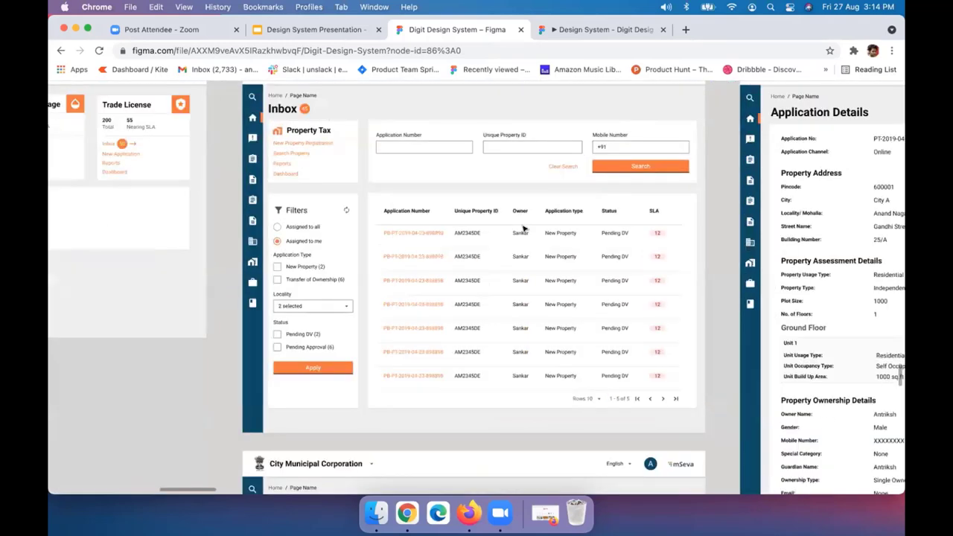
pyautogui.scroll(2, 523, 229)
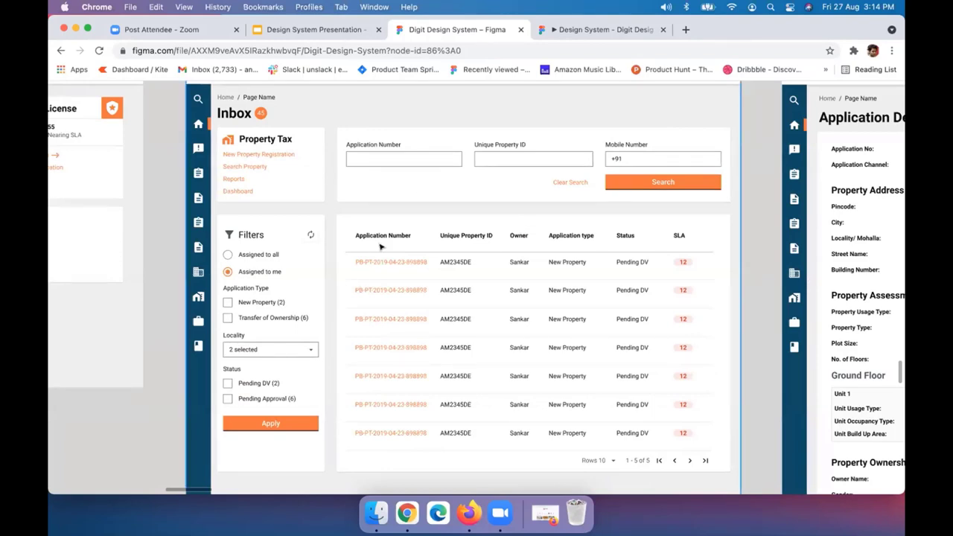
pyautogui.scroll(-1, 379, 246)
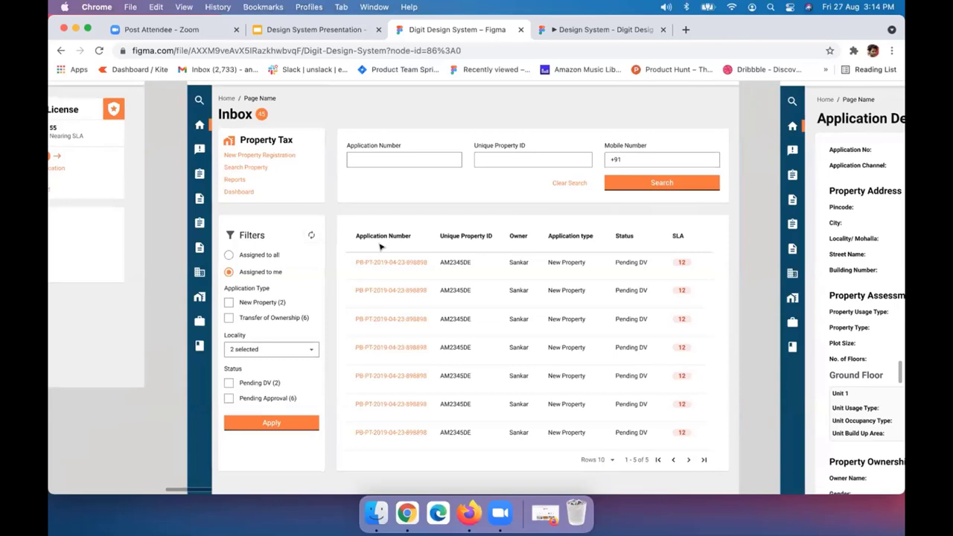
pyautogui.scroll(-3, 379, 247)
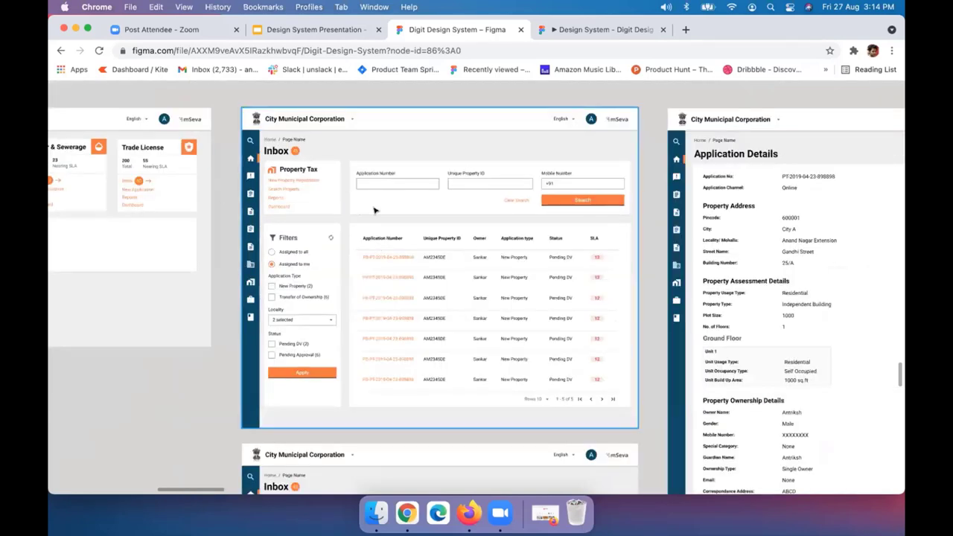
pyautogui.scroll(-2, 375, 210)
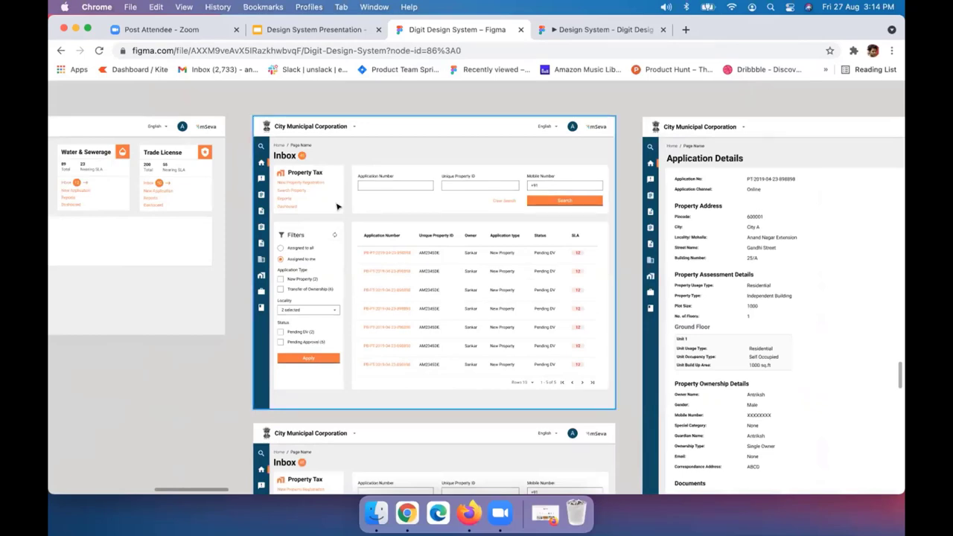
pyautogui.scroll(-3, 336, 207)
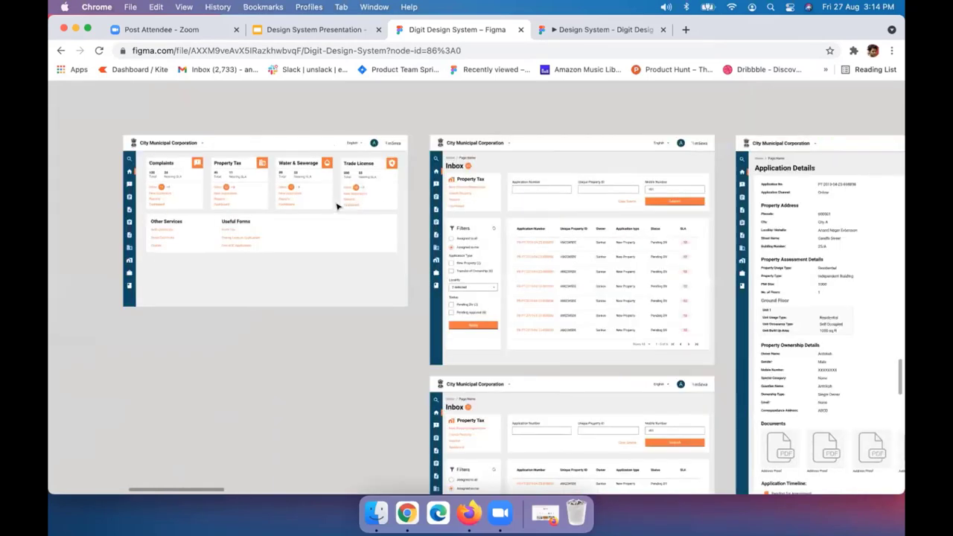
pyautogui.press('super+backslash')
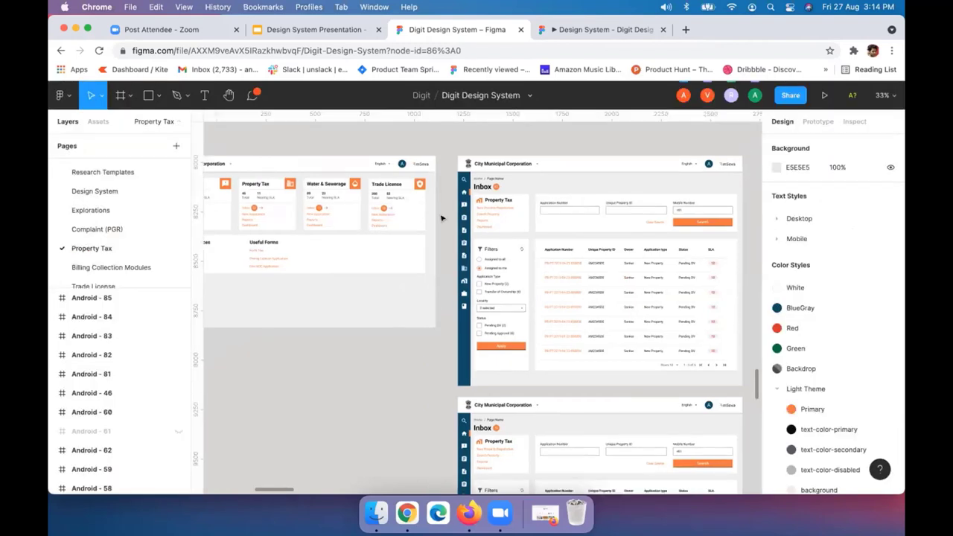
pyautogui.hscroll(1, 441, 218)
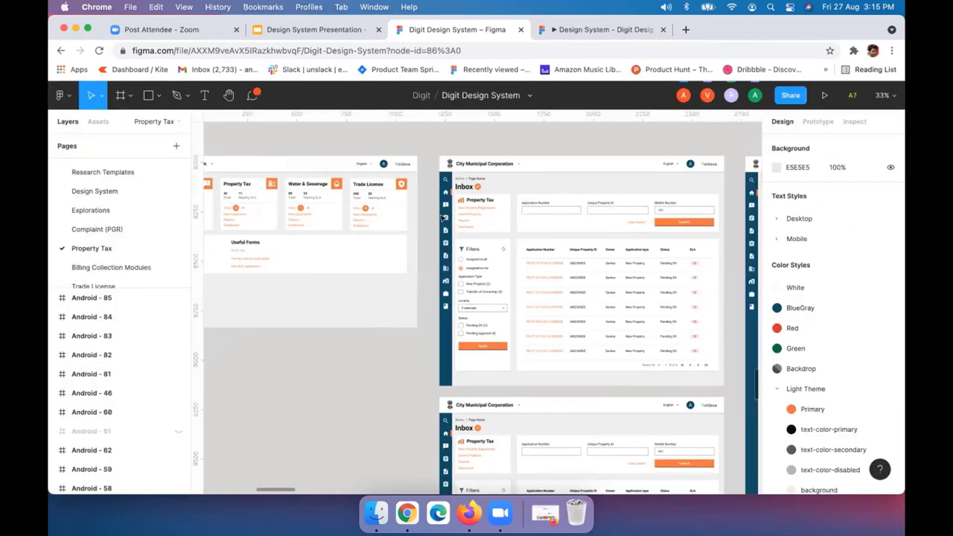
# - Examine the Property Tax Inbox screen's links, search fields, filters and application table beside the Application Details screen
pyautogui.hscroll(3, 442, 217)
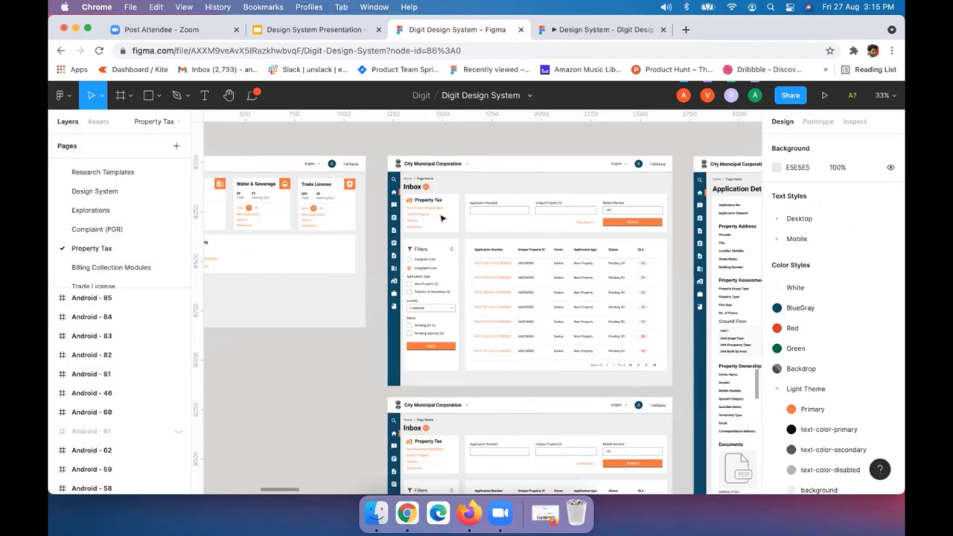
pyautogui.keyDown('ctrl'); pyautogui.scroll(-3, 374, 217); pyautogui.keyUp('ctrl')
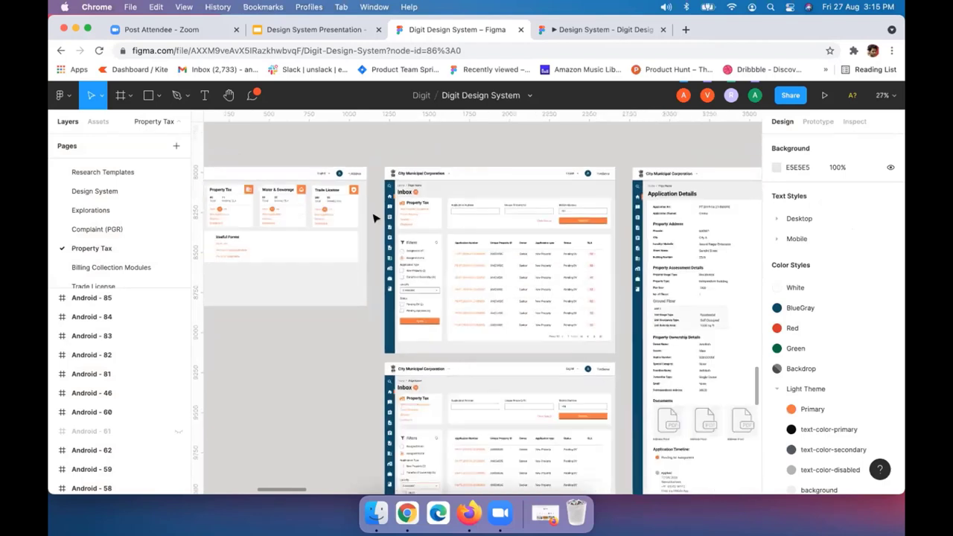
pyautogui.hscroll(-8, 374, 217)
pyautogui.hscroll(10, 374, 217)
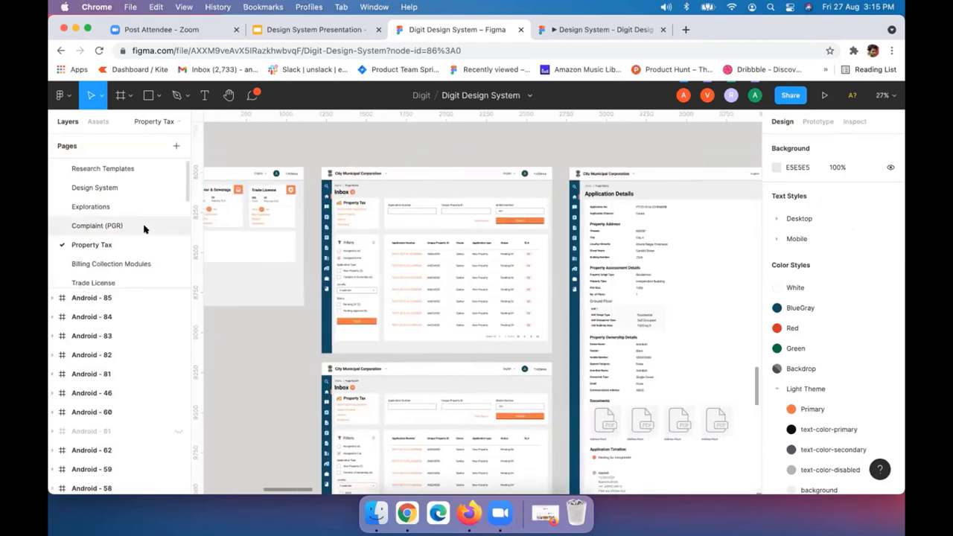
pyautogui.scroll(1, 111, 208)
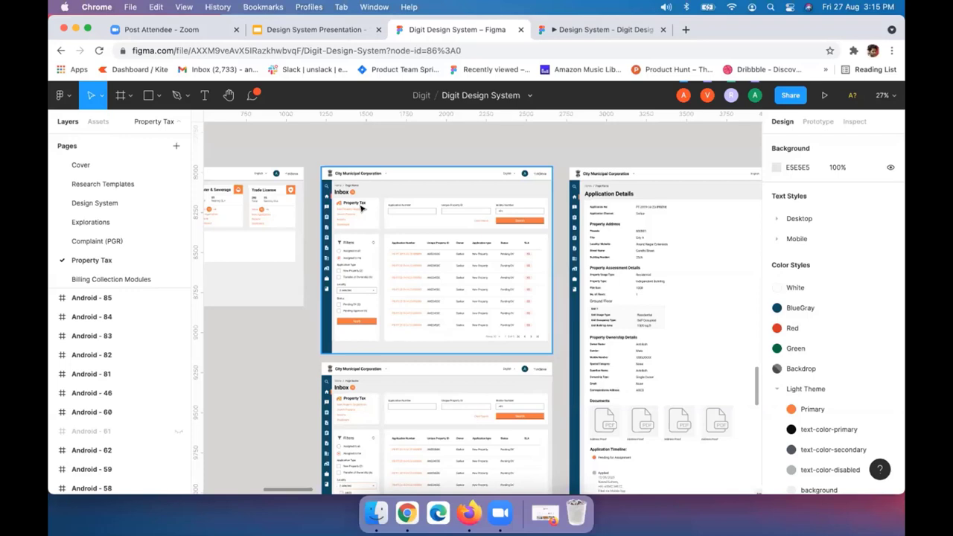
pyautogui.scroll(2, 276, 209)
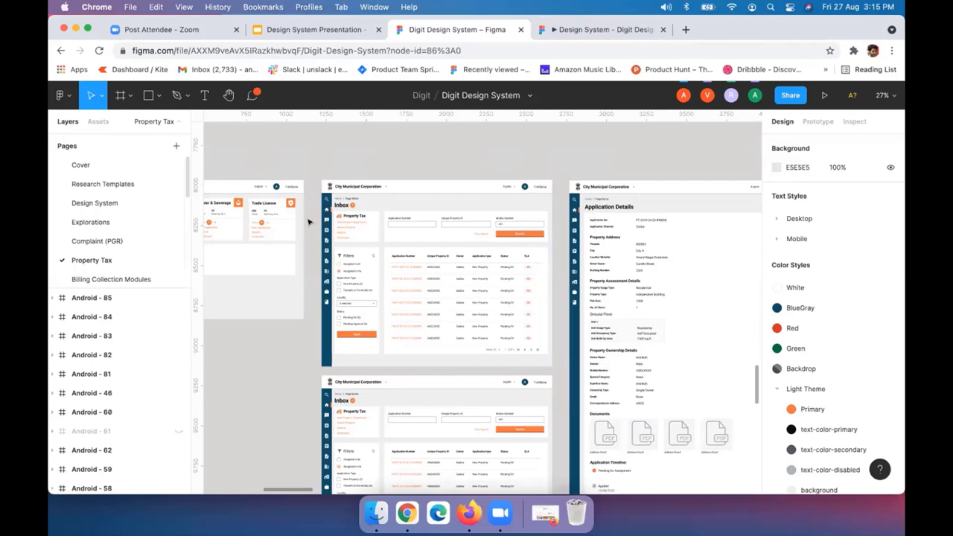
pyautogui.scroll(2, 457, 236)
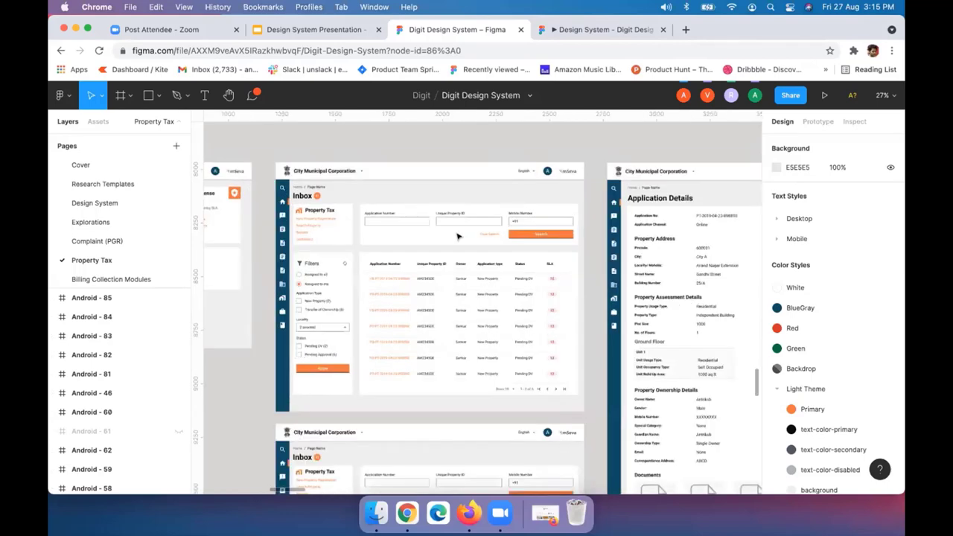
pyautogui.scroll(2, 457, 236)
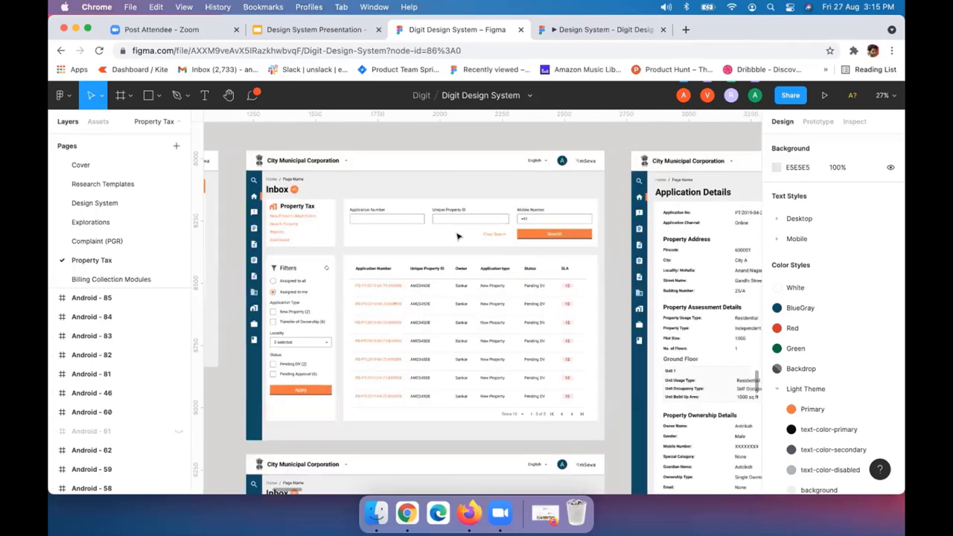
pyautogui.scroll(2, 457, 235)
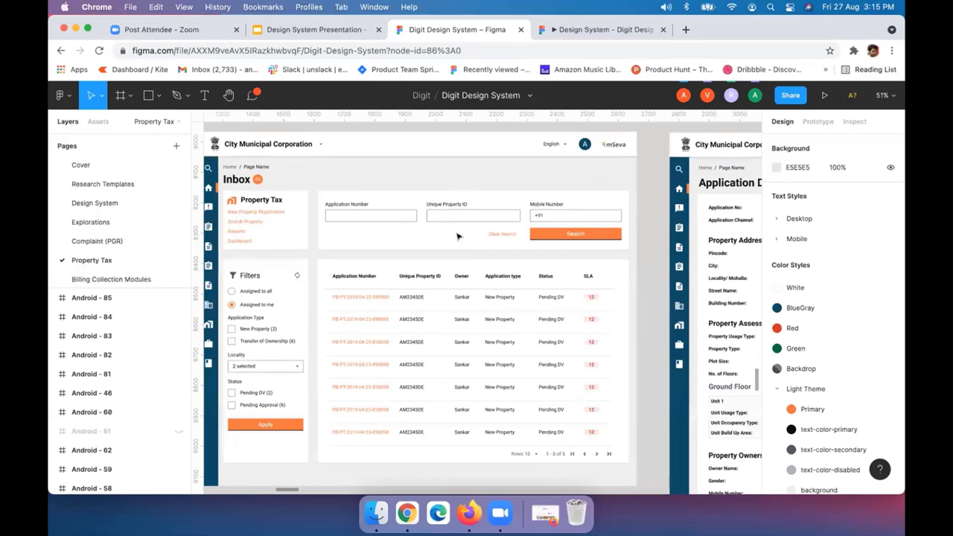
pyautogui.scroll(-2, 456, 236)
pyautogui.scroll(-1, 457, 236)
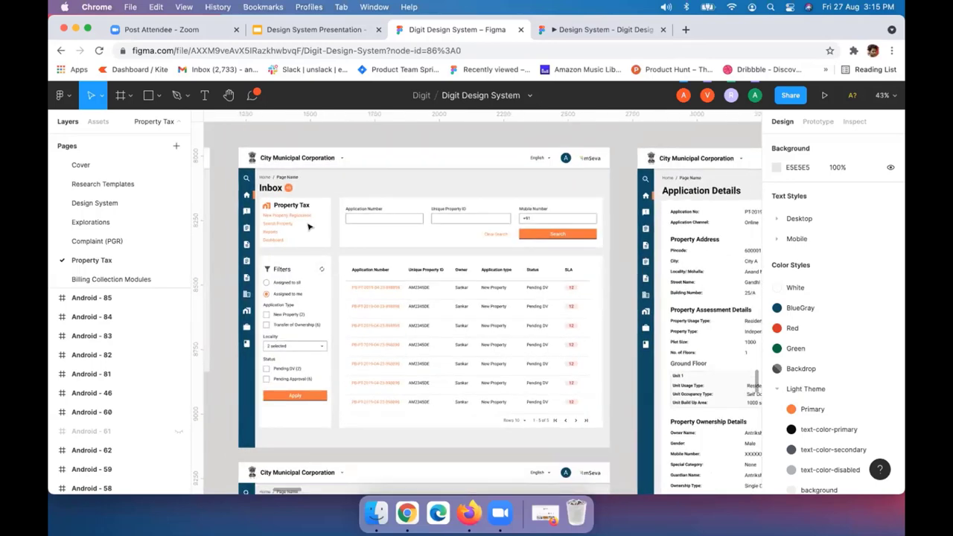
# - View the Inbox and Application Details screens with the editor interface hidden, and restore the interface
pyautogui.press('super+backslash')
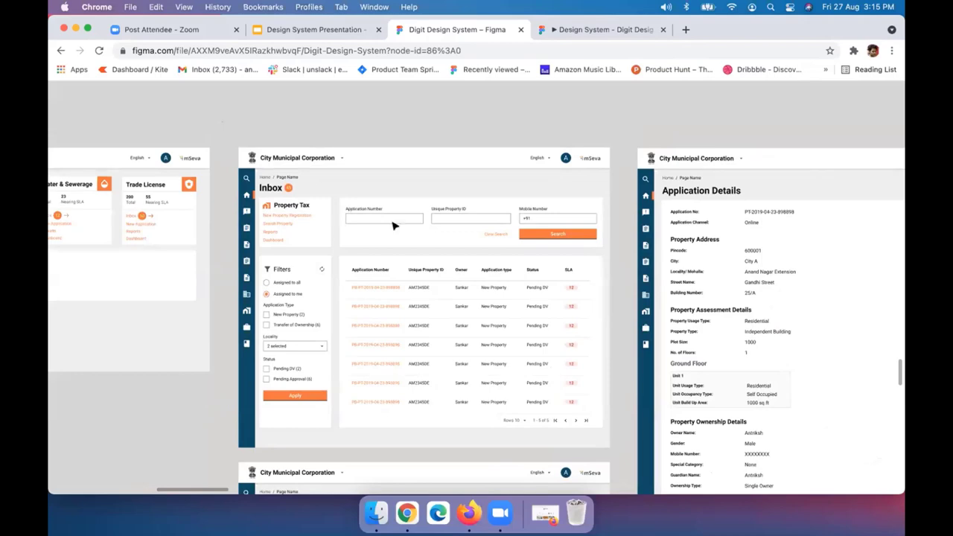
pyautogui.scroll(2, 394, 225)
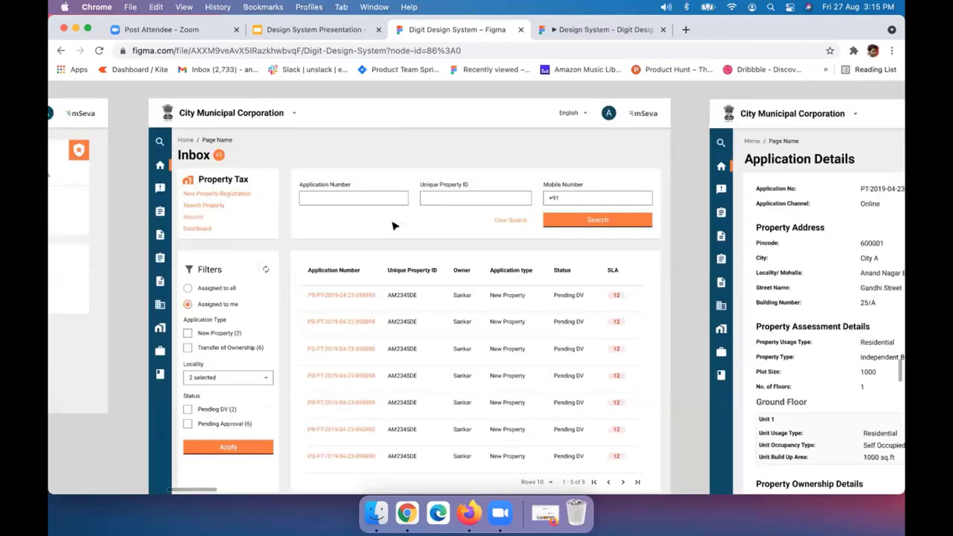
pyautogui.scroll(-1, 394, 225)
pyautogui.scroll(-2, 394, 226)
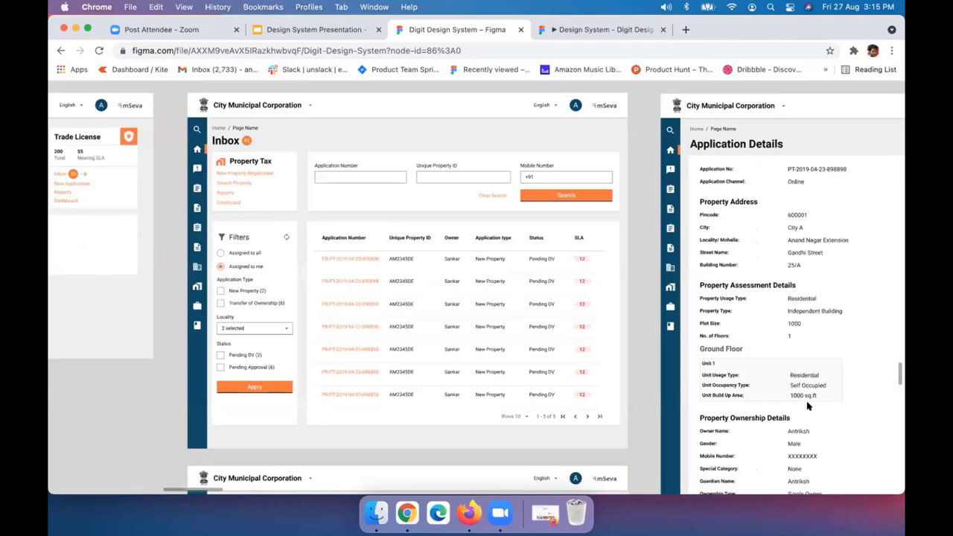
pyautogui.press('super+backslash')
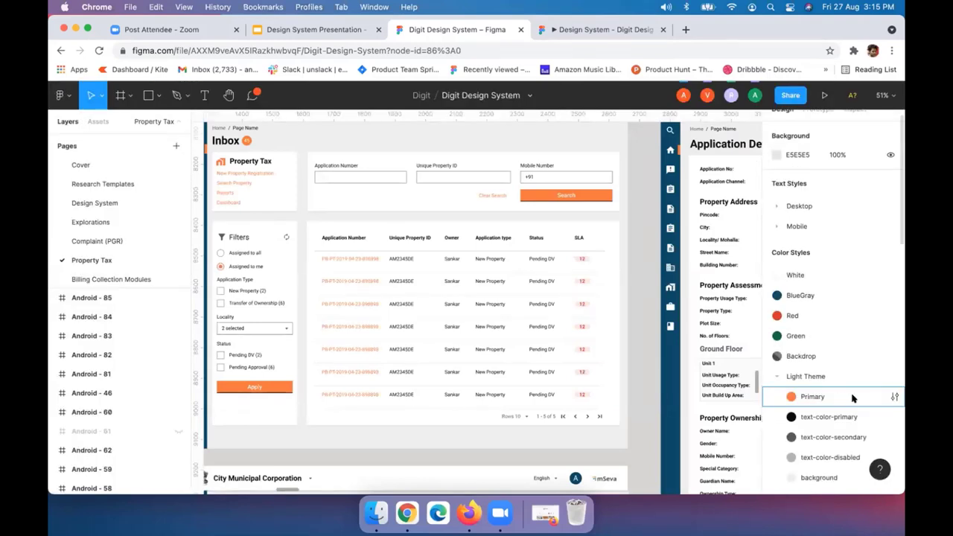
# - Try blue 058CE7 as the Light Theme's Primary color style, undo the change and close the style editor
pyautogui.click(893, 395)
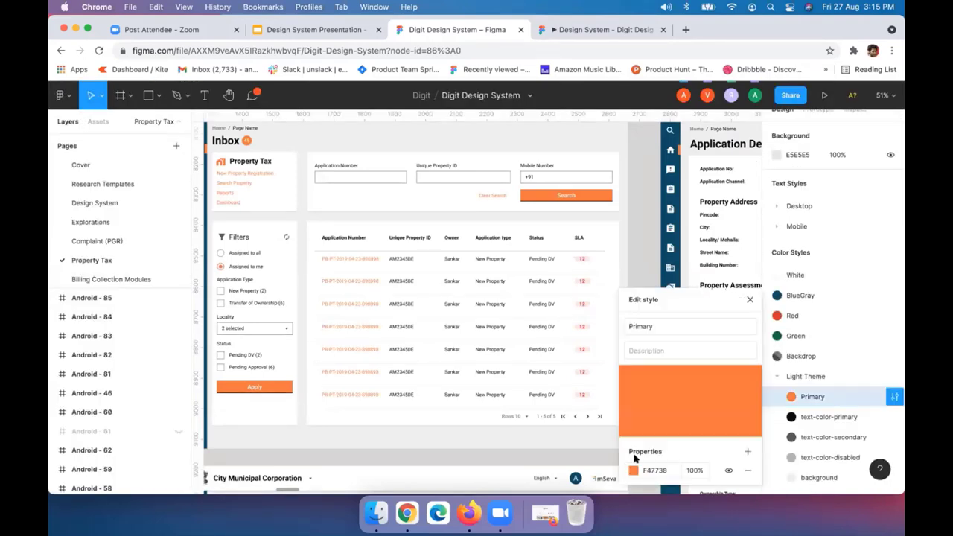
pyautogui.click(632, 470)
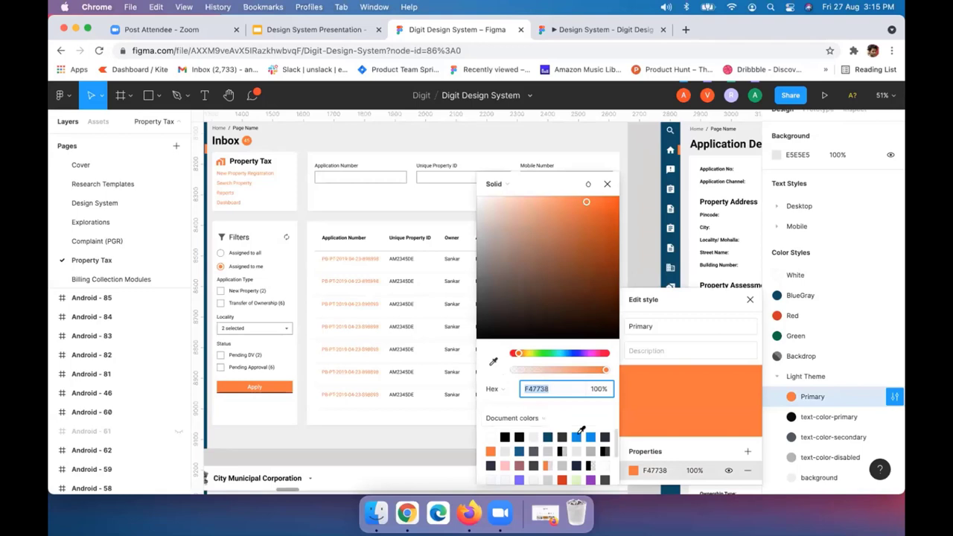
pyautogui.click(577, 437)
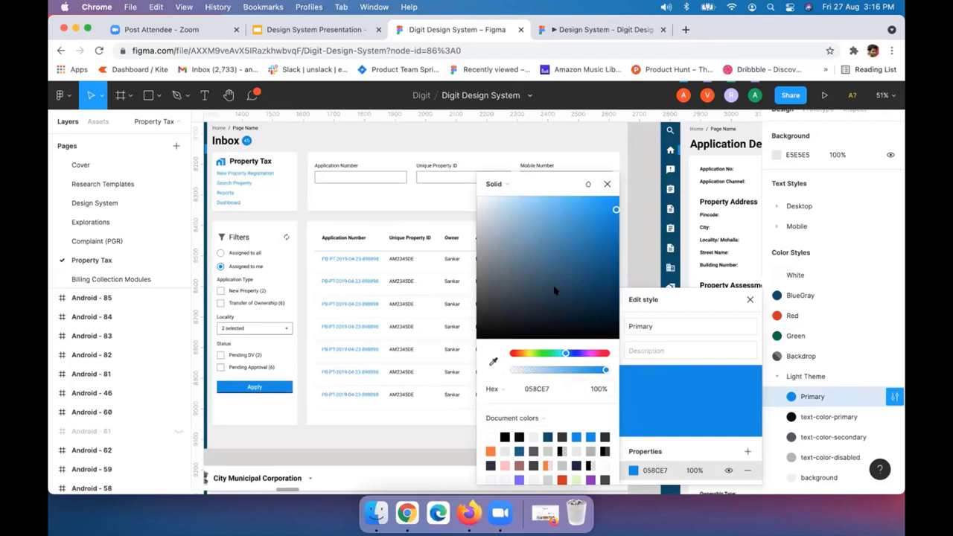
pyautogui.press('super+z')
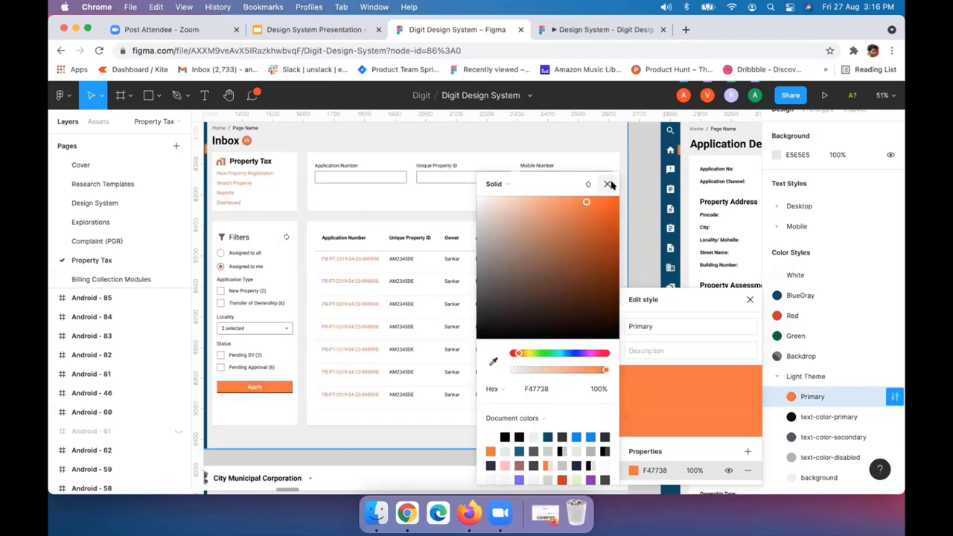
pyautogui.click(609, 184)
pyautogui.press('Escape')
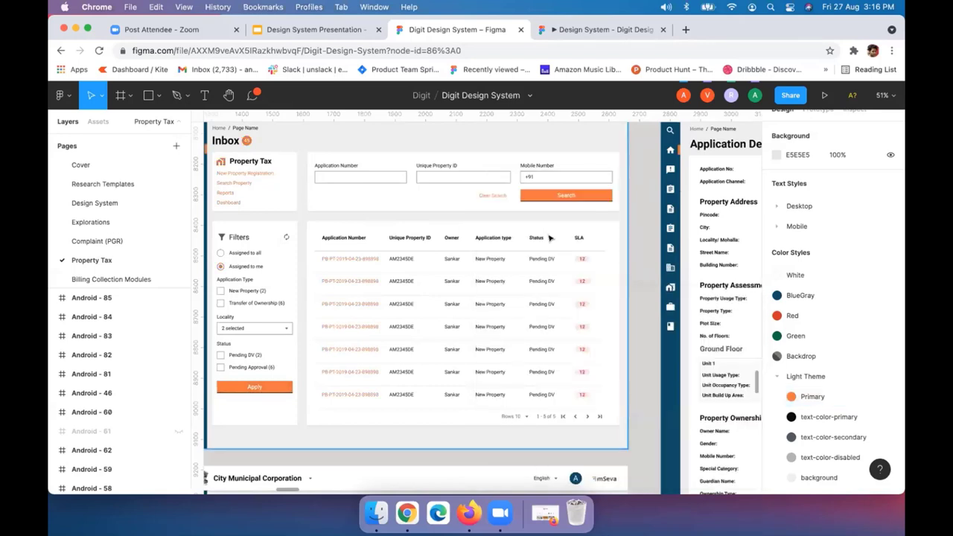
# - Compare the Inbox's search fields with the Input / Text Field and Input / Select components on the Design System page
pyautogui.hscroll(-3, 549, 237)
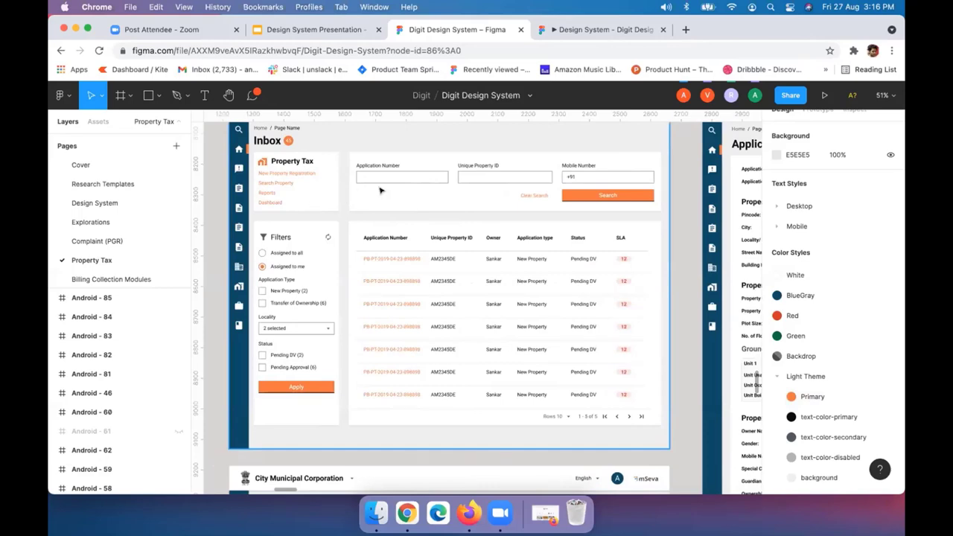
pyautogui.scroll(3, 379, 191)
pyautogui.scroll(3, 380, 190)
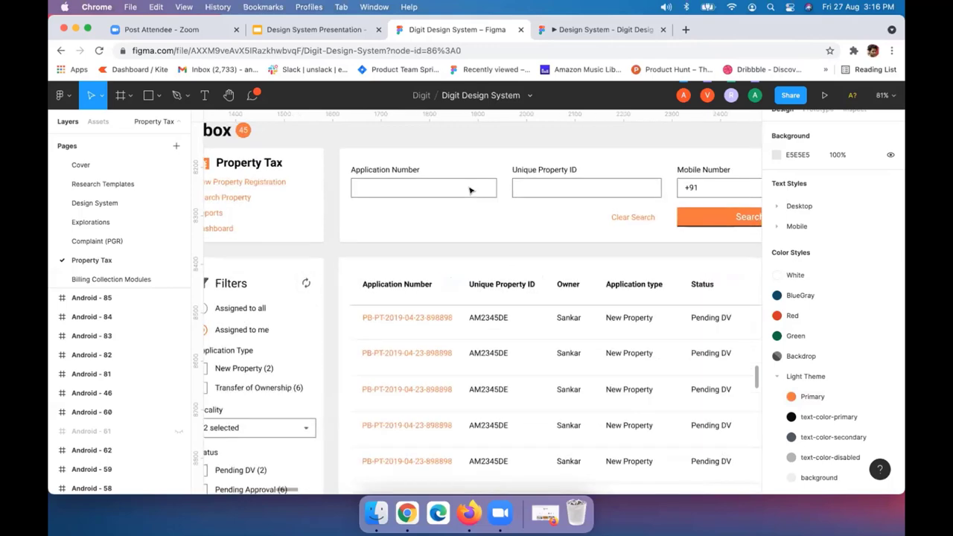
pyautogui.scroll(-1, 532, 217)
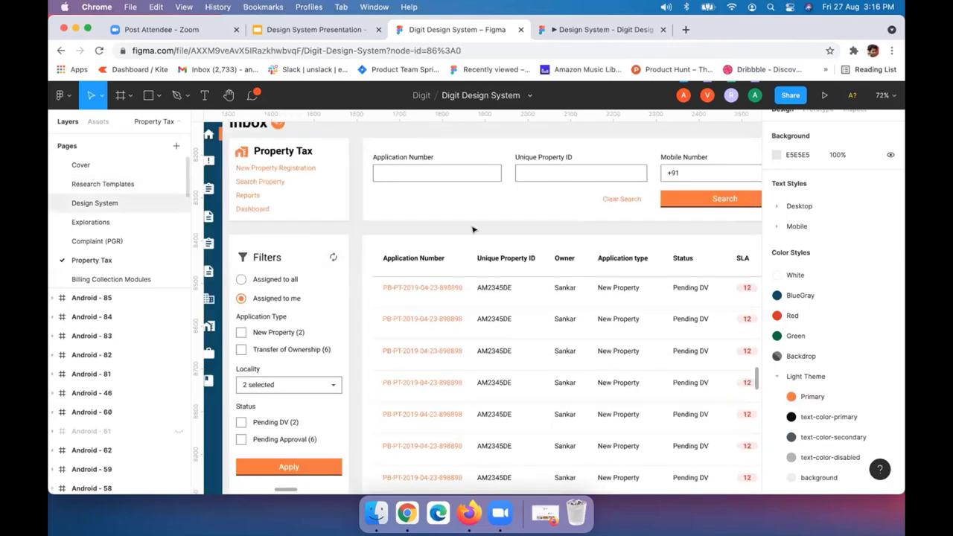
pyautogui.click(94, 203)
pyautogui.scroll(-3, 472, 230)
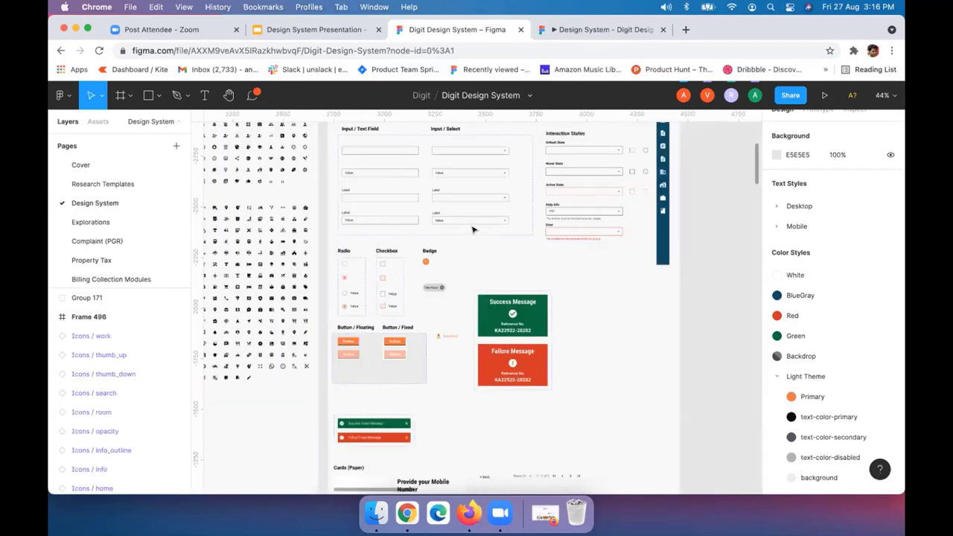
pyautogui.scroll(2, 472, 229)
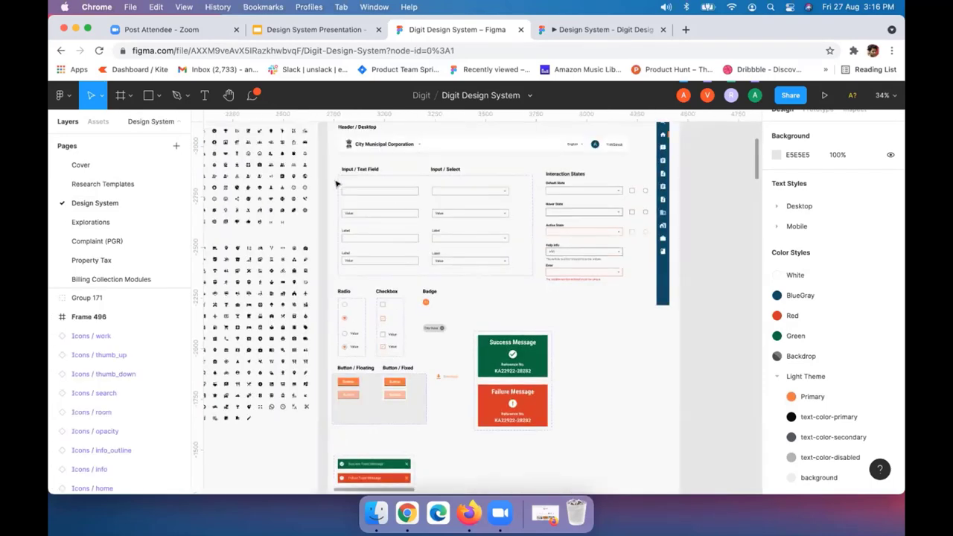
pyautogui.scroll(2, 336, 184)
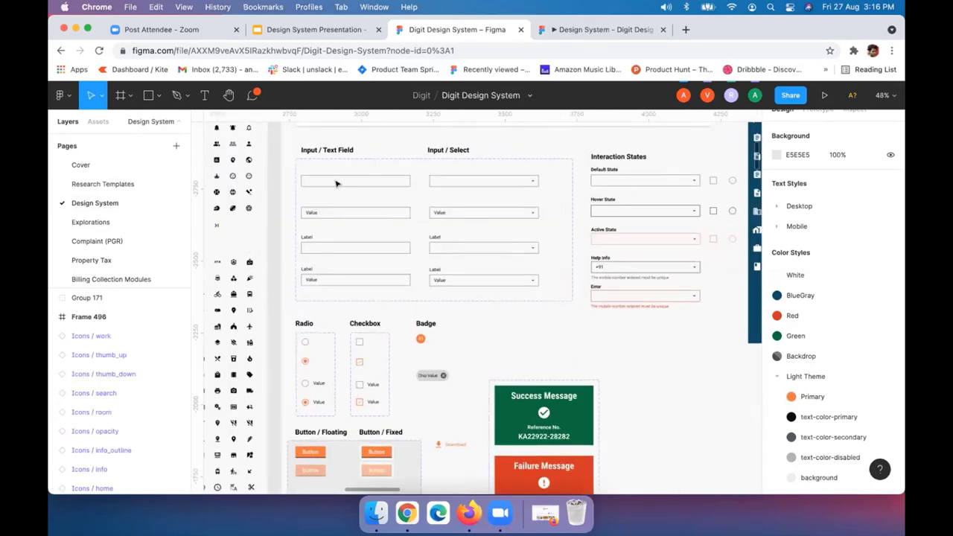
pyautogui.scroll(-1, 336, 184)
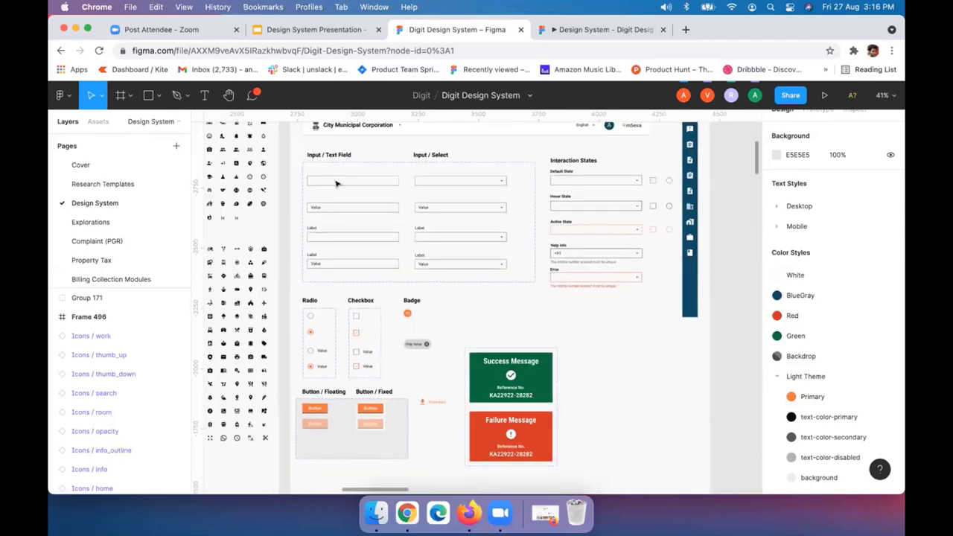
# - Examine the text field and select variants beside the default, hover, active, help info and error interaction states
pyautogui.scroll(-1, 336, 184)
pyautogui.scroll(-1, 447, 189)
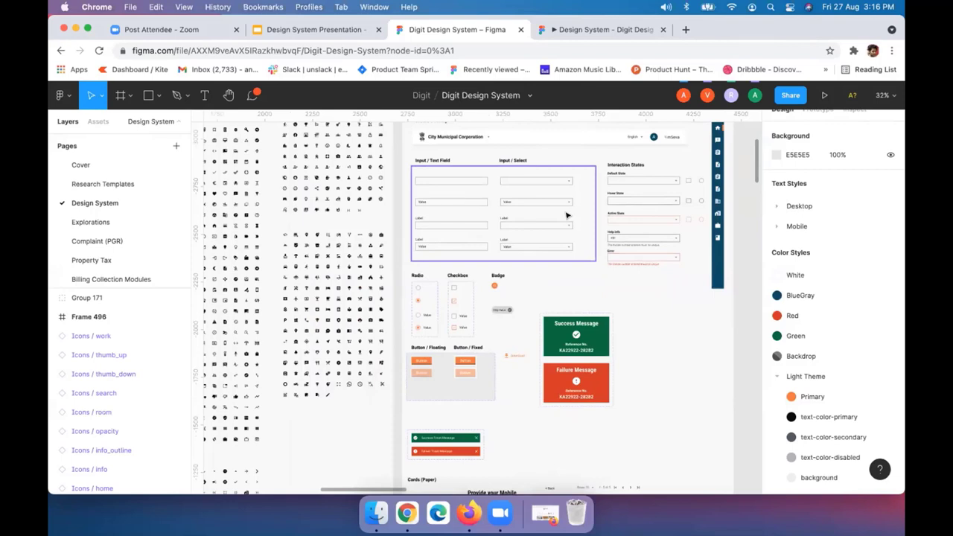
pyautogui.scroll(-1, 566, 215)
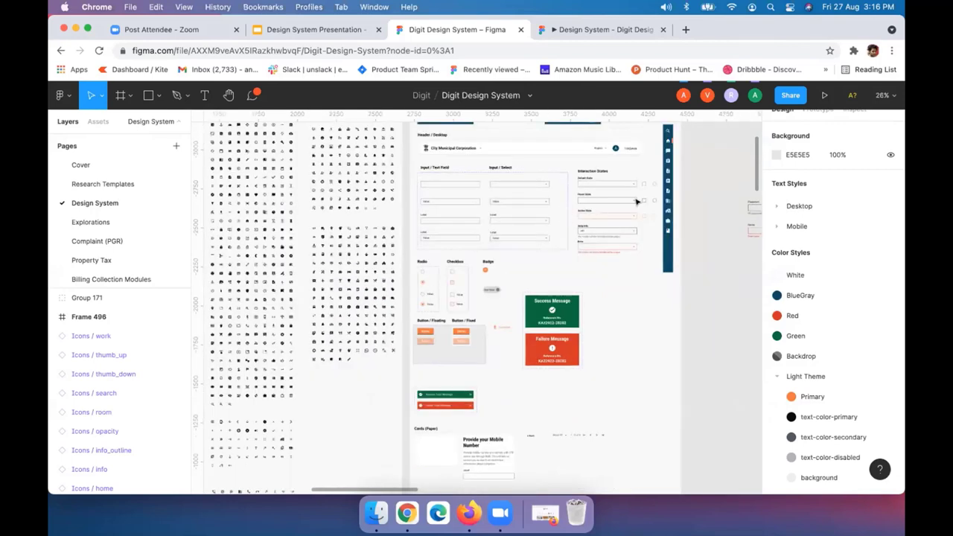
pyautogui.scroll(-1, 671, 190)
pyautogui.scroll(-1, 672, 190)
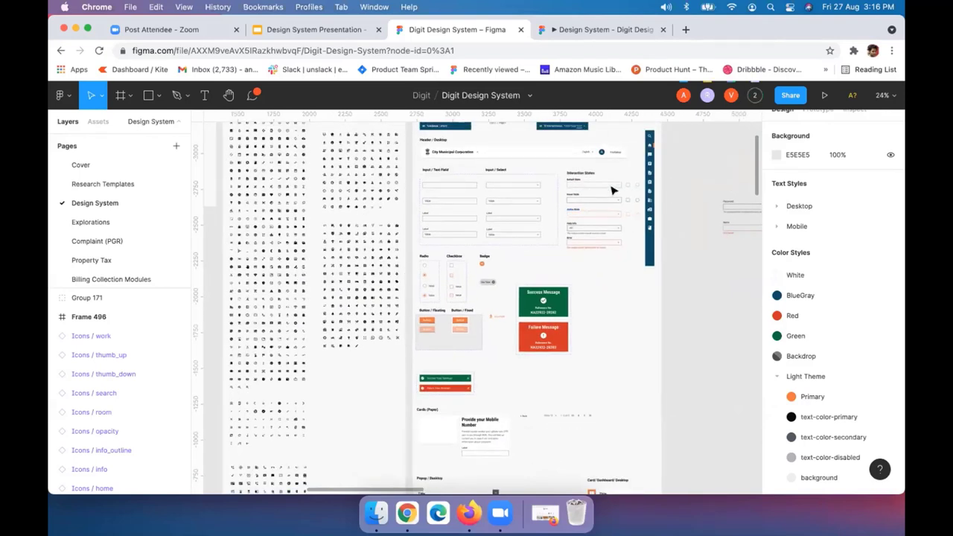
pyautogui.scroll(5, 396, 197)
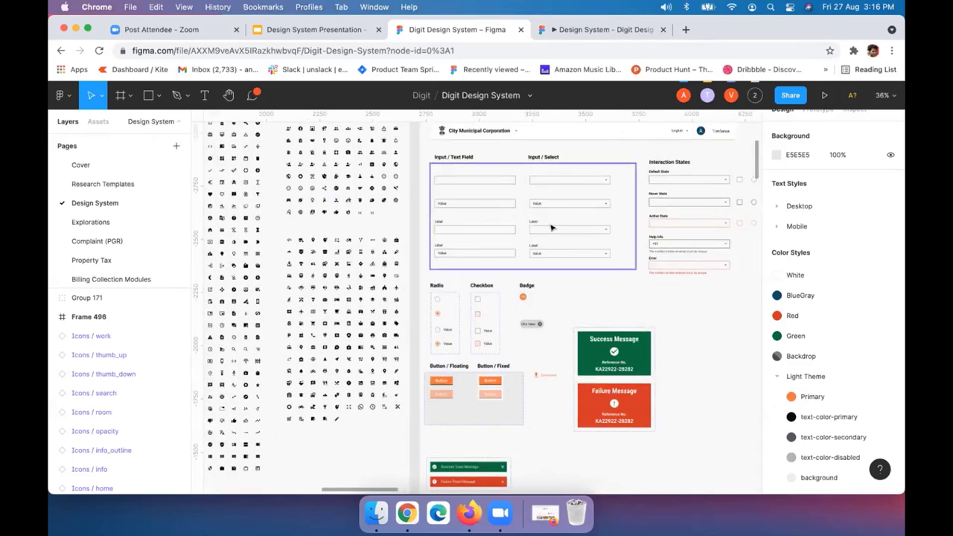
pyautogui.scroll(3, 550, 227)
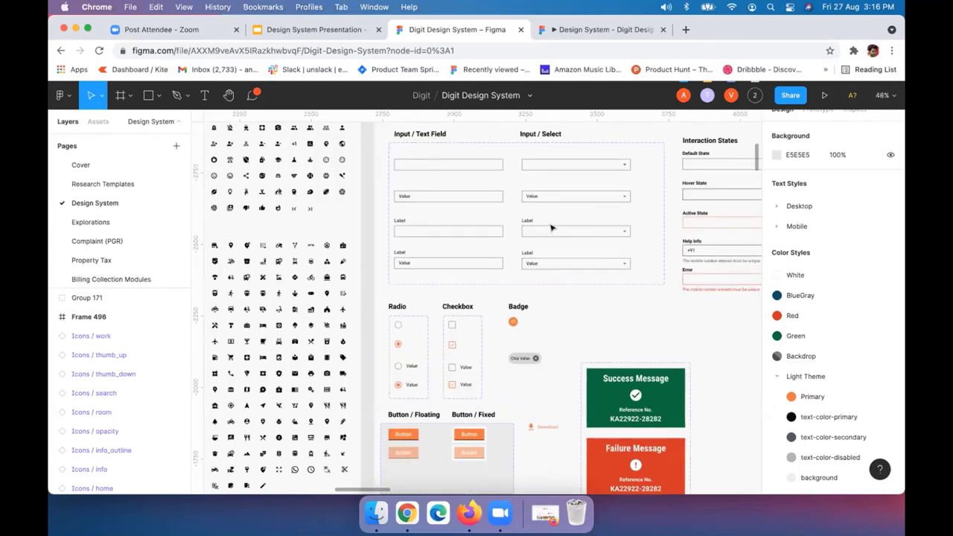
pyautogui.scroll(2, 550, 227)
pyautogui.hscroll(5, 550, 227)
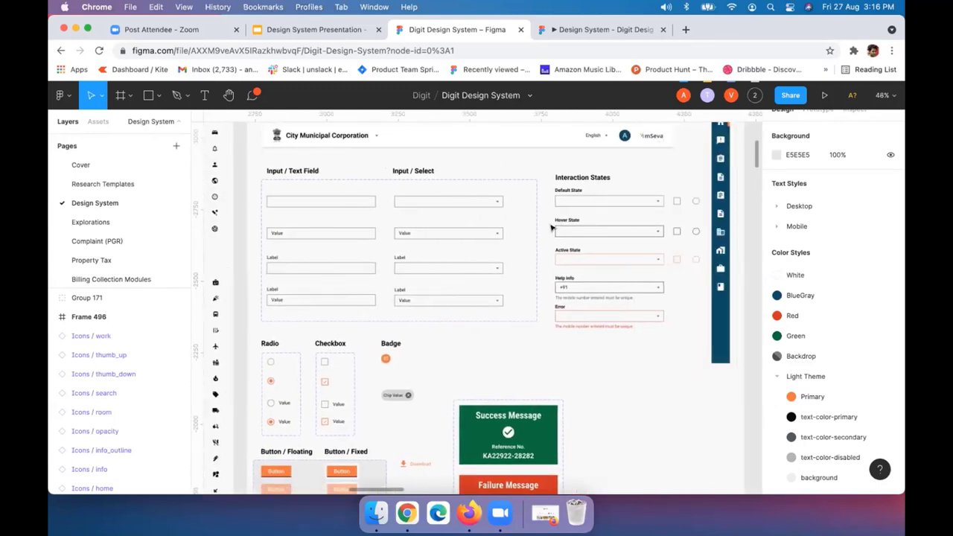
pyautogui.hscroll(1, 550, 227)
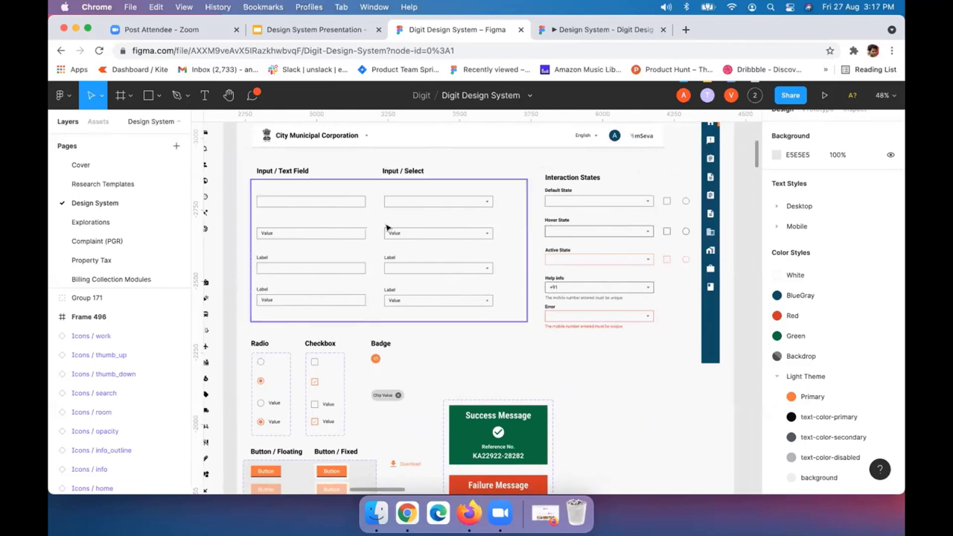
pyautogui.scroll(-2, 386, 245)
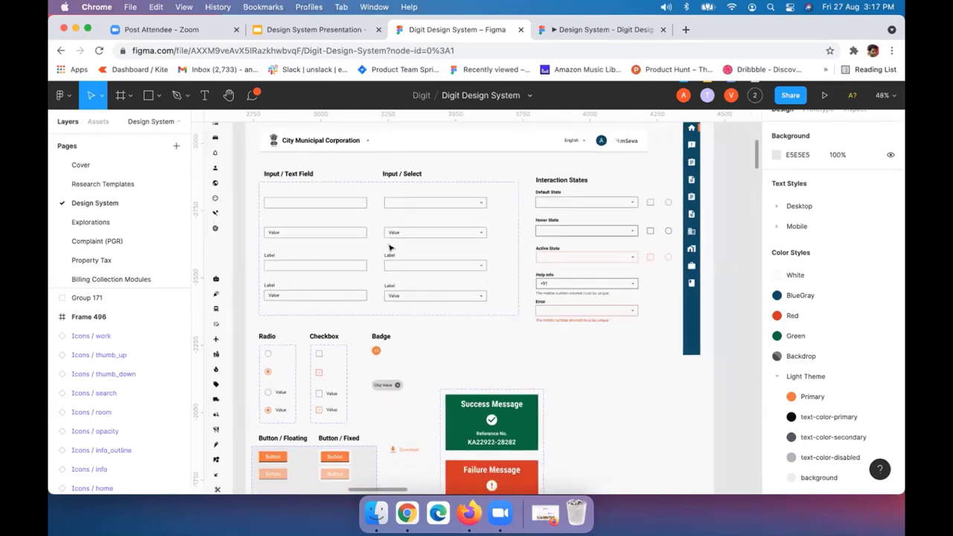
pyautogui.scroll(-3, 386, 247)
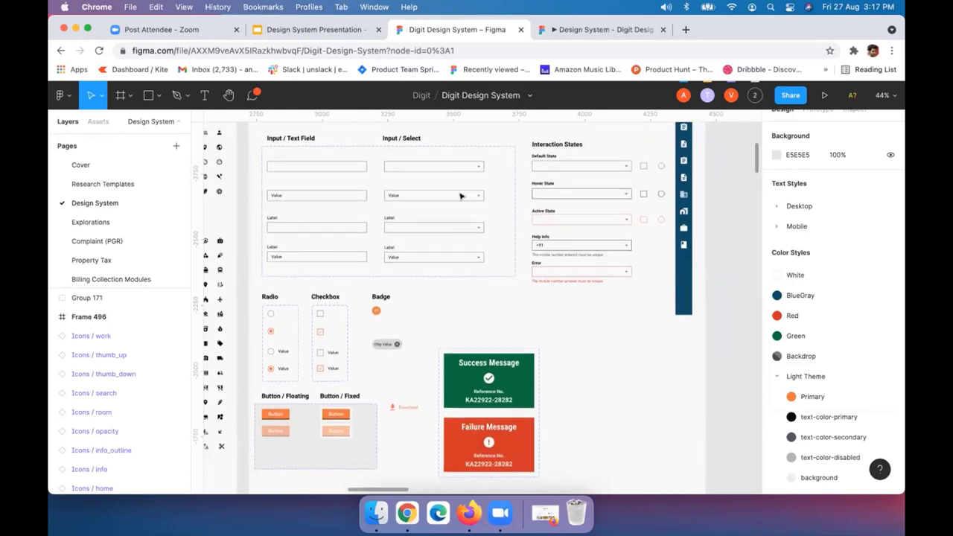
pyautogui.scroll(-2, 472, 189)
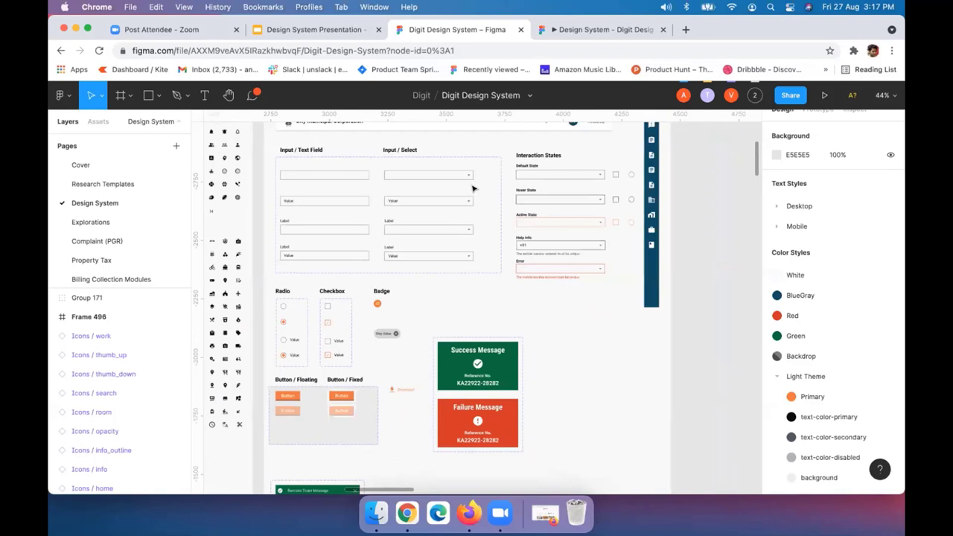
# - Examine the Common components on the Design System page, from input fields and interaction states to buttons and success and failure messages
pyautogui.scroll(-3, 472, 188)
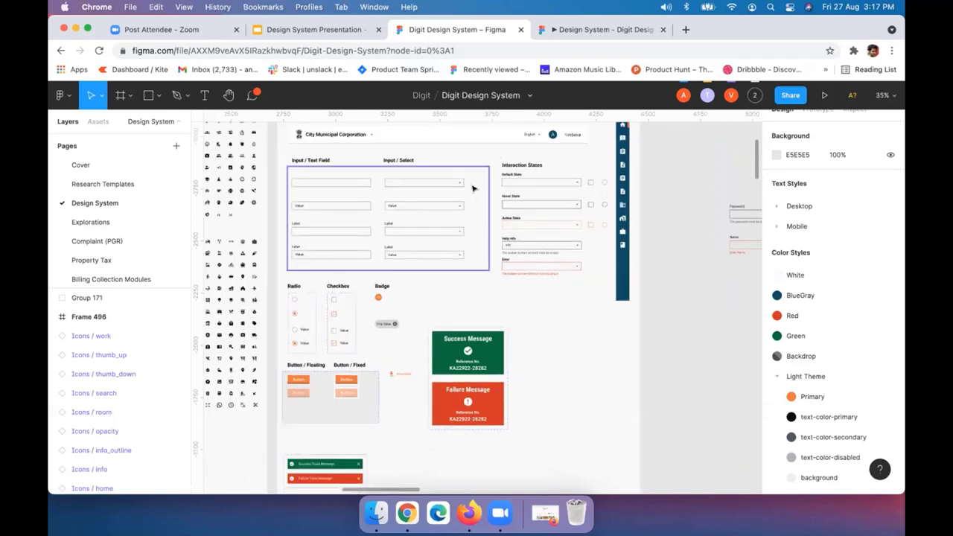
pyautogui.scroll(-1, 472, 188)
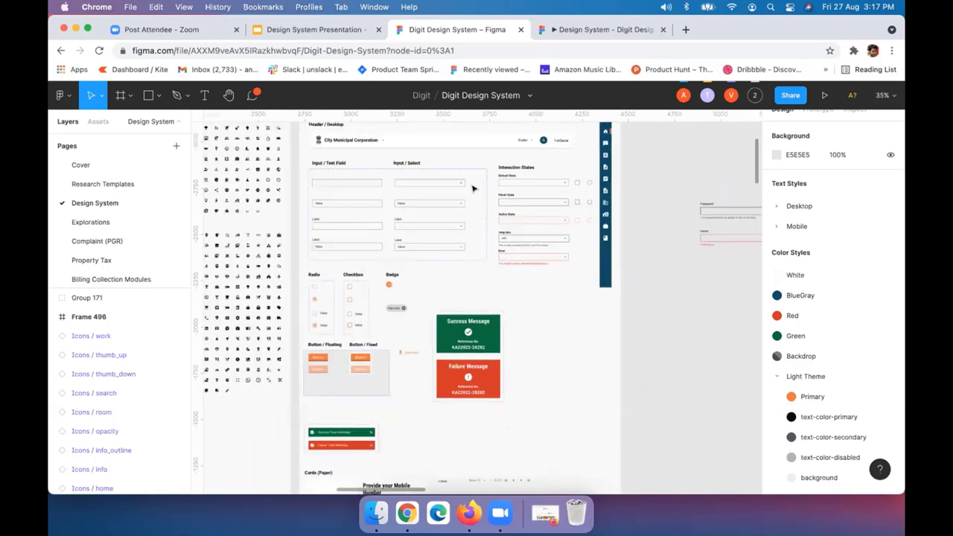
pyautogui.hscroll(-5, 472, 188)
pyautogui.hscroll(-1, 471, 188)
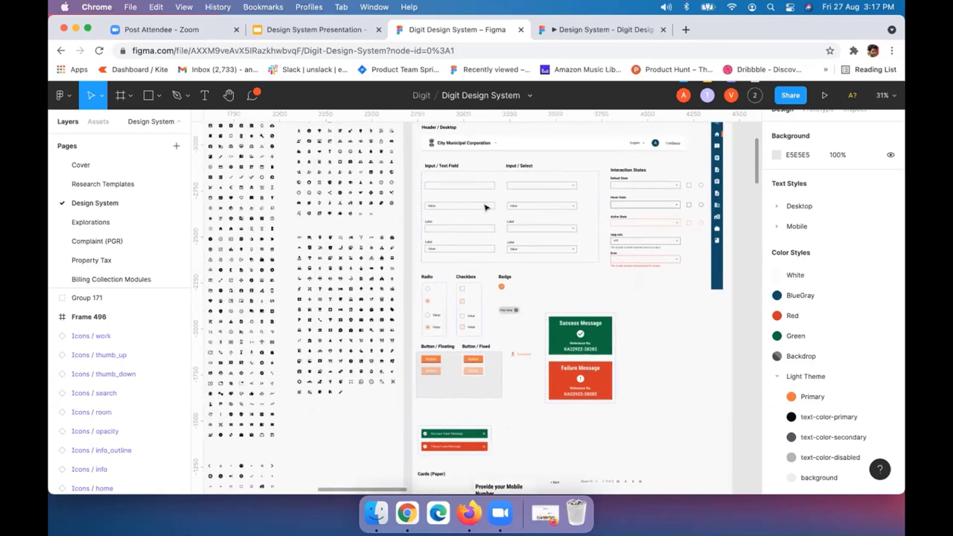
pyautogui.scroll(1, 484, 207)
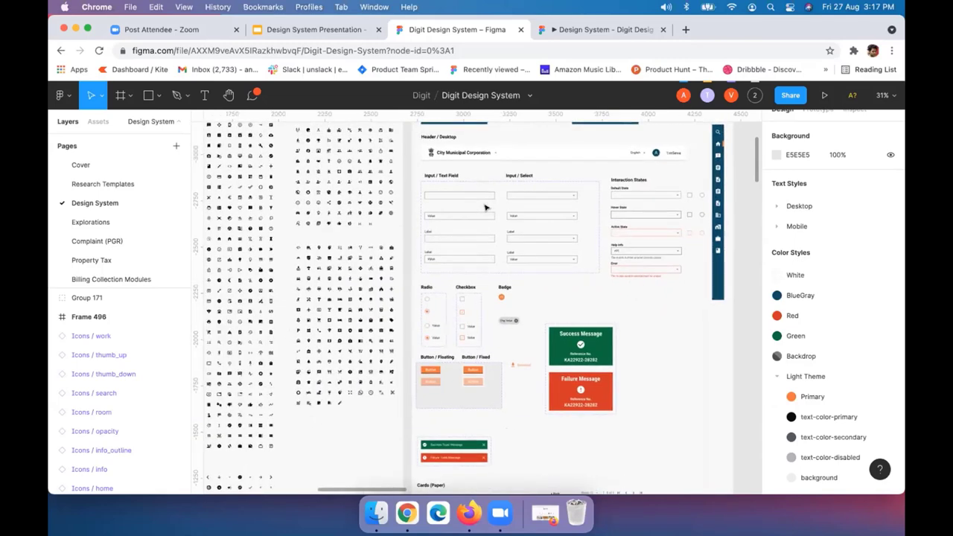
pyautogui.scroll(3, 485, 206)
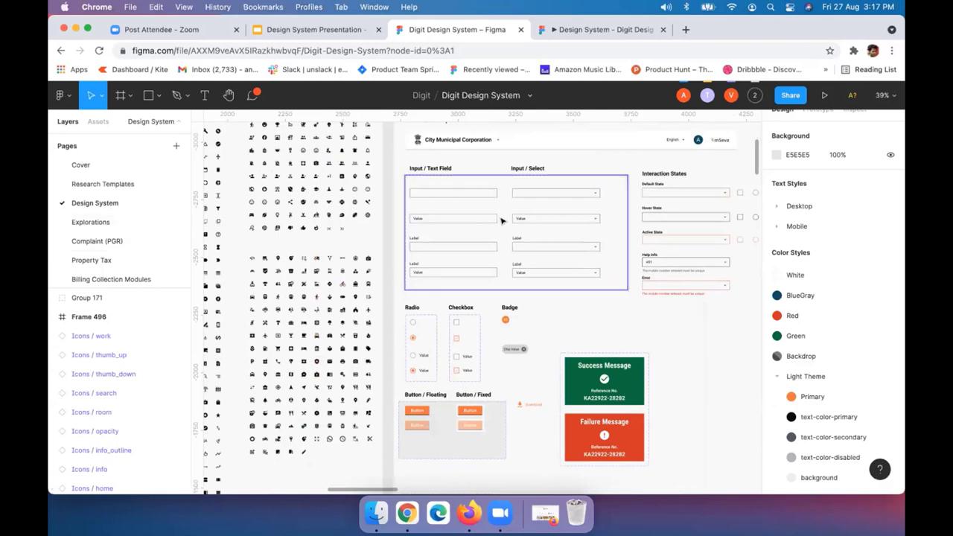
pyautogui.scroll(2, 501, 220)
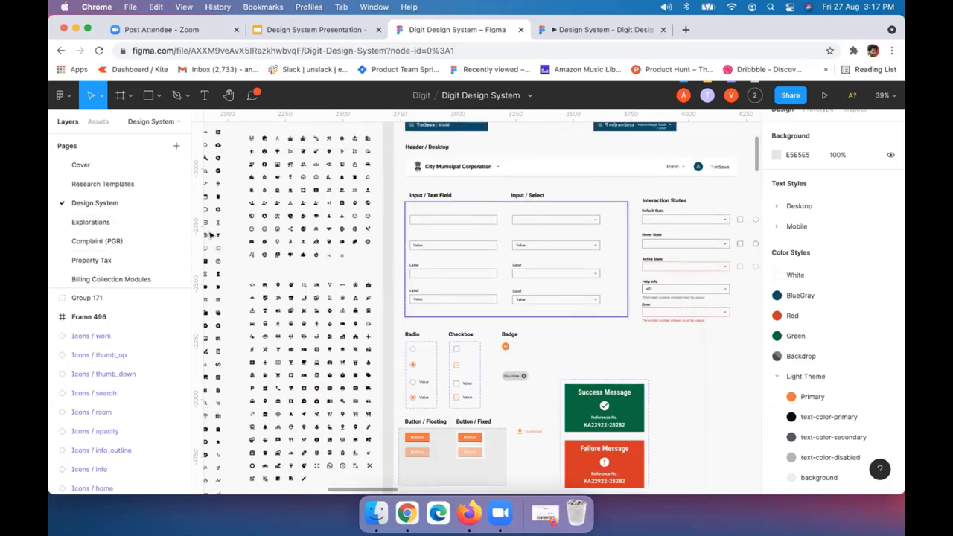
pyautogui.scroll(2, 499, 236)
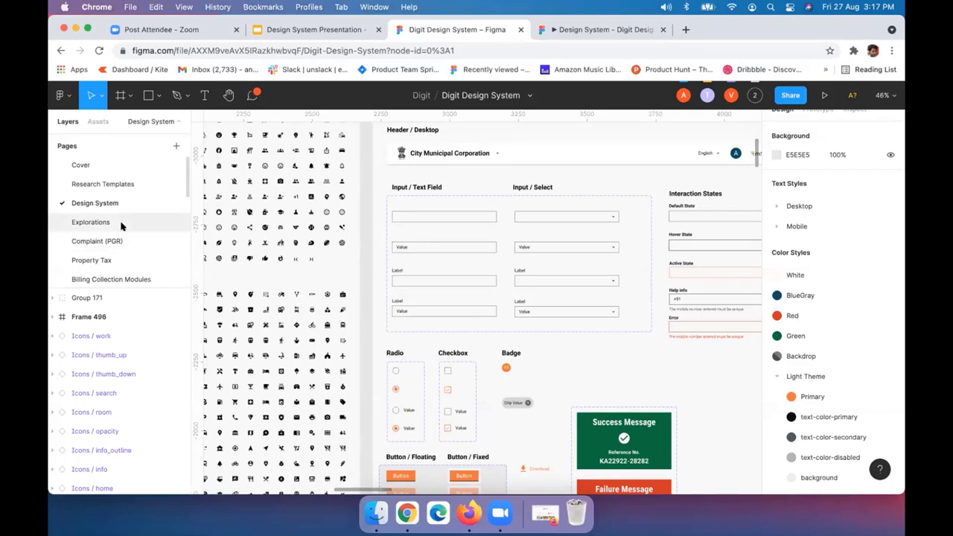
# - Examine the Icons library beside the Common components section, up to the section titles and header components
pyautogui.scroll(-1, 136, 223)
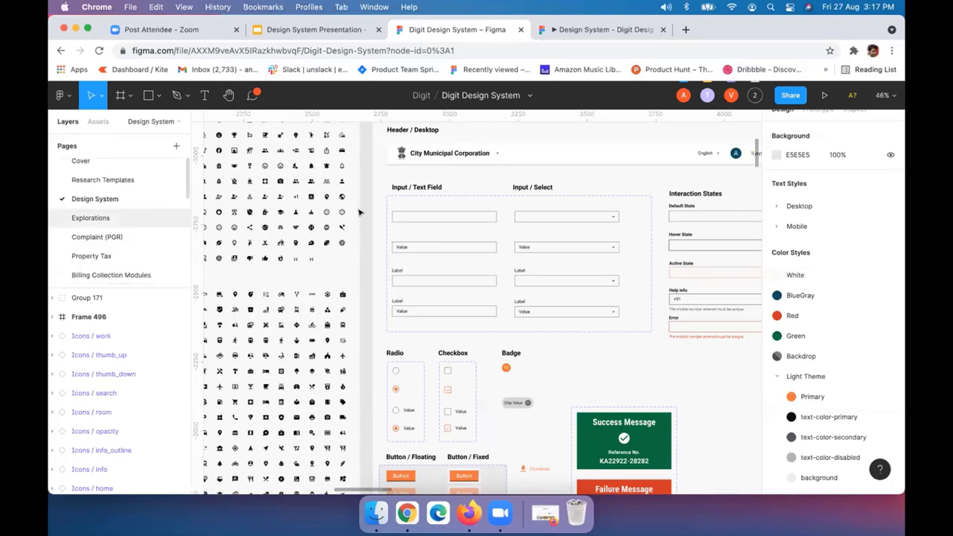
pyautogui.scroll(-1, 358, 213)
pyautogui.scroll(-2, 358, 213)
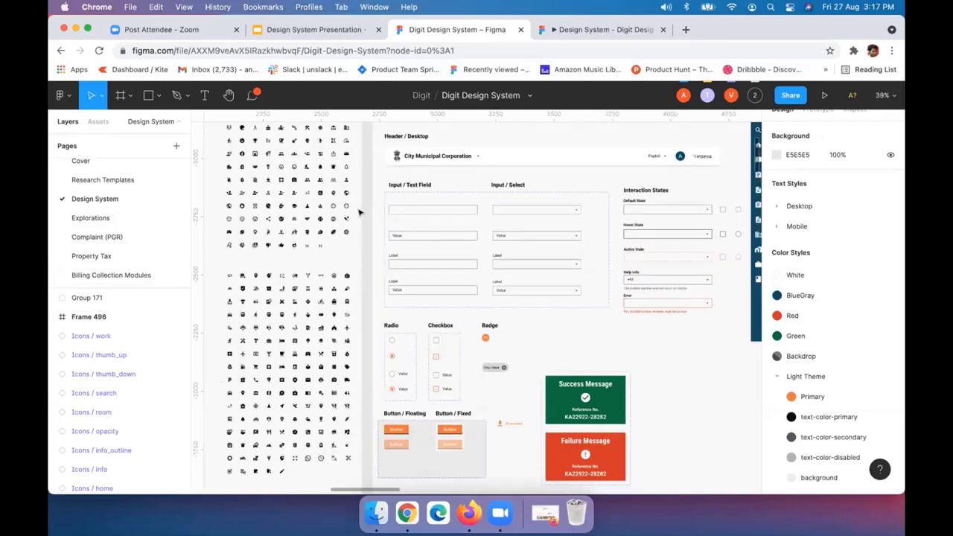
pyautogui.scroll(-2, 358, 213)
pyautogui.scroll(-2, 358, 213)
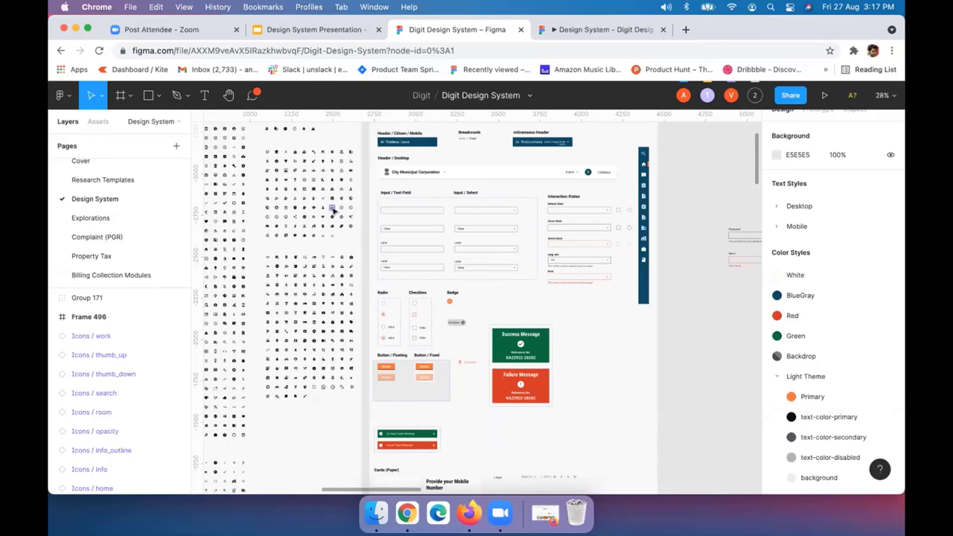
pyautogui.hscroll(-2, 431, 174)
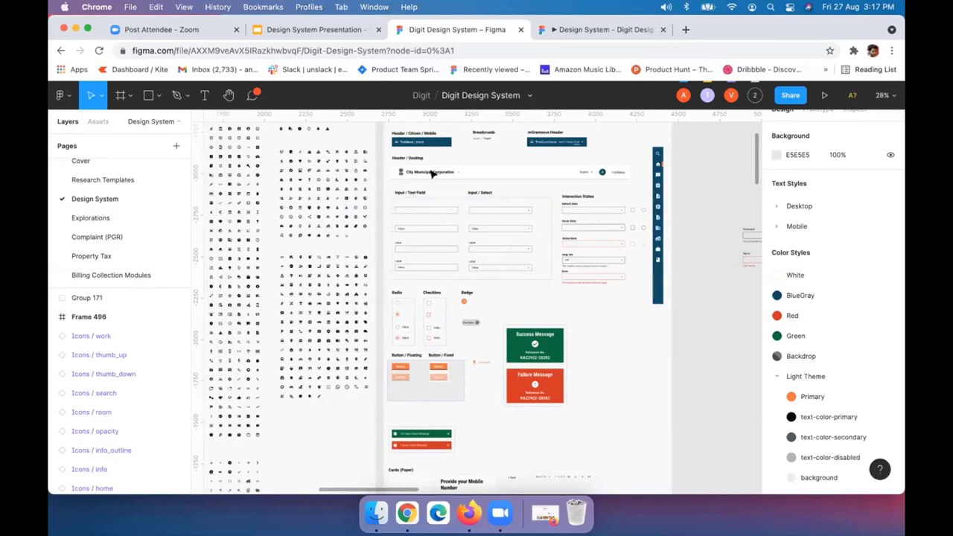
pyautogui.hscroll(-5, 431, 173)
pyautogui.scroll(2, 432, 174)
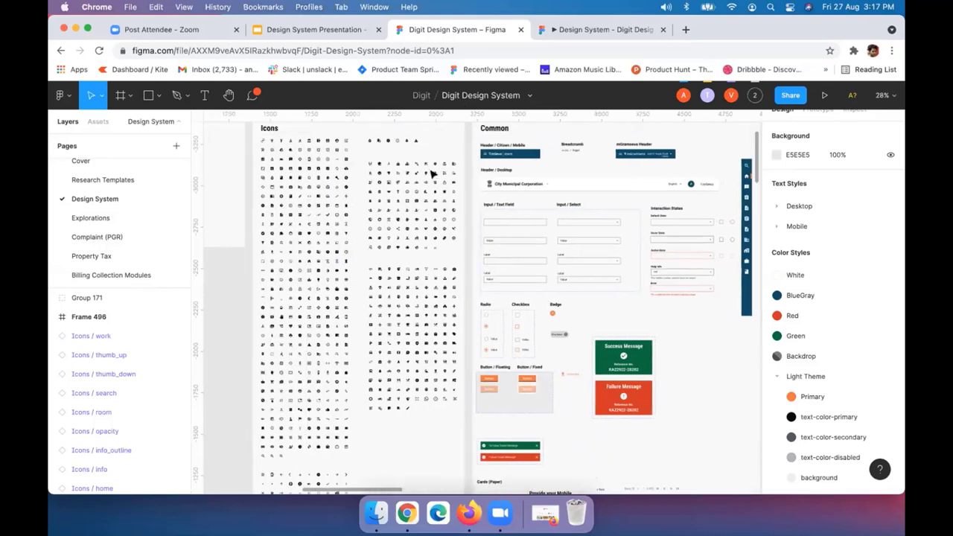
pyautogui.scroll(2, 431, 173)
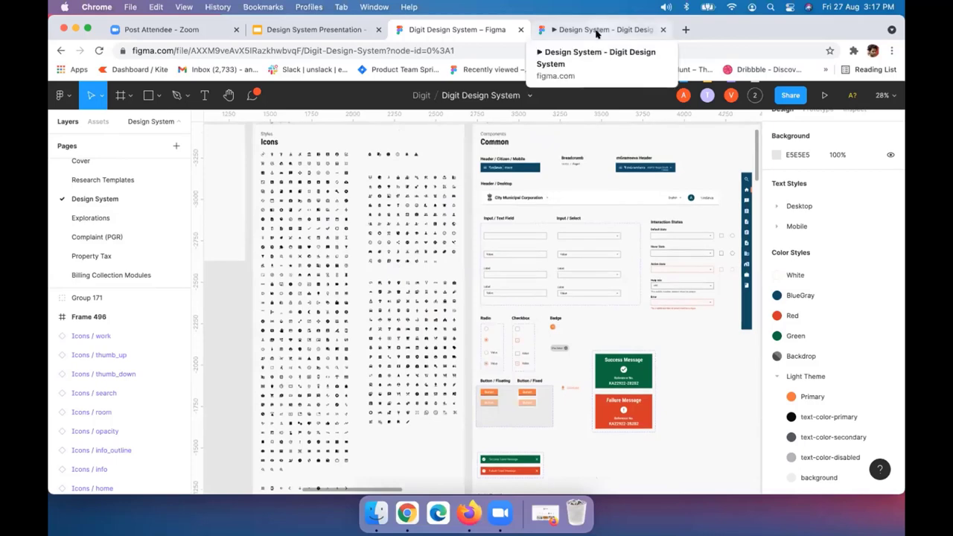
# - Switch to the Design System prototype, review the section cards on its home page and open Foundations
pyautogui.click(588, 32)
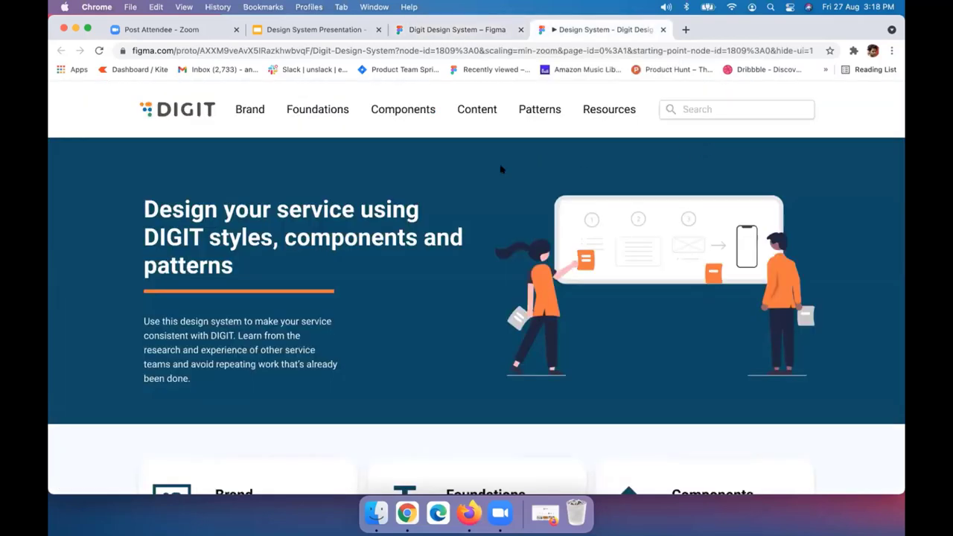
pyautogui.scroll(-3, 446, 187)
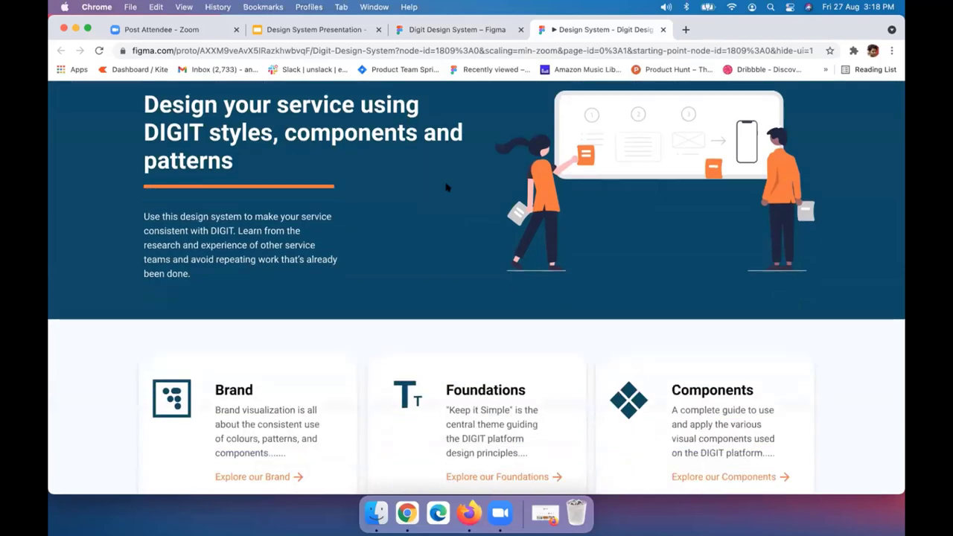
pyautogui.scroll(-5, 447, 188)
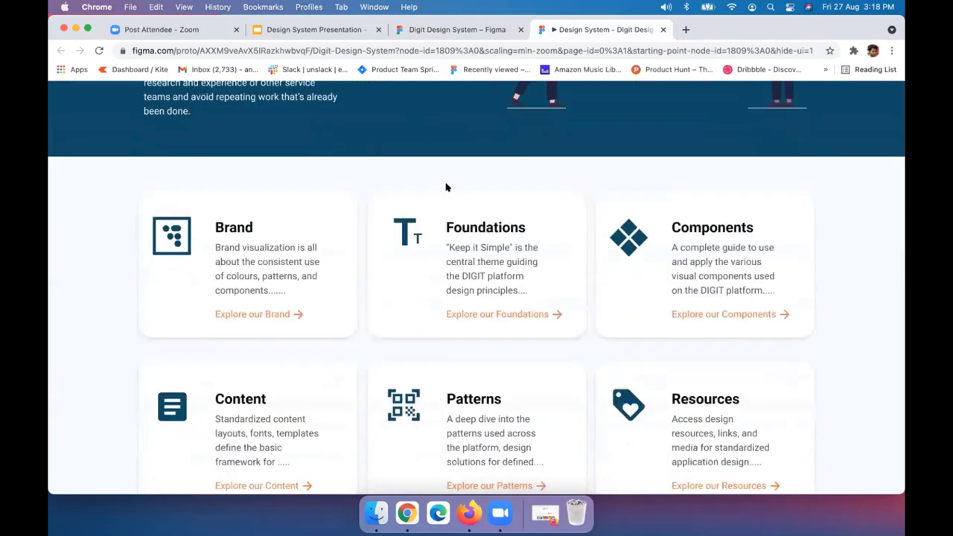
pyautogui.scroll(-2, 446, 187)
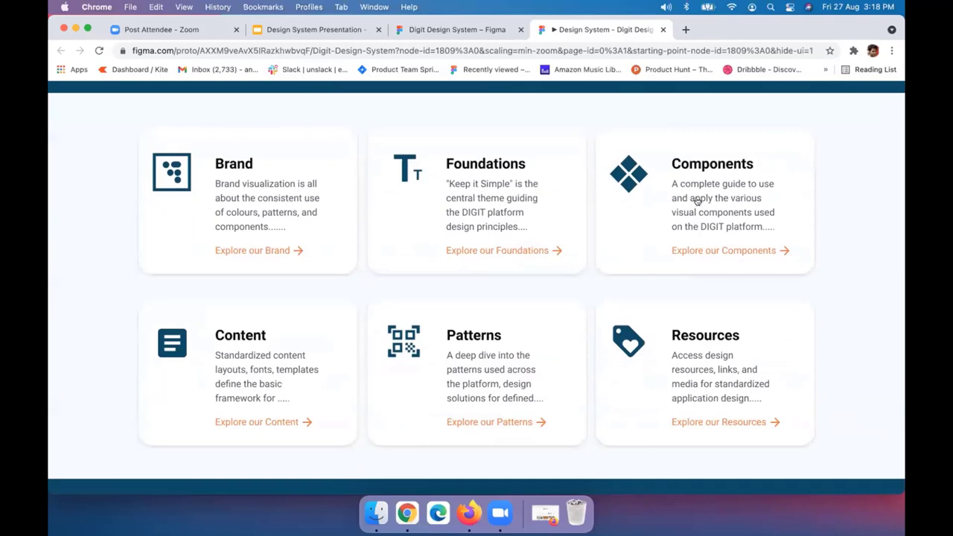
pyautogui.click(501, 185)
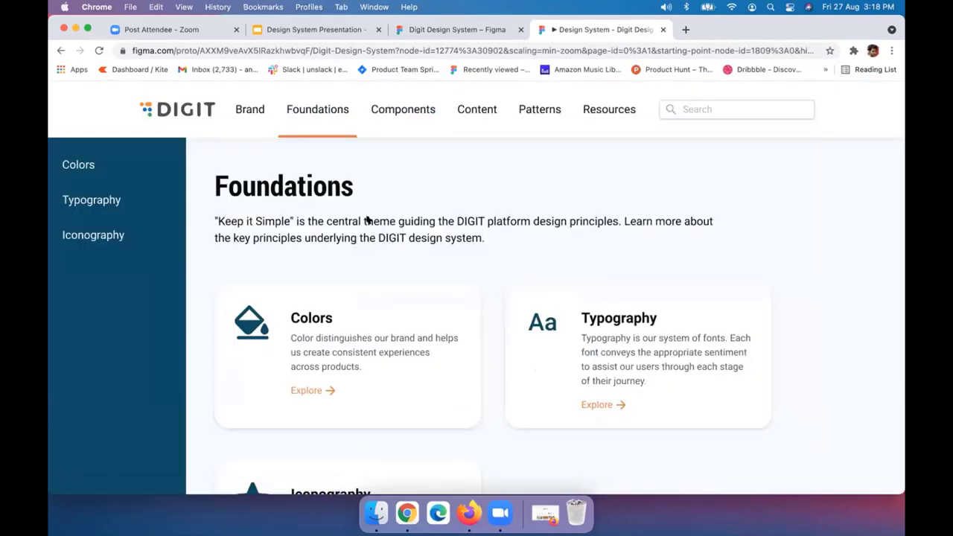
# - Open the Typography page and review its overview, guidelines and the mobile and desktop text styles
pyautogui.scroll(-1, 358, 209)
pyautogui.click(351, 201)
pyautogui.scroll(-2, 432, 216)
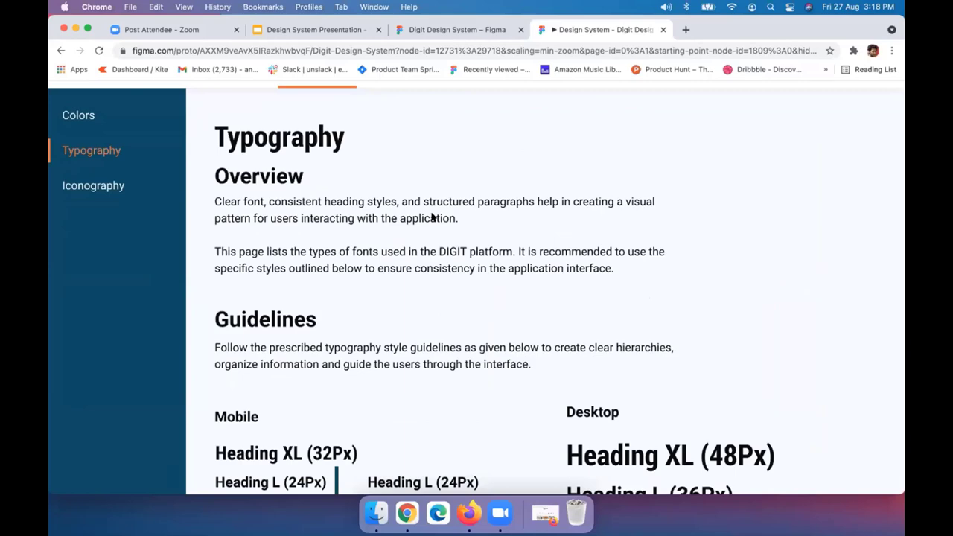
pyautogui.scroll(-2, 432, 216)
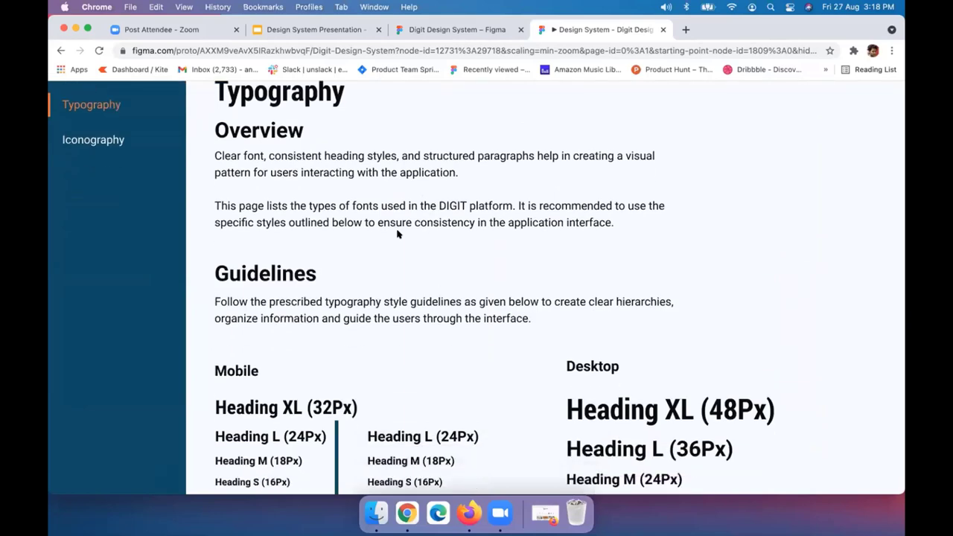
pyautogui.scroll(-3, 396, 233)
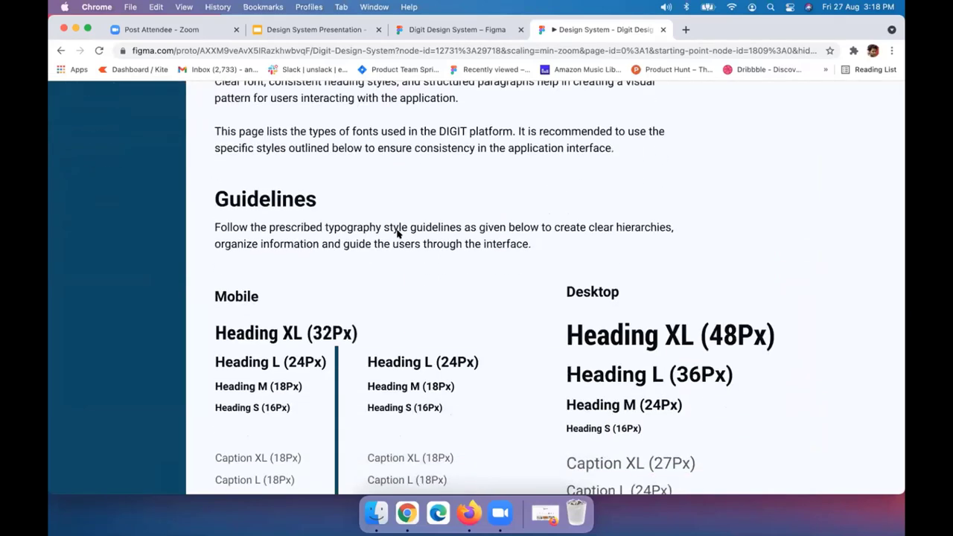
pyautogui.scroll(-3, 397, 233)
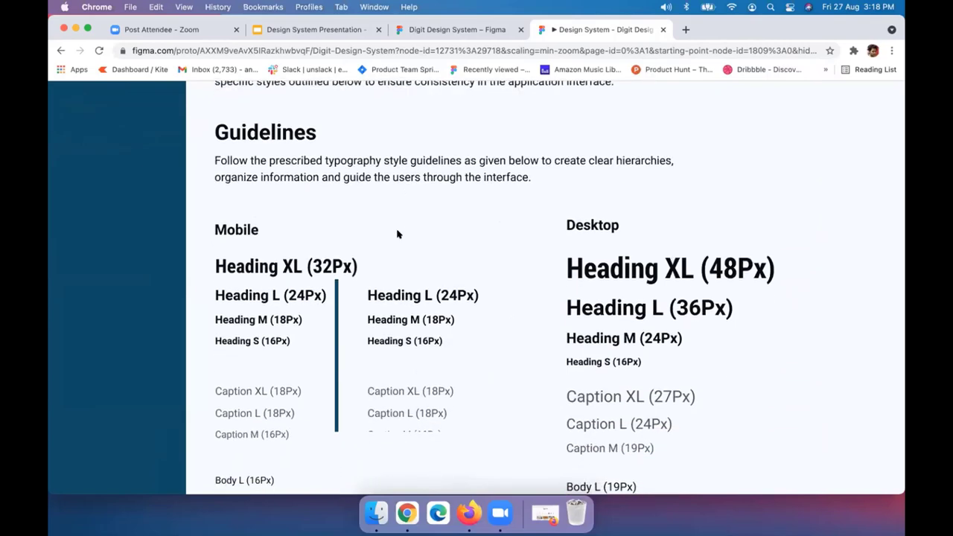
pyautogui.scroll(-5, 397, 234)
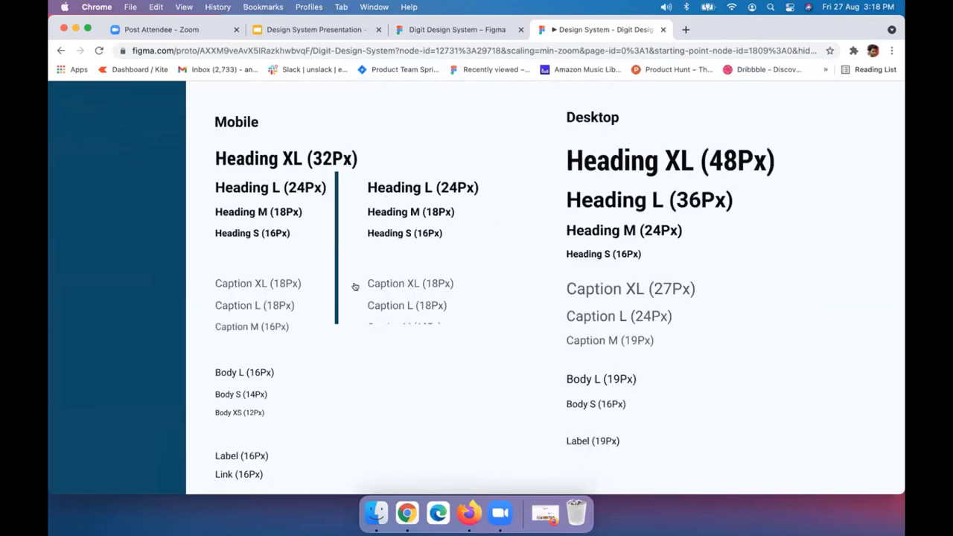
pyautogui.scroll(-1, 353, 283)
# - Return to Foundations, open the Colors page and review its contrast guidance and the DIGIT colour palette
pyautogui.press('Left')
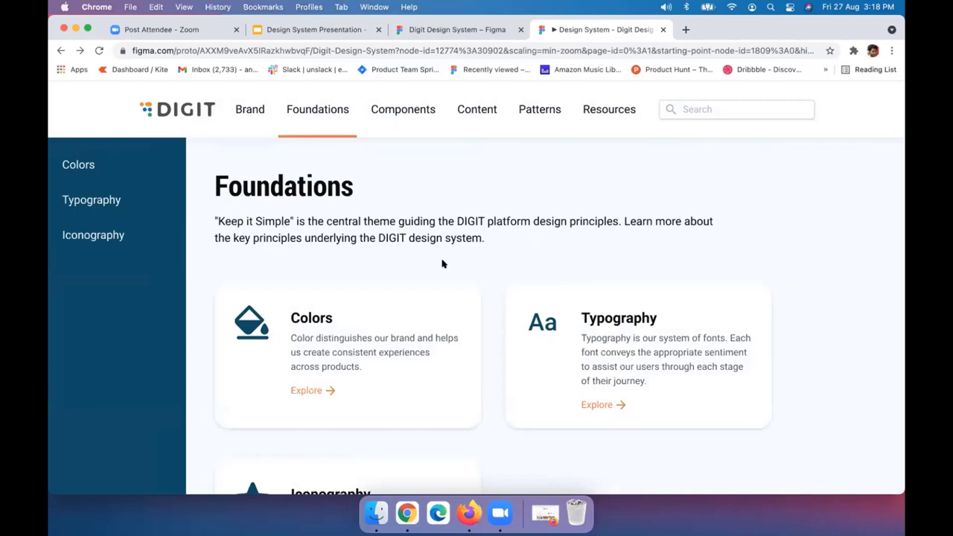
pyautogui.press('Right')
pyautogui.scroll(-10, 442, 263)
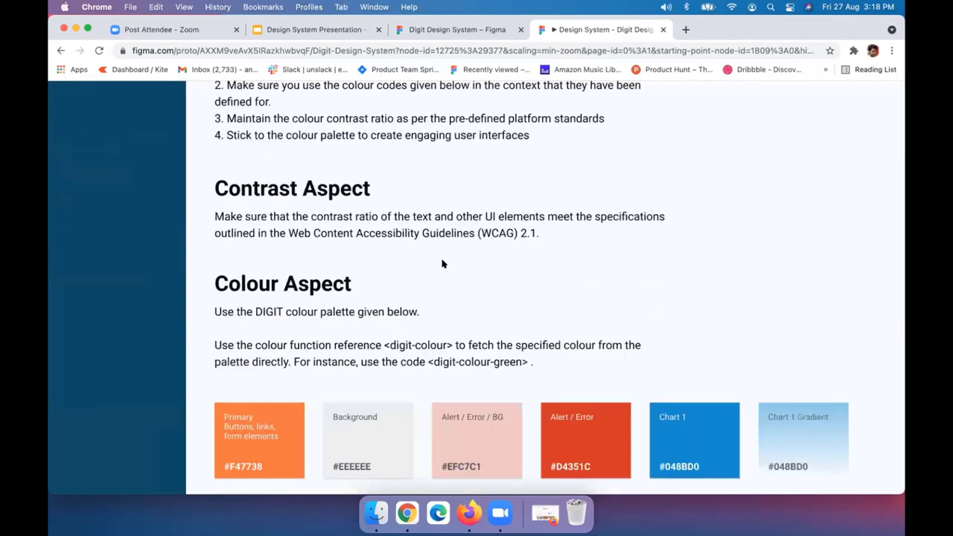
pyautogui.scroll(-12, 442, 264)
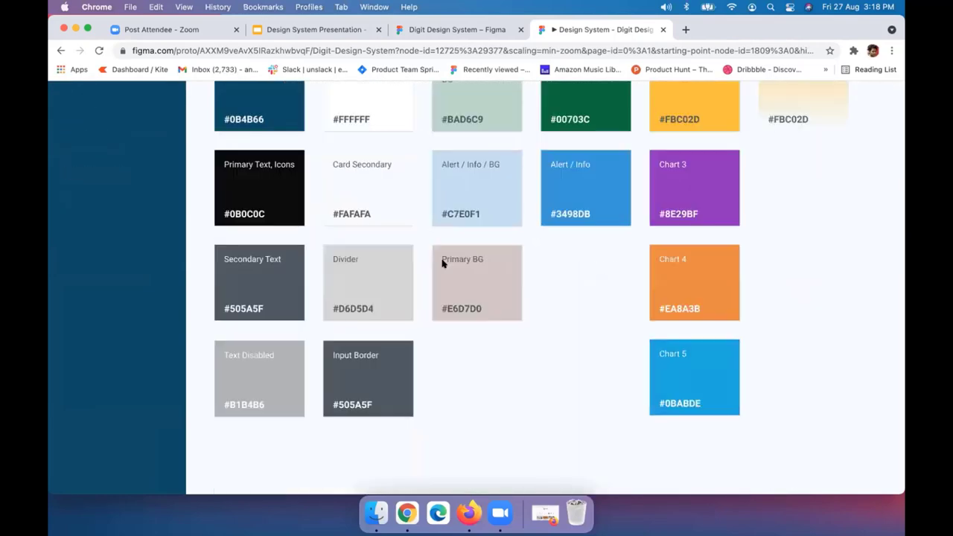
pyautogui.scroll(-1, 442, 263)
pyautogui.scroll(6, 417, 249)
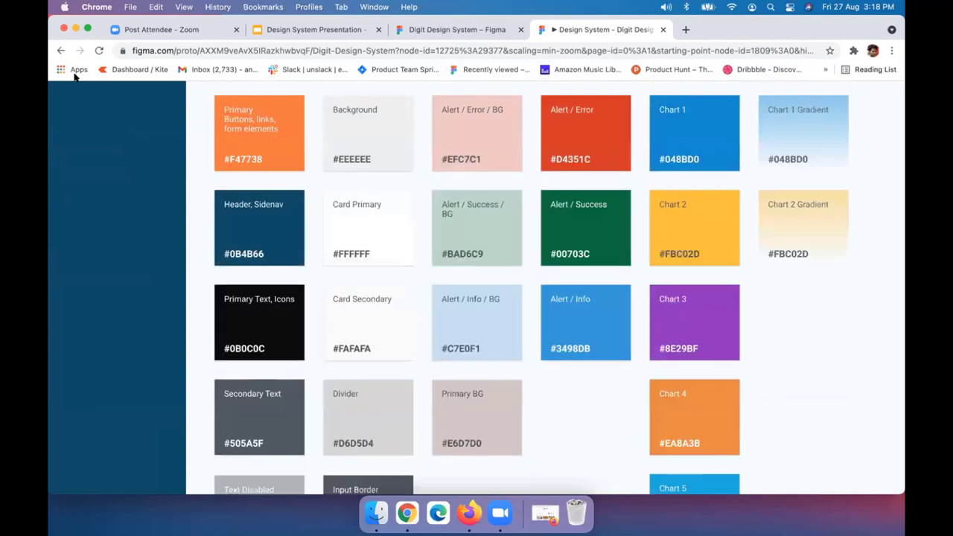
# - Leave the Colors page, open the Components section and look through its component cards
pyautogui.click(61, 50)
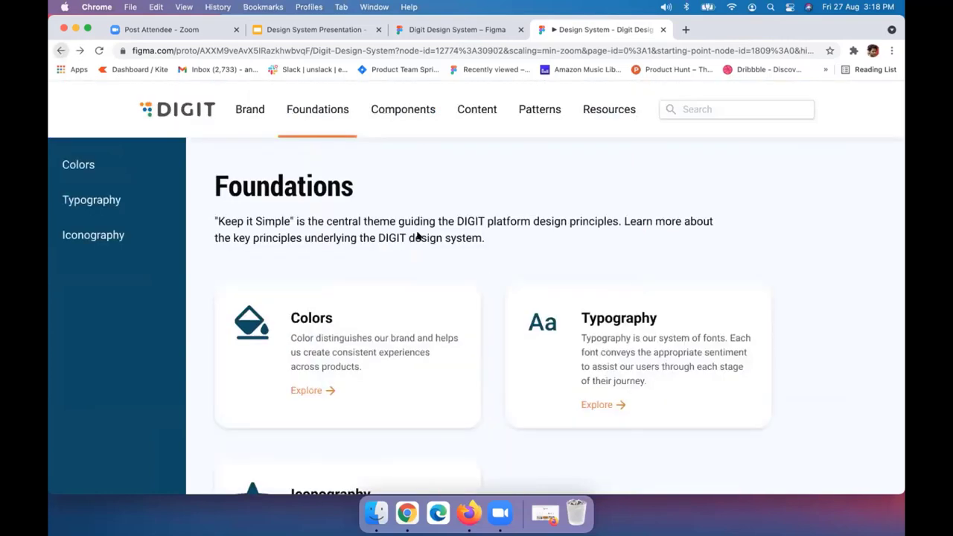
pyautogui.click(417, 237)
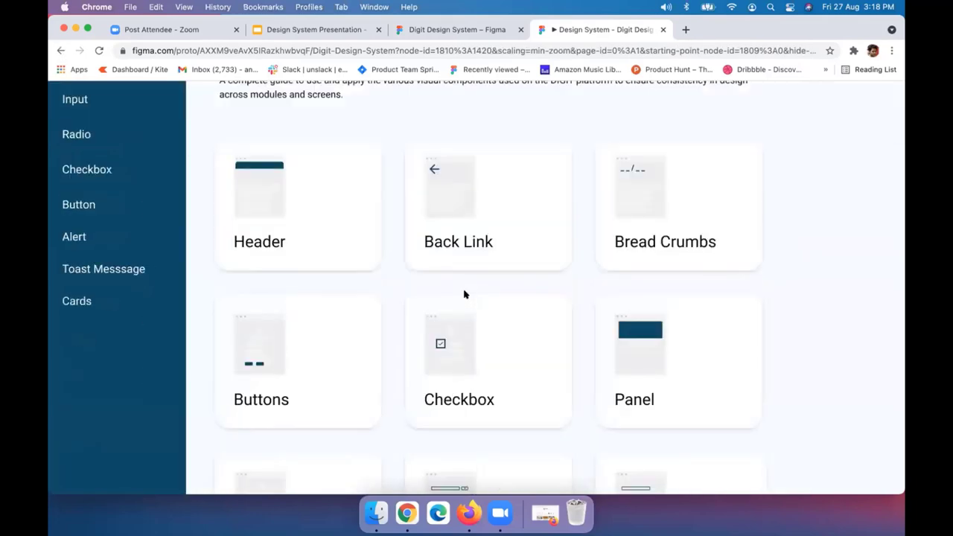
pyautogui.scroll(-3, 463, 294)
pyautogui.scroll(-2, 395, 256)
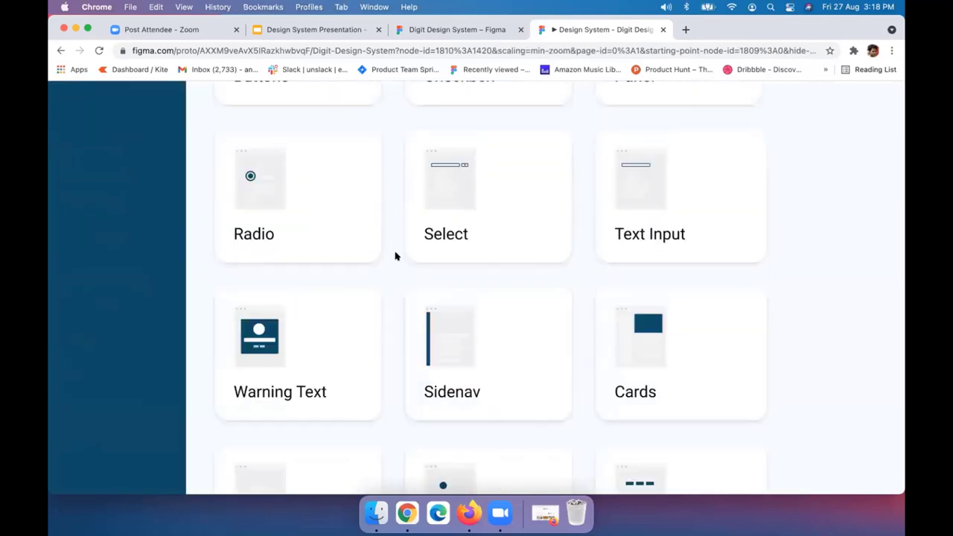
# - Open the Text Input component page and review its application guidelines and the hint text, prefix and suffix, and error message types
pyautogui.press('Right')
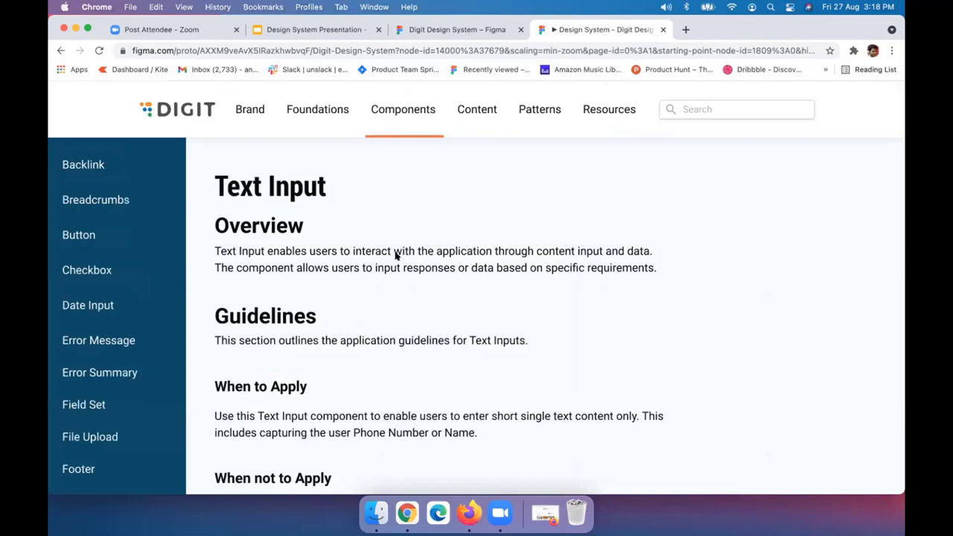
pyautogui.scroll(-5, 396, 255)
pyautogui.scroll(-5, 395, 255)
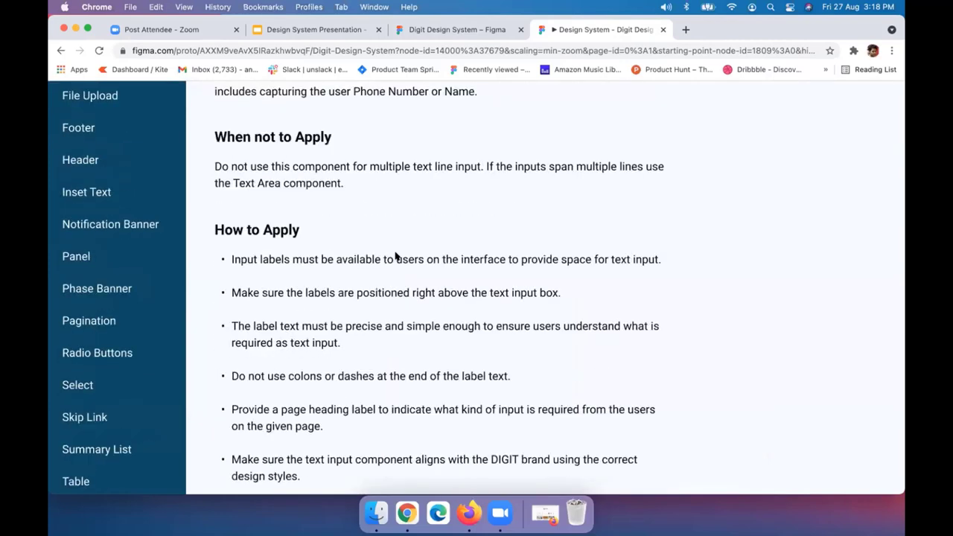
pyautogui.scroll(-5, 396, 268)
pyautogui.scroll(-4, 397, 281)
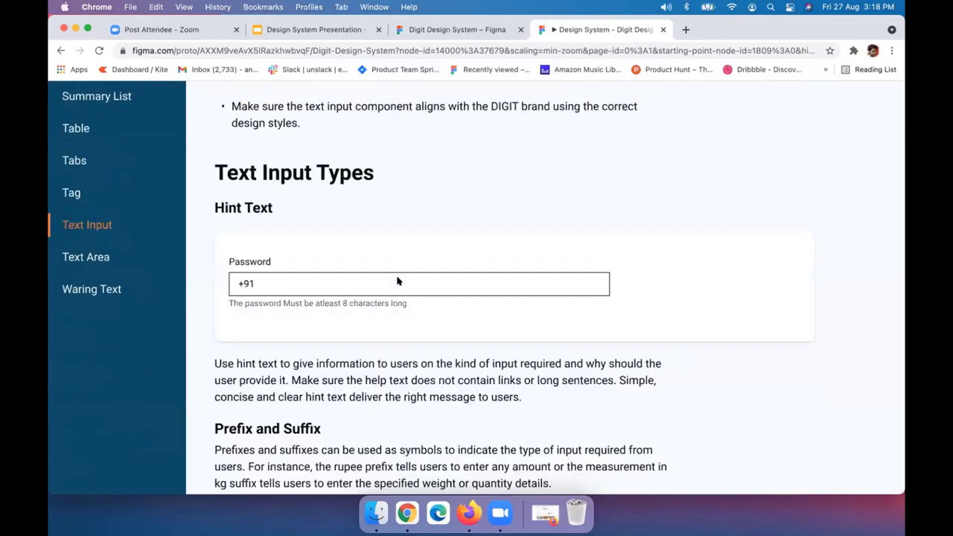
pyautogui.scroll(-4, 398, 280)
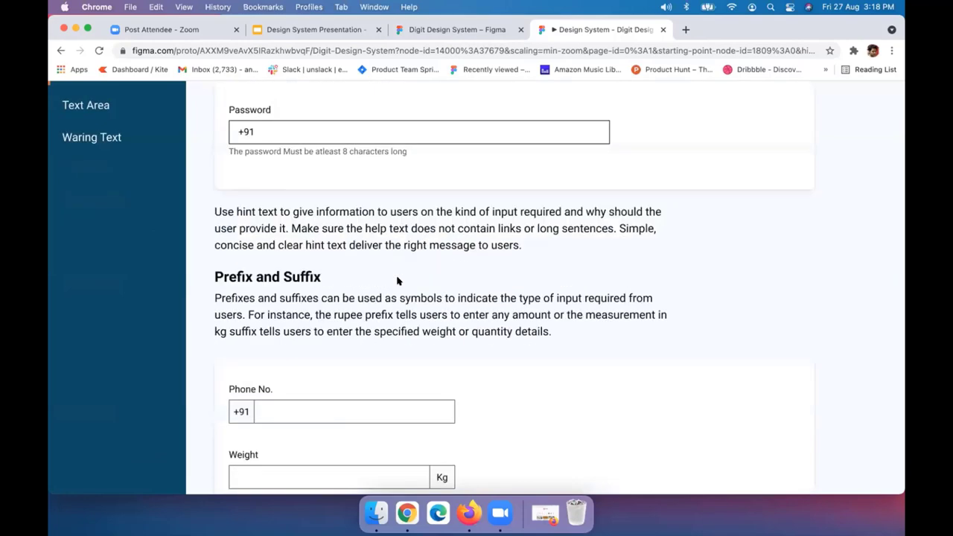
pyautogui.scroll(-4, 397, 281)
pyautogui.scroll(-6, 398, 280)
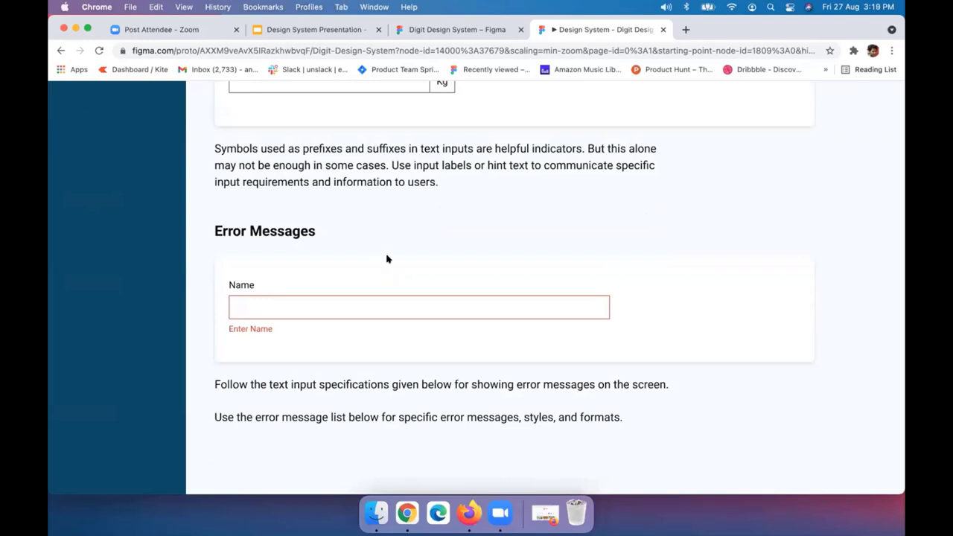
# - Return to the top of the Text Input page, then switch to the Digit Design System file and examine its text field and select inputs
pyautogui.scroll(2, 387, 258)
pyautogui.scroll(10, 386, 258)
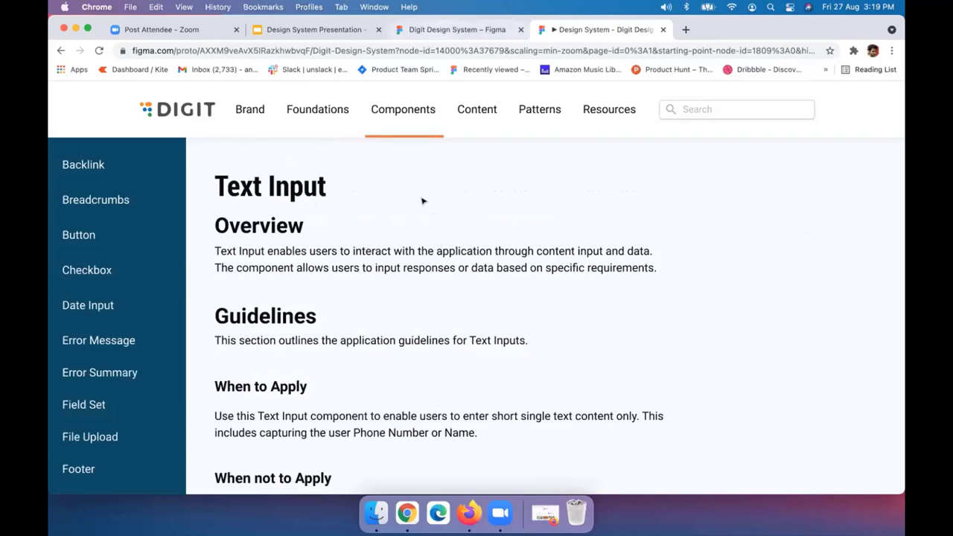
pyautogui.hotkey('ctrl', 'shift', 'Tab')
pyautogui.hscroll(2, 357, 205)
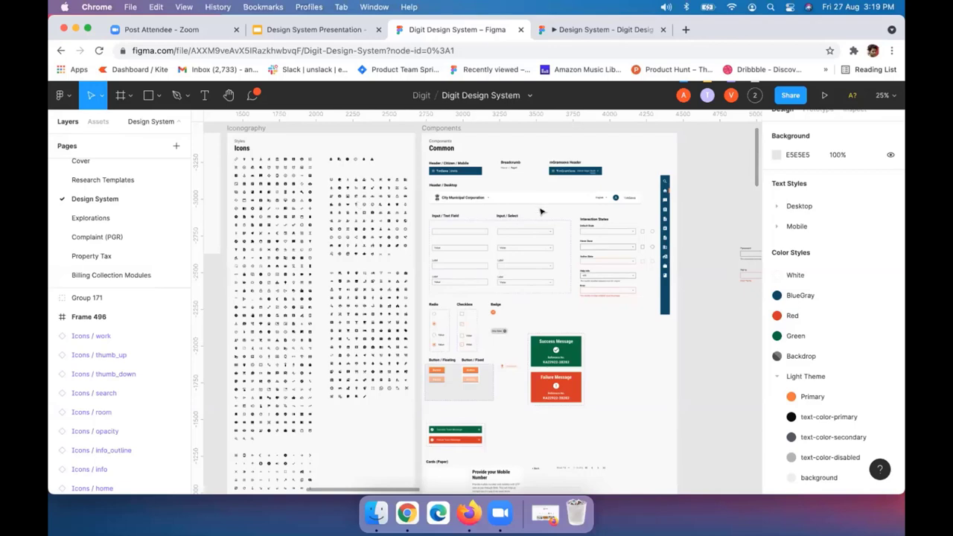
pyautogui.scroll(3, 540, 211)
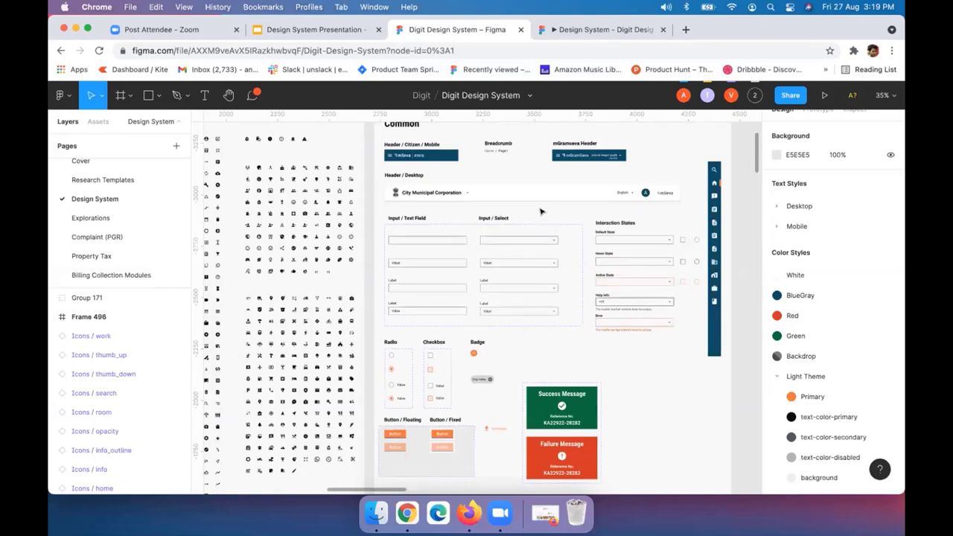
pyautogui.scroll(2, 540, 212)
pyautogui.hscroll(1, 540, 211)
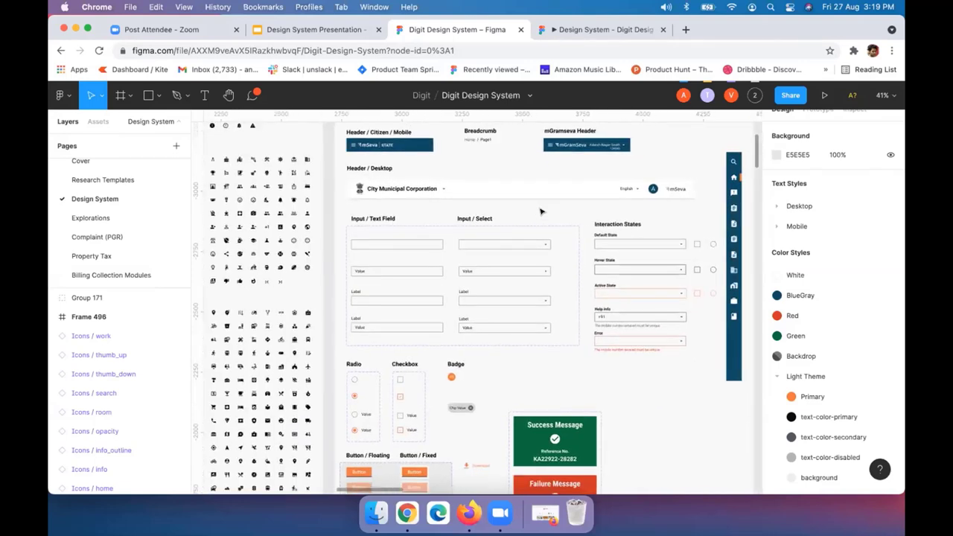
pyautogui.scroll(3, 425, 248)
pyautogui.scroll(3, 275, 257)
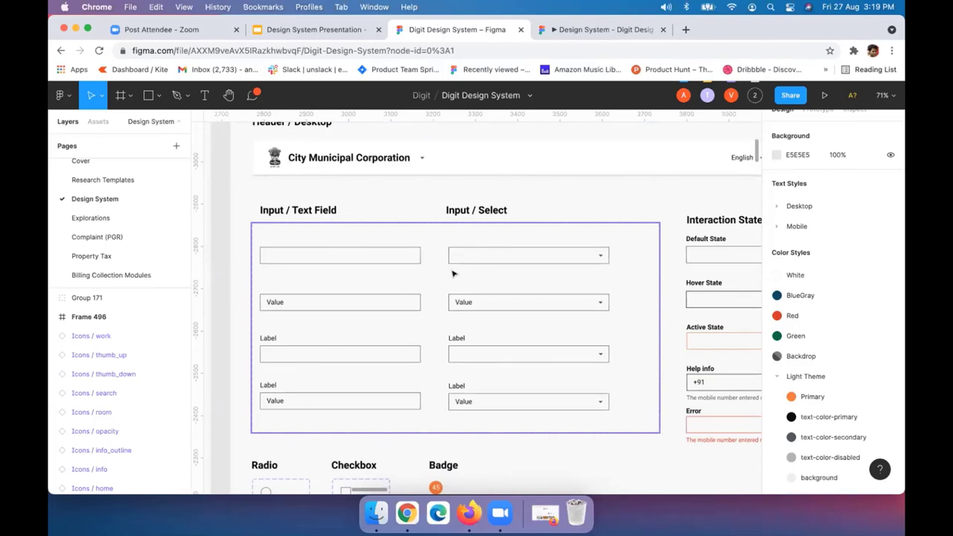
# - Review the Common components, including the headers, interaction states, radio, checkbox, badge, buttons, and success and failure messages
pyautogui.scroll(-3, 452, 274)
pyautogui.scroll(-3, 406, 253)
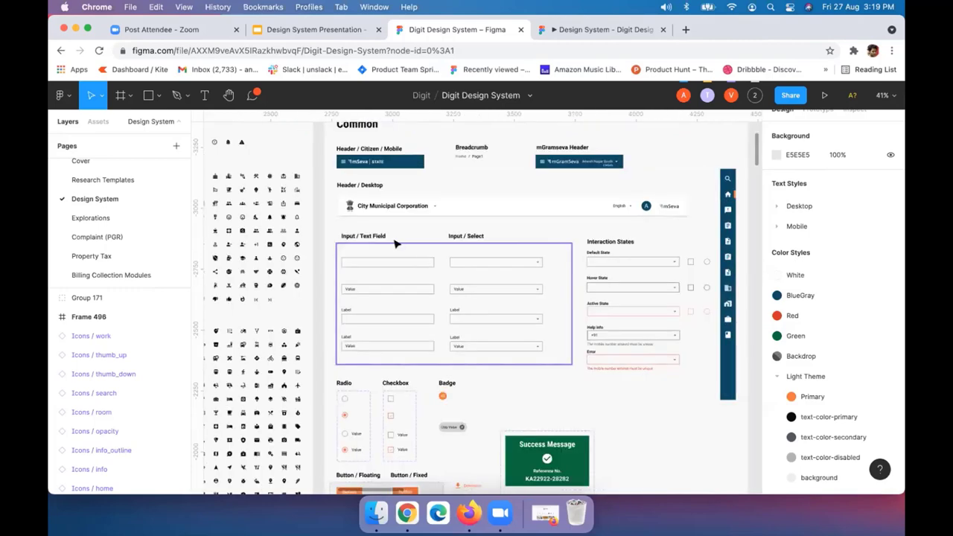
pyautogui.scroll(-2, 431, 244)
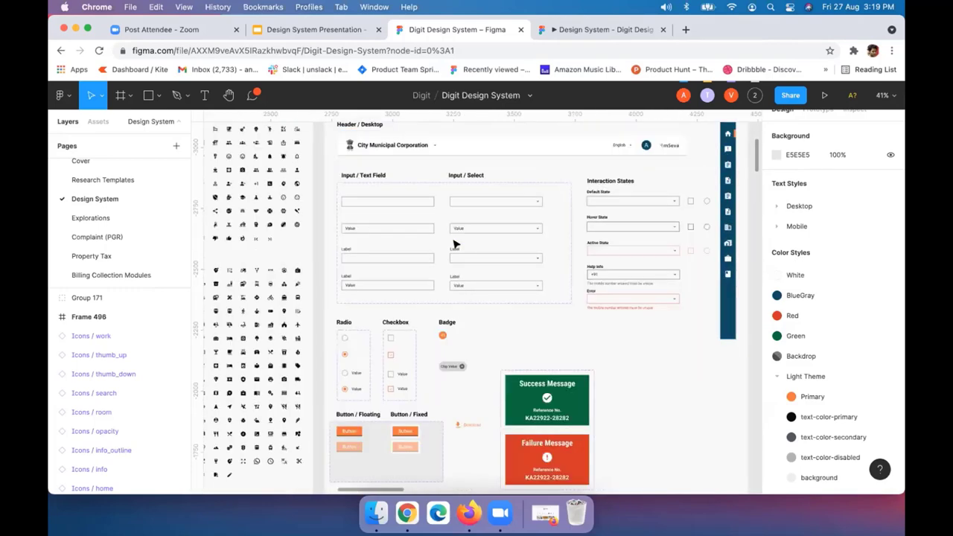
pyautogui.scroll(-2, 455, 244)
pyautogui.scroll(2, 455, 244)
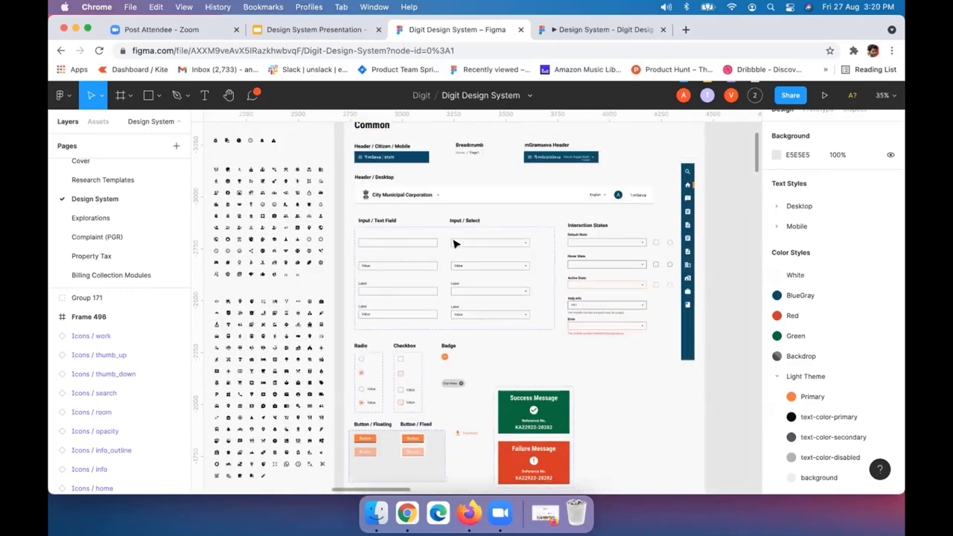
pyautogui.scroll(1, 455, 244)
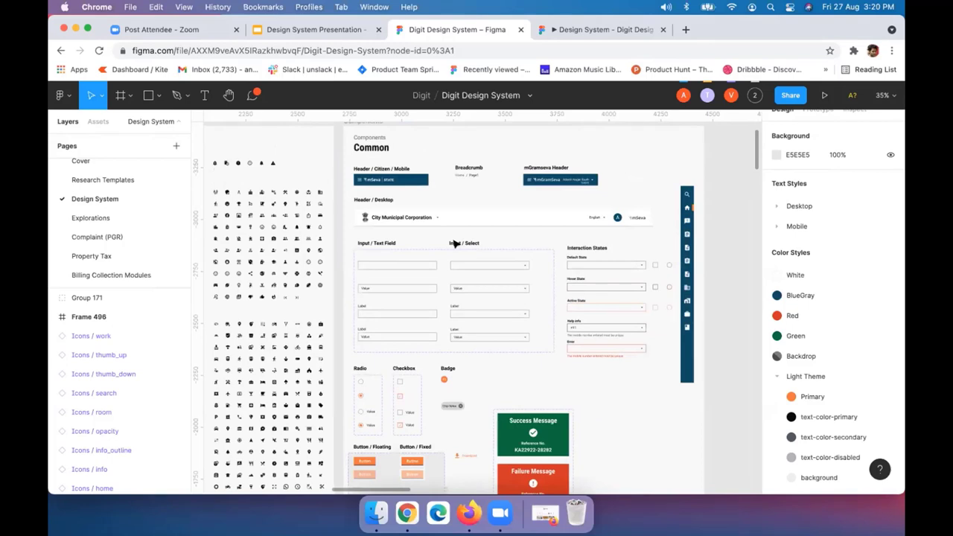
pyautogui.hscroll(-3, 468, 244)
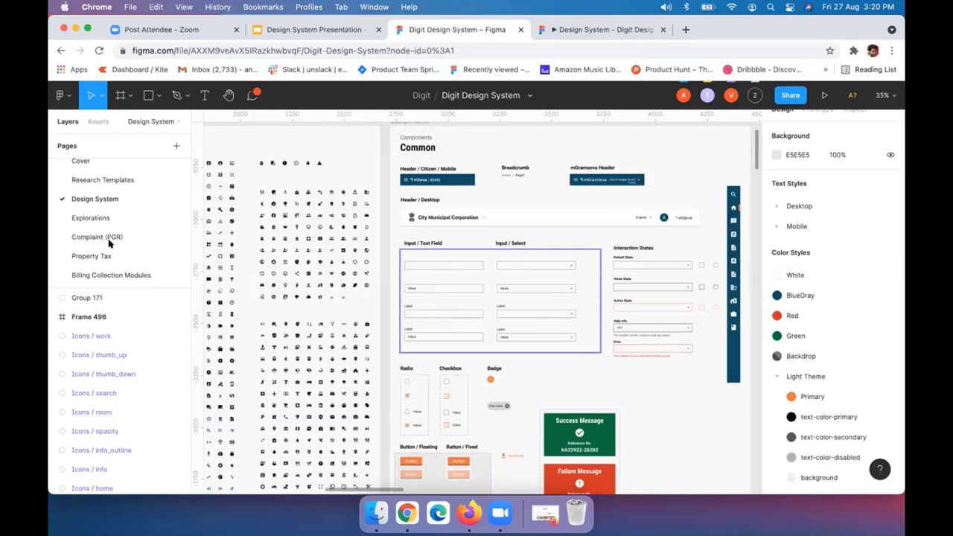
pyautogui.scroll(2, 471, 274)
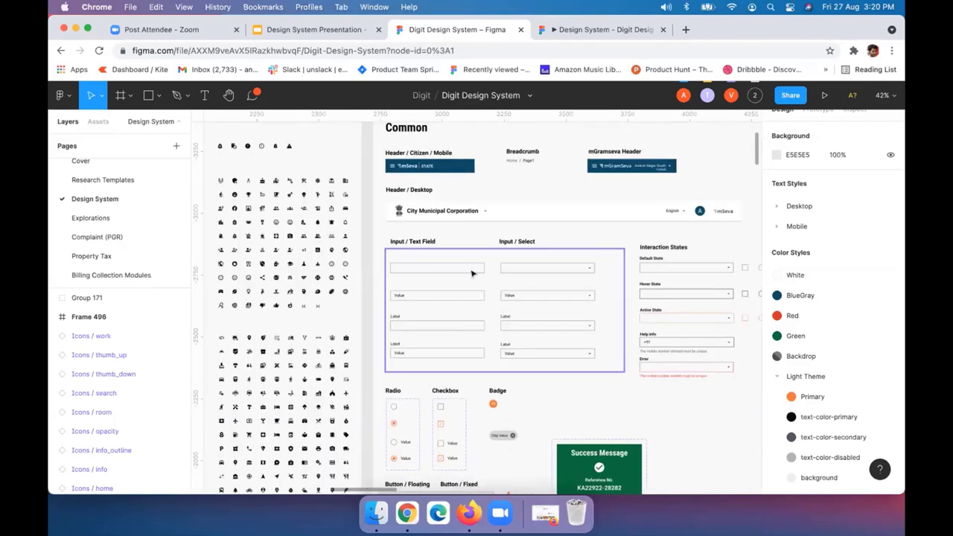
pyautogui.scroll(-3, 471, 273)
pyautogui.hscroll(3, 471, 274)
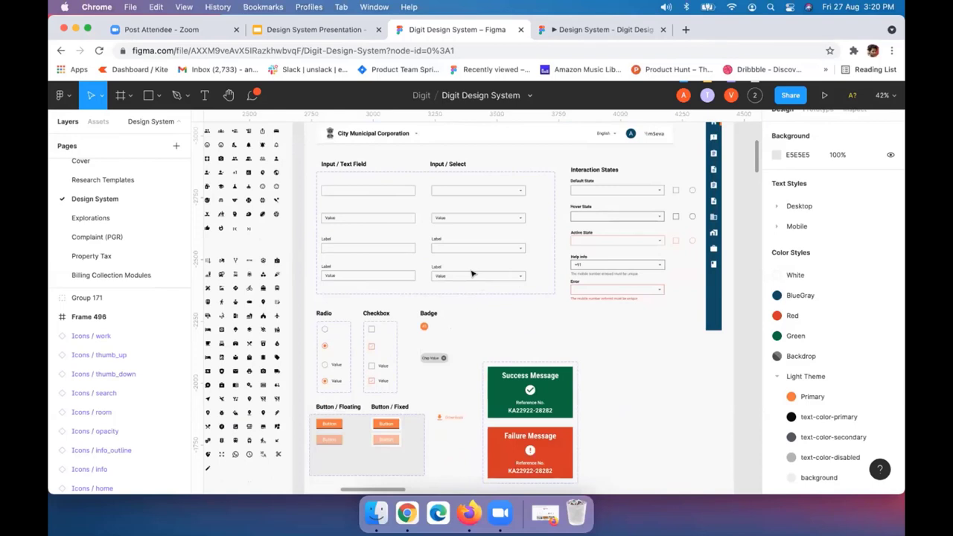
pyautogui.scroll(-1, 442, 274)
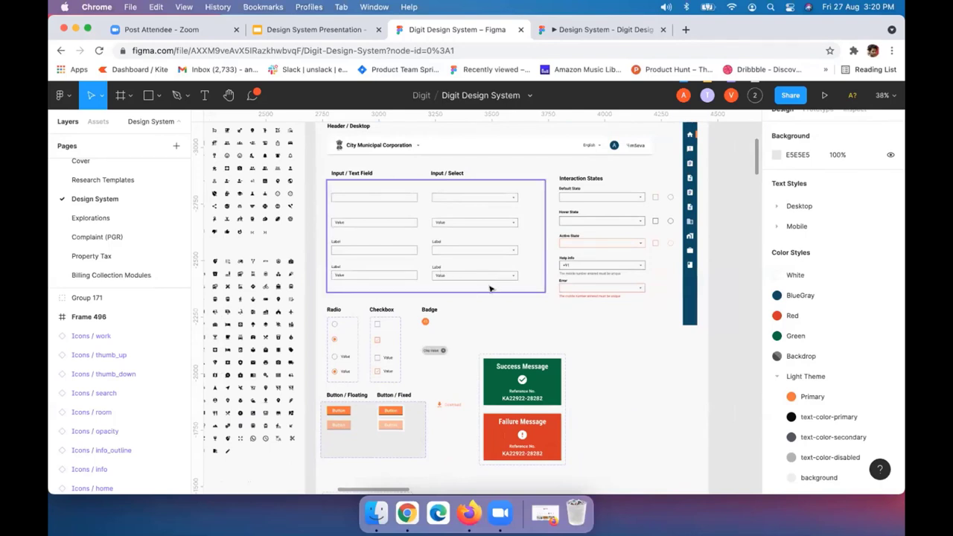
# - Open the Property Tax page and examine the User registration screens in the Citizen Apply Flow
pyautogui.click(91, 218)
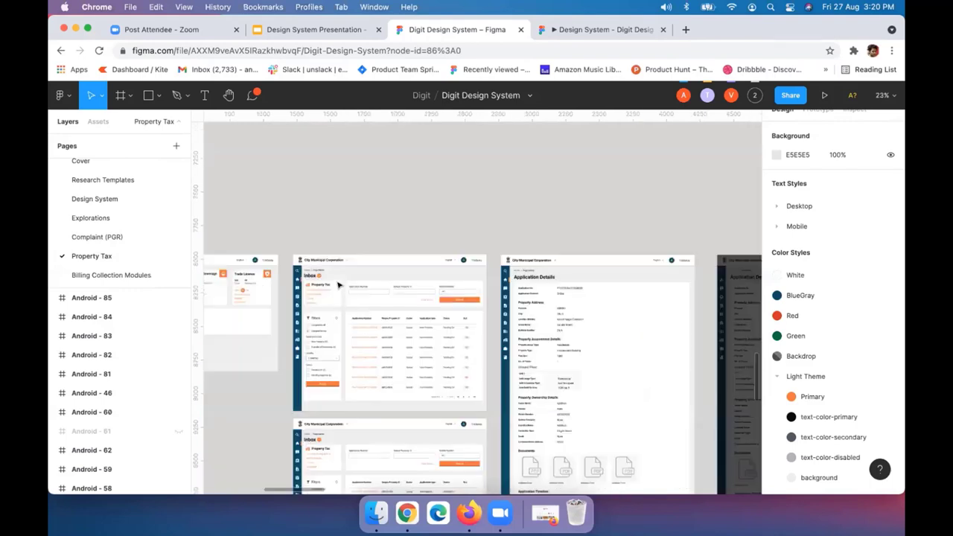
pyautogui.hscroll(-5, 337, 285)
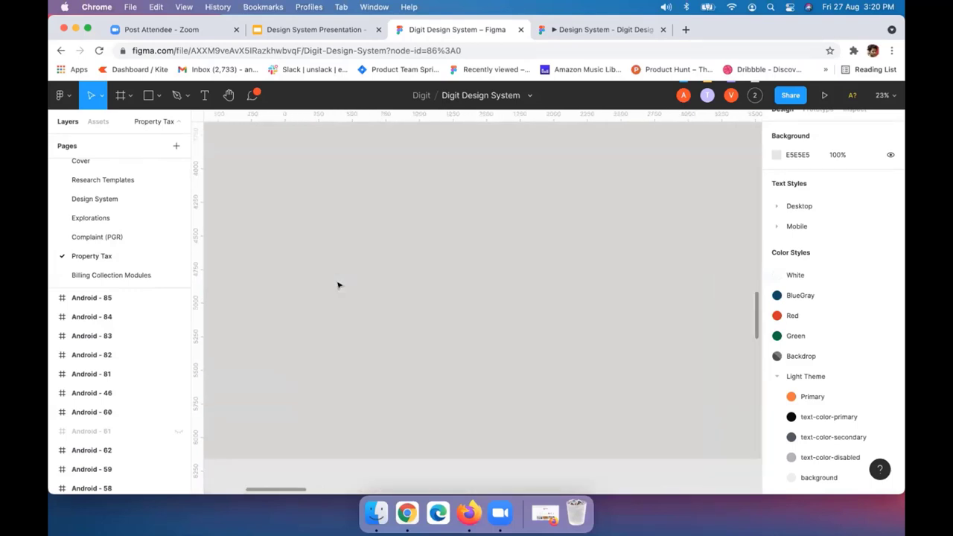
pyautogui.hscroll(-10, 337, 285)
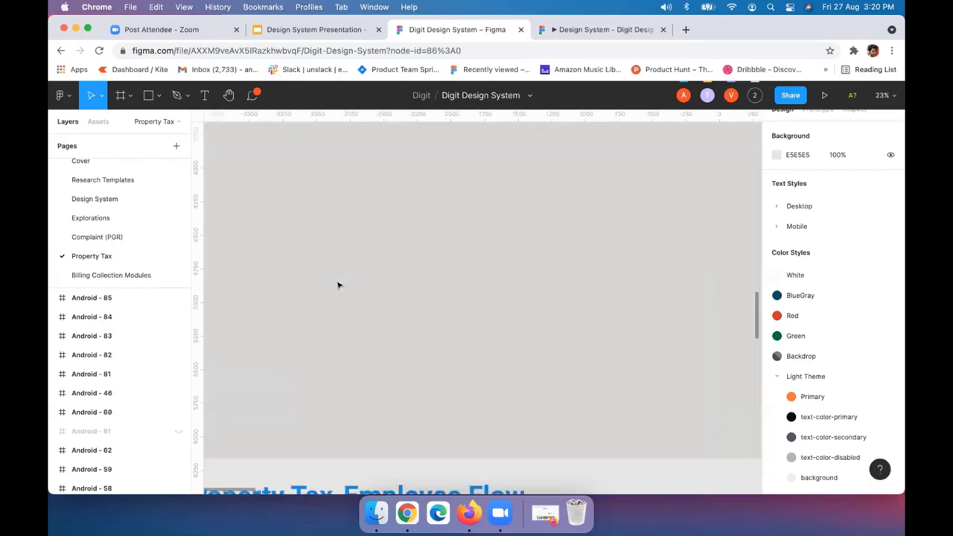
pyautogui.scroll(3, 337, 285)
pyautogui.scroll(-5, 337, 285)
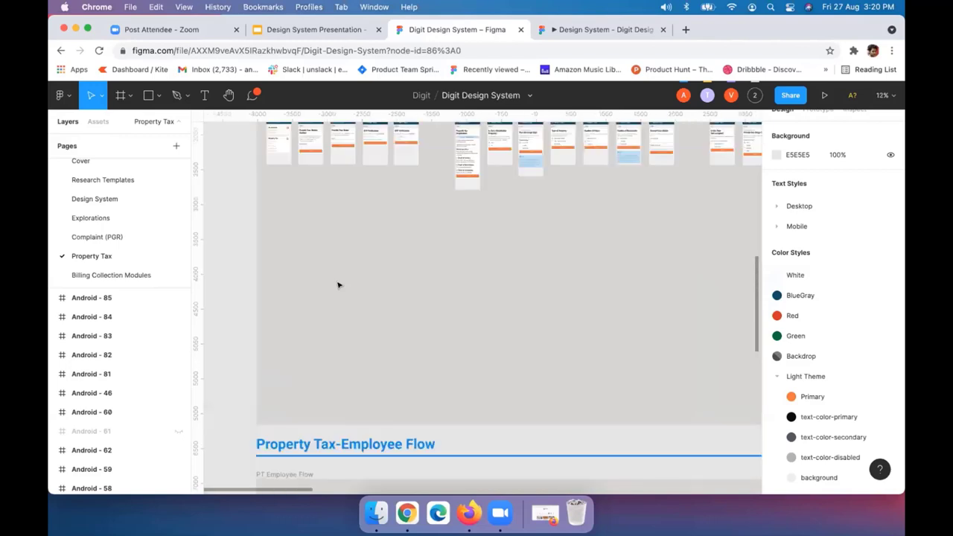
pyautogui.scroll(5, 337, 285)
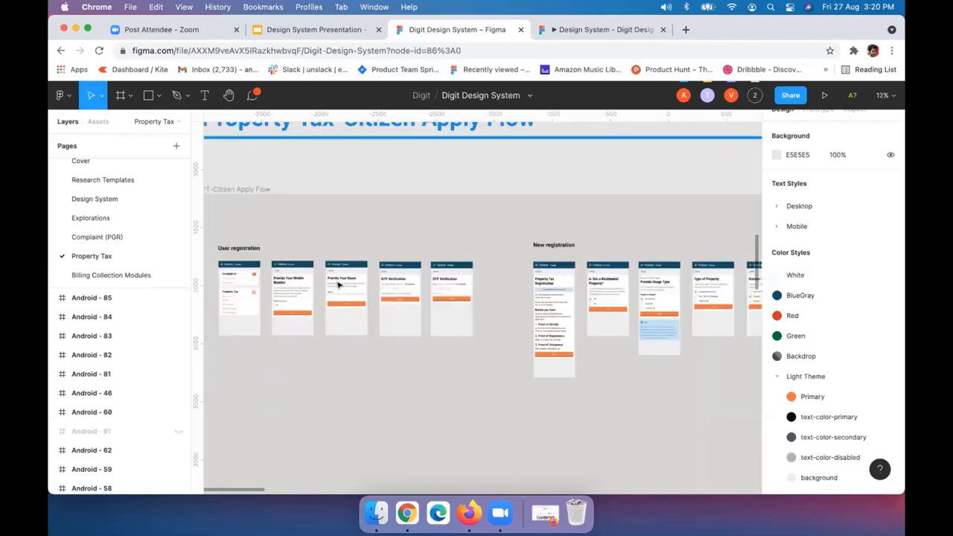
pyautogui.scroll(5, 337, 285)
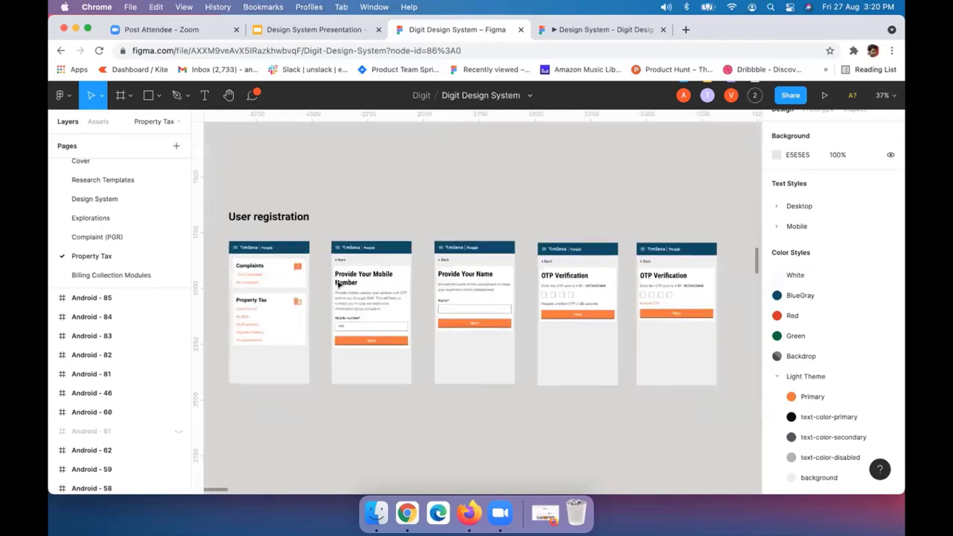
pyautogui.scroll(3, 337, 285)
pyautogui.hscroll(5, 337, 285)
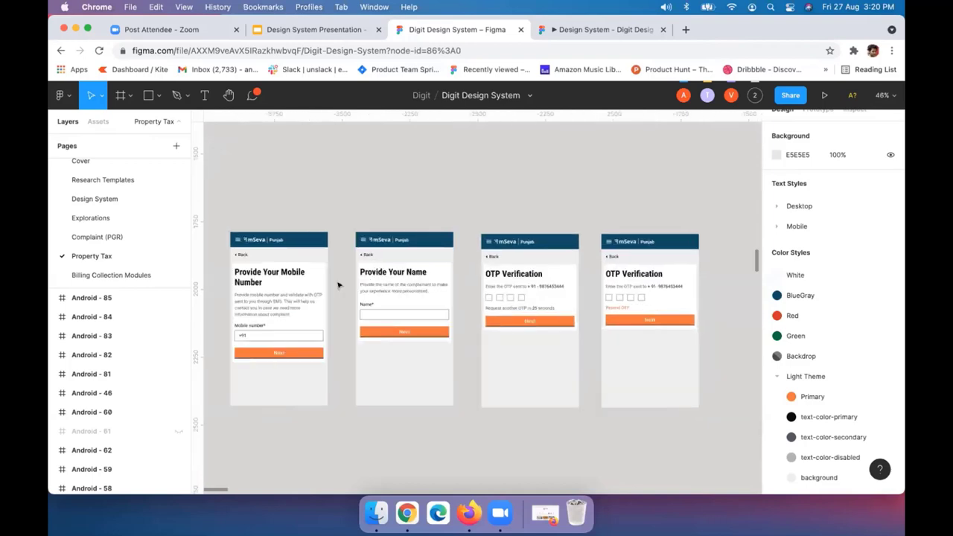
# - Examine the New registration screens for residential property, usage type and type of property, including their radio options and info card
pyautogui.hscroll(10, 337, 285)
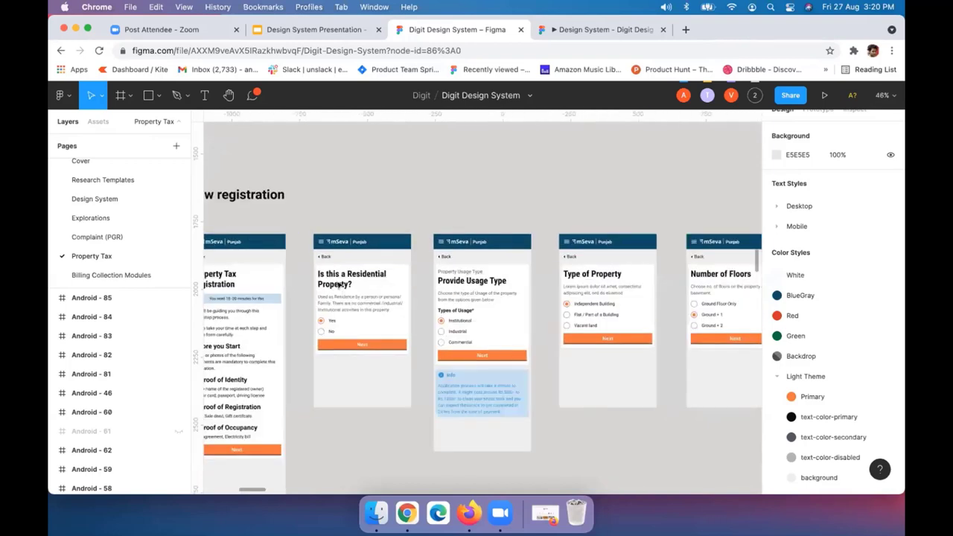
pyautogui.hscroll(5, 339, 285)
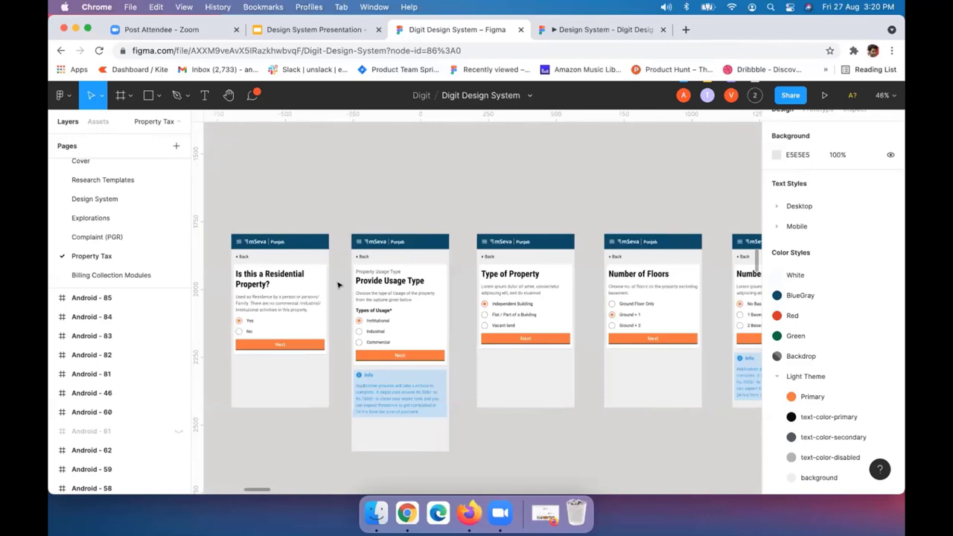
pyautogui.keyDown('ctrl'); pyautogui.scroll(-3, 337, 285); pyautogui.keyUp('ctrl')
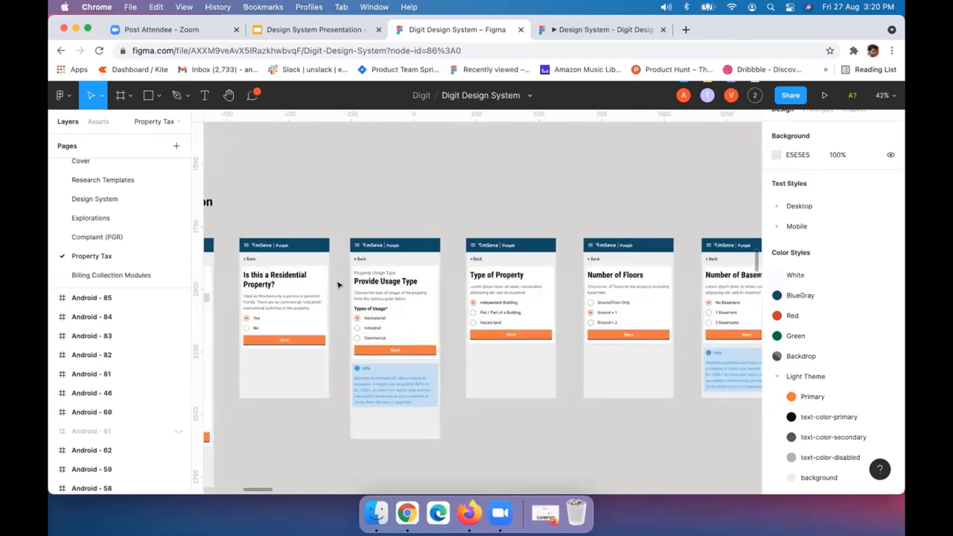
pyautogui.keyDown('ctrl'); pyautogui.scroll(3, 337, 285); pyautogui.keyUp('ctrl')
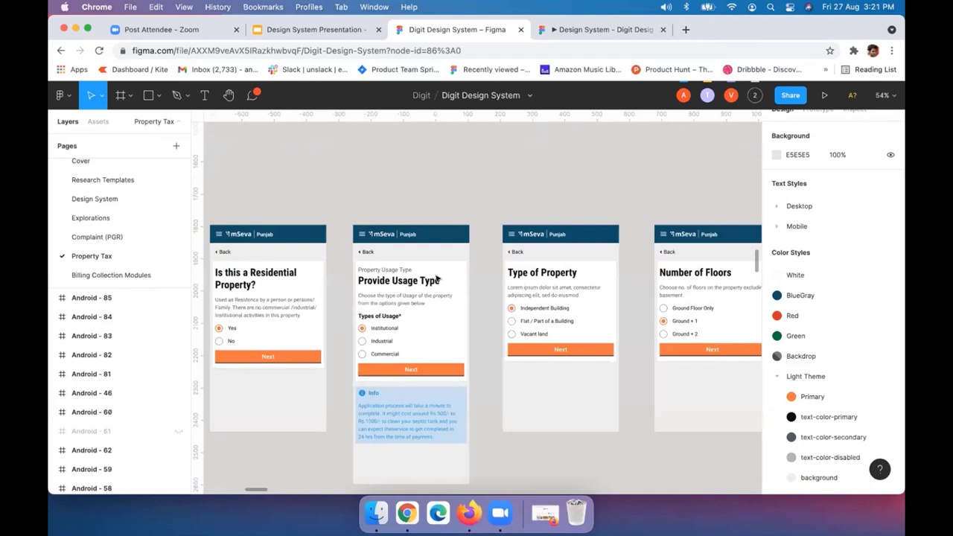
pyautogui.scroll(-2, 437, 278)
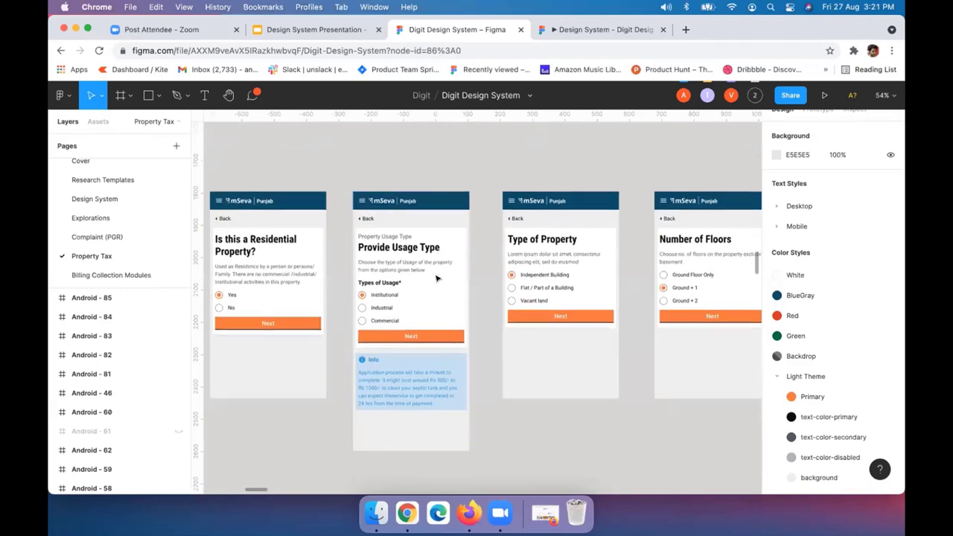
pyautogui.scroll(3, 437, 278)
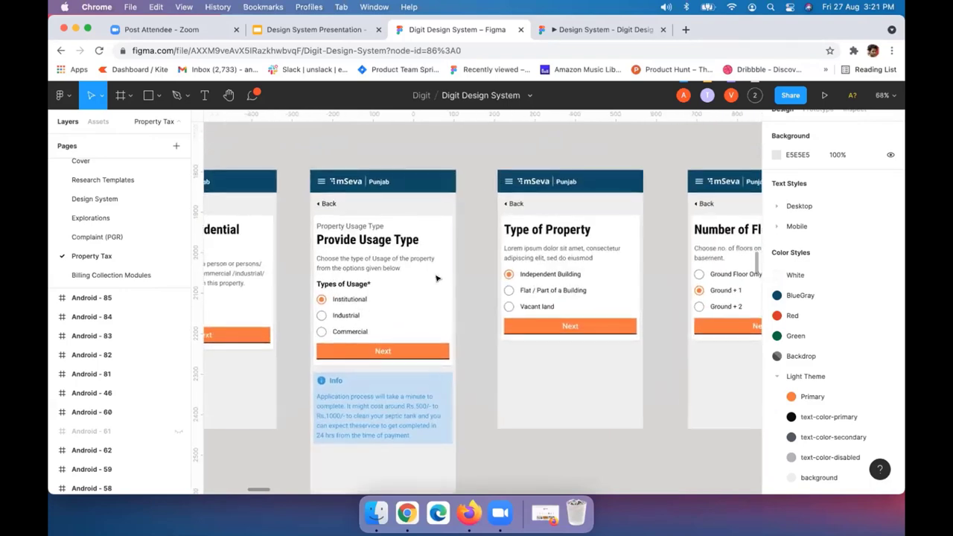
pyautogui.scroll(2, 437, 277)
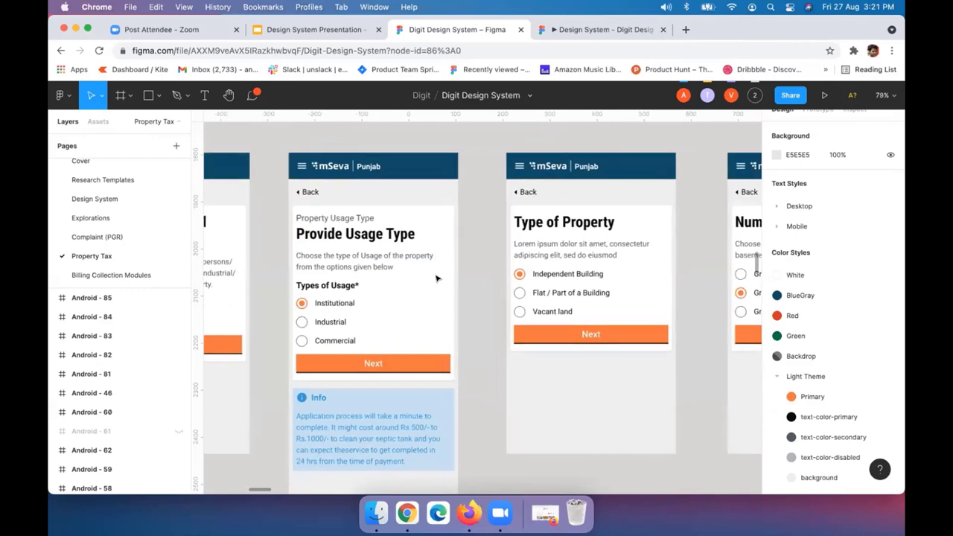
pyautogui.hscroll(4, 436, 278)
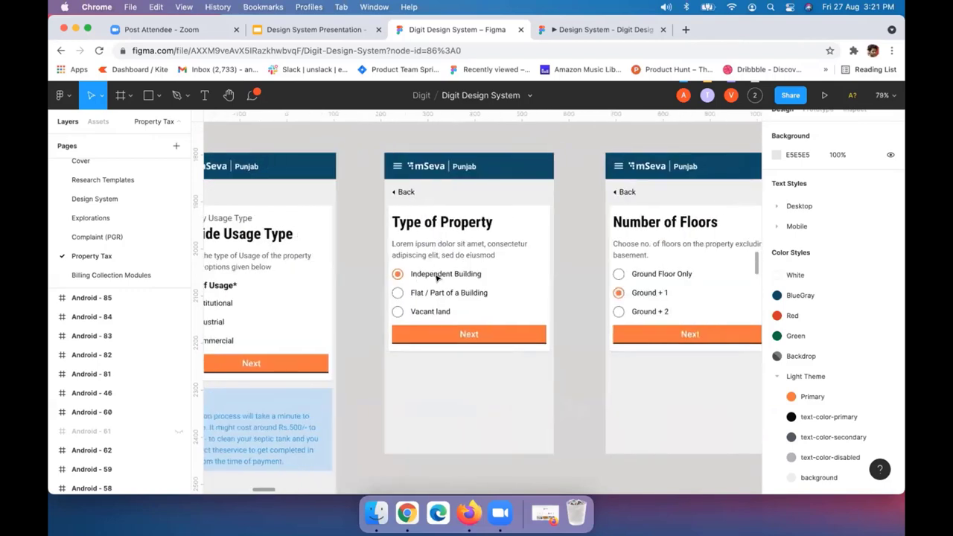
# - Compare the Type of Property, Number of Floors, Number of Basements and Ground Floor details screens for their shared components
pyautogui.hscroll(-3, 437, 278)
pyautogui.hscroll(5, 437, 278)
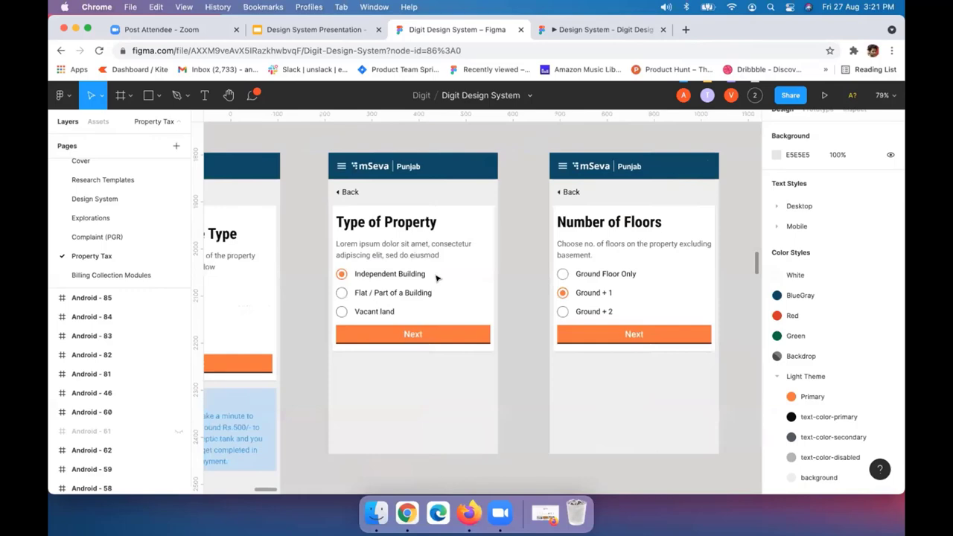
pyautogui.hscroll(2, 436, 277)
pyautogui.hscroll(7, 437, 278)
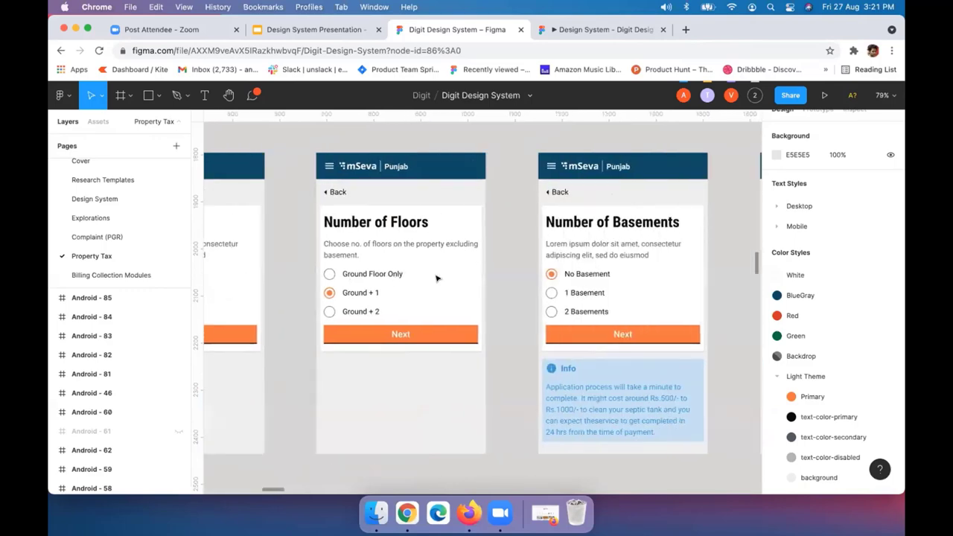
pyautogui.hscroll(4, 437, 277)
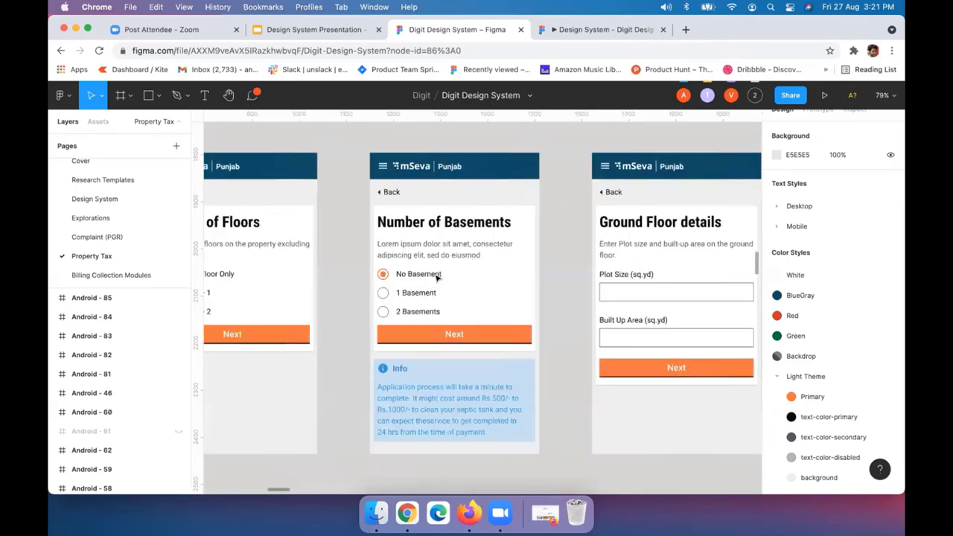
pyautogui.hscroll(-1, 437, 277)
pyautogui.hscroll(-7, 418, 273)
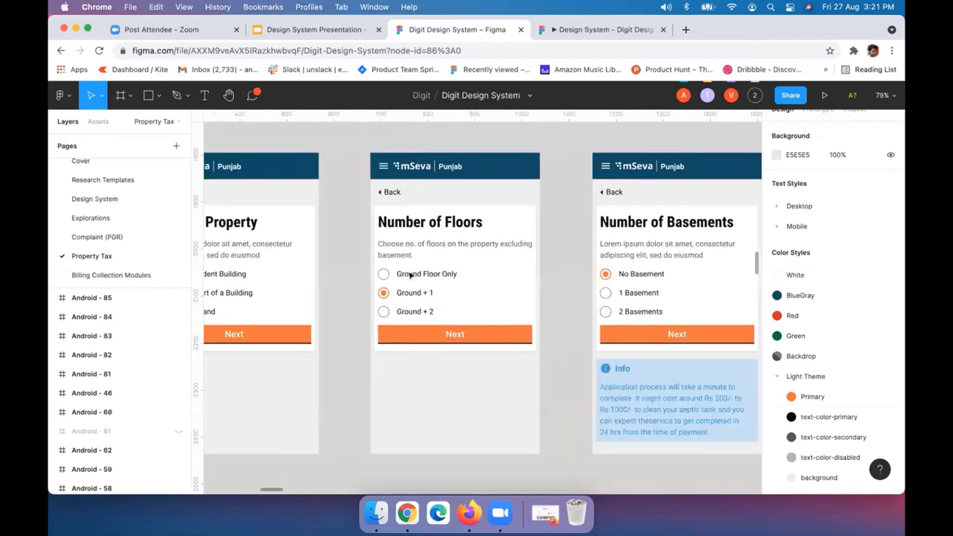
pyautogui.hscroll(-2, 430, 276)
pyautogui.scroll(-3, 409, 276)
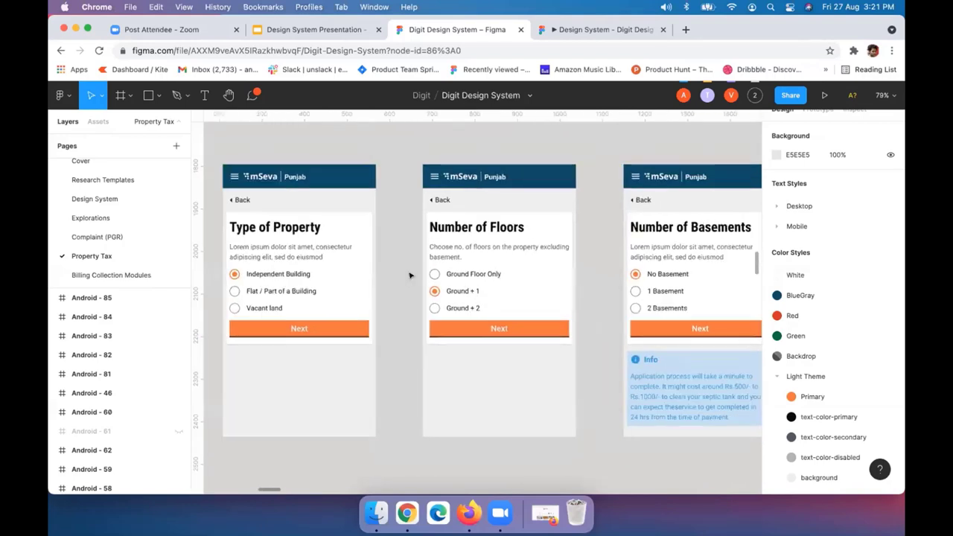
pyautogui.hscroll(2, 409, 276)
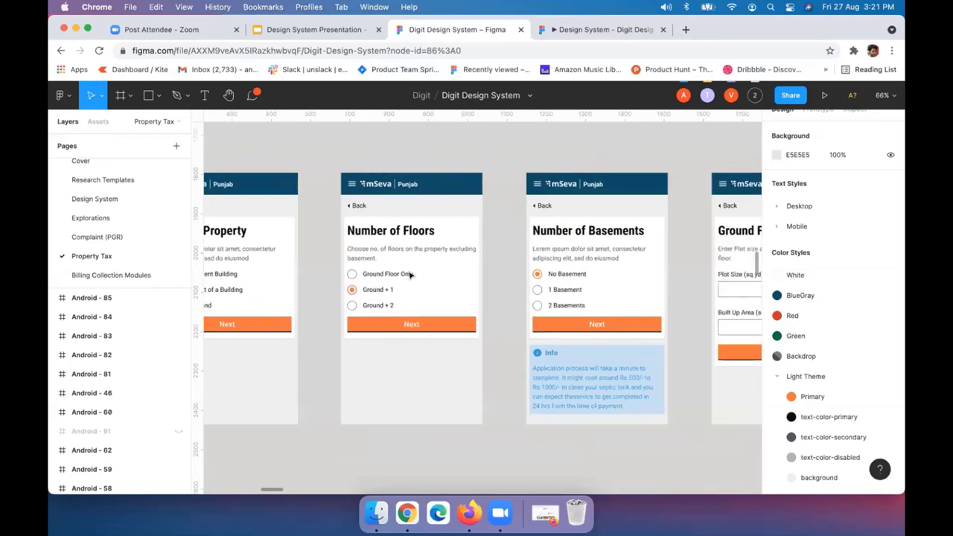
pyautogui.scroll(-2, 413, 276)
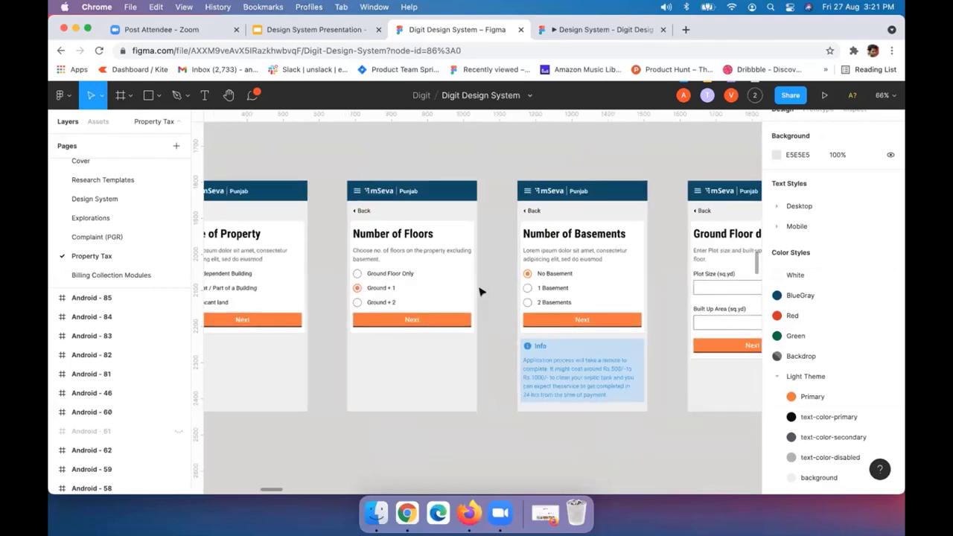
# - Review the radio options, input fields and info cards across the citizen screens between Ground Floor details and Provide Usage Type
pyautogui.scroll(-3, 480, 292)
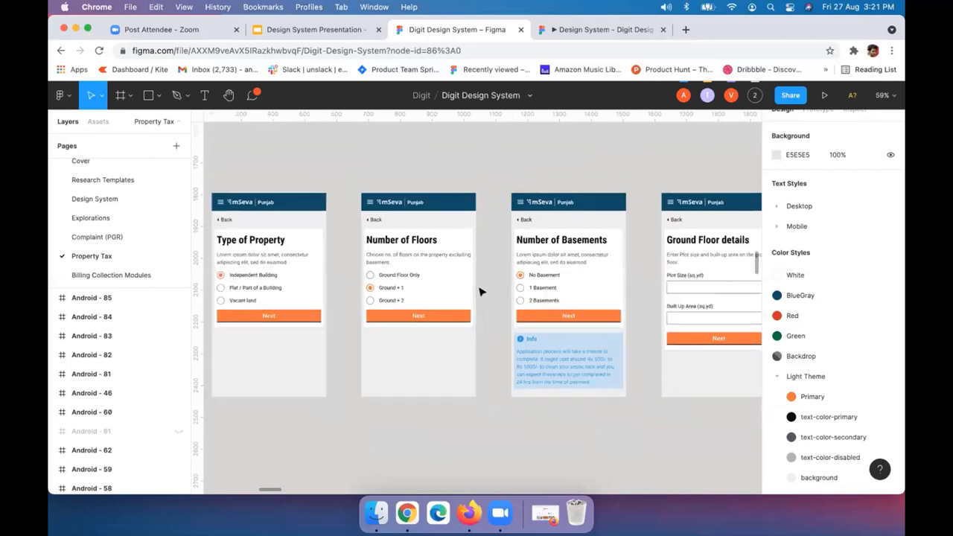
pyautogui.hscroll(3, 480, 291)
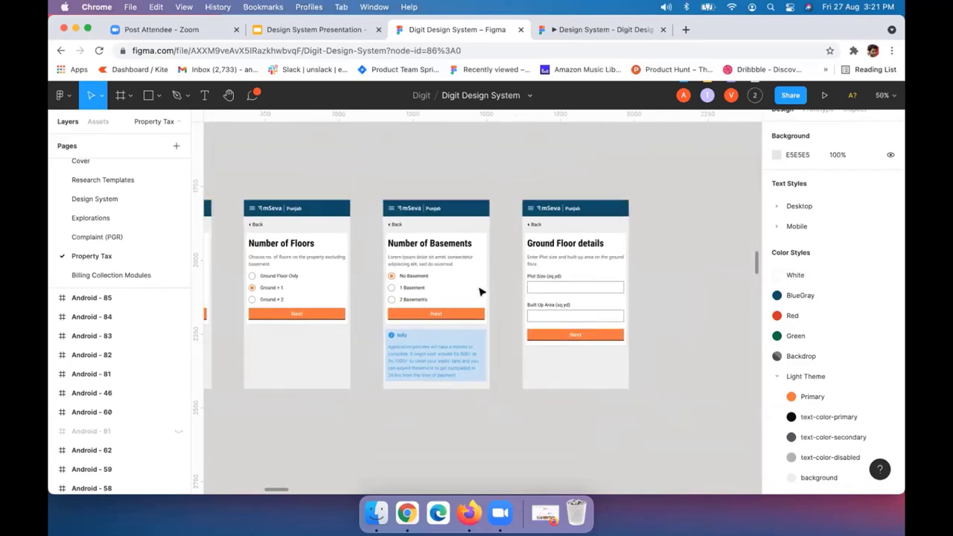
pyautogui.scroll(3, 480, 292)
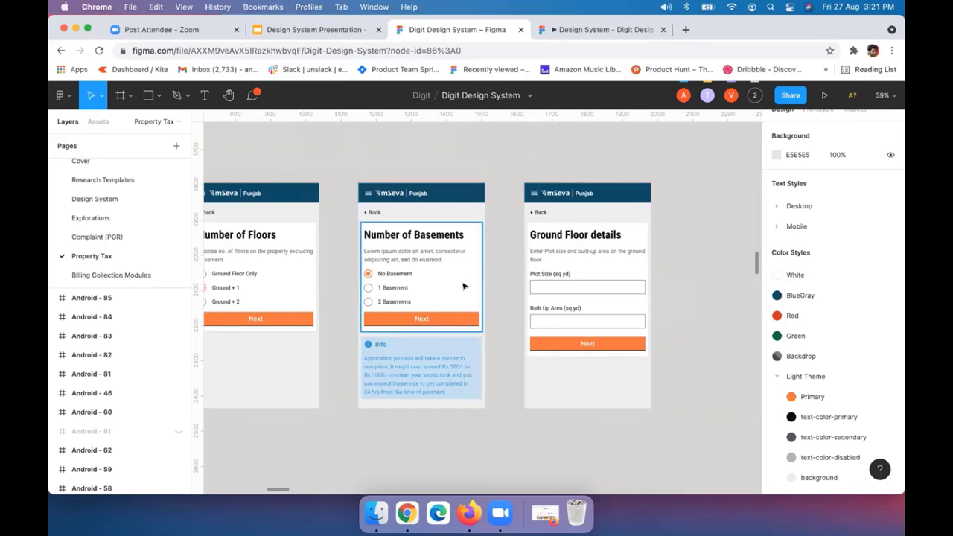
pyautogui.scroll(2, 462, 286)
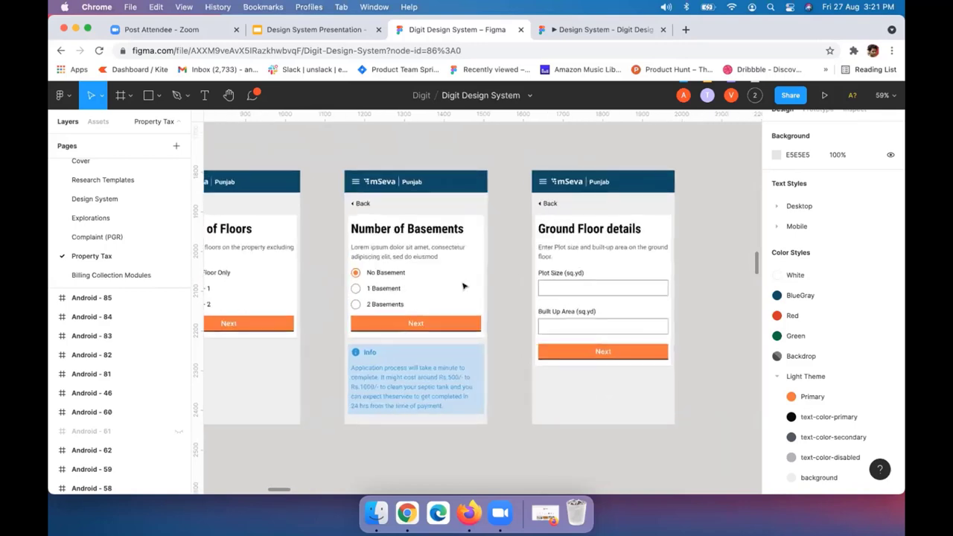
pyautogui.scroll(2, 463, 286)
pyautogui.hscroll(-3, 462, 286)
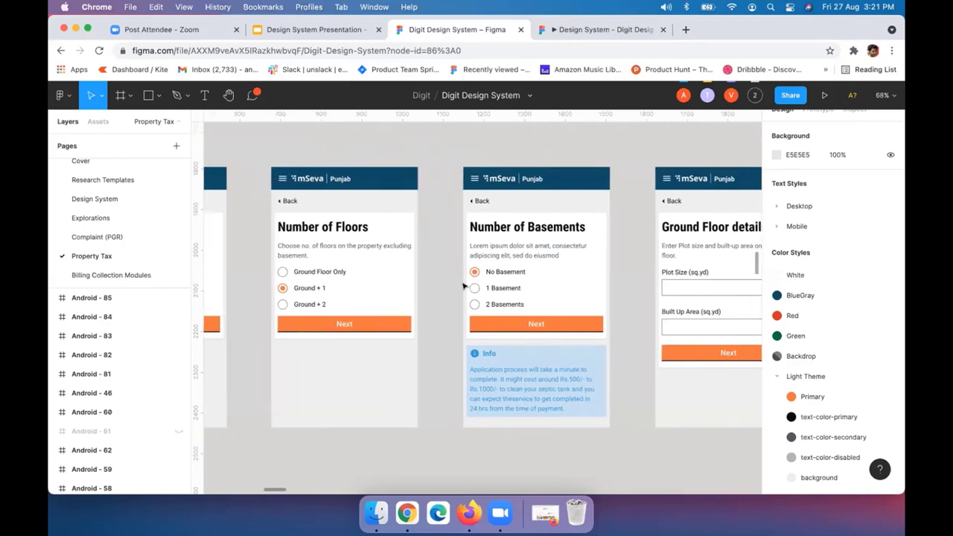
pyautogui.hscroll(-5, 462, 285)
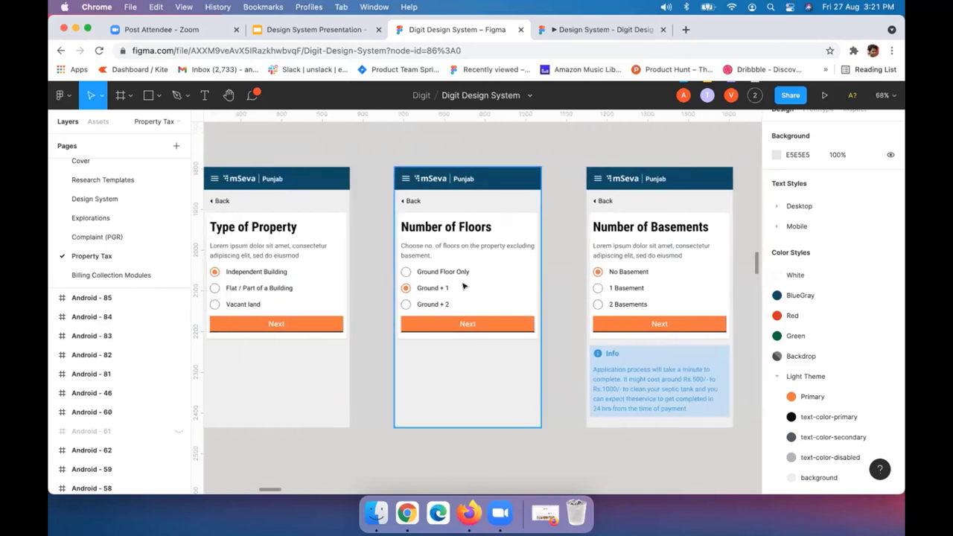
pyautogui.scroll(-3, 462, 286)
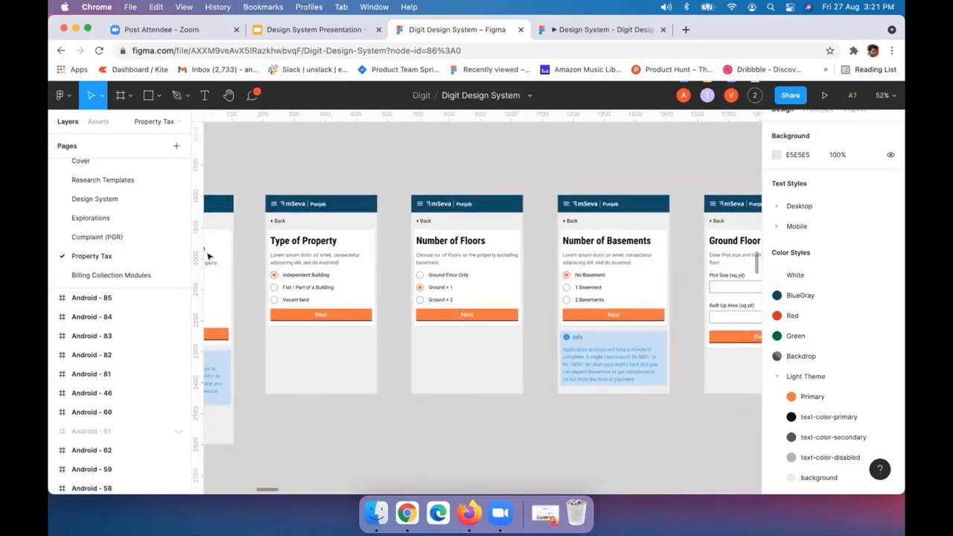
pyautogui.hscroll(-4, 314, 273)
pyautogui.scroll(-2, 319, 274)
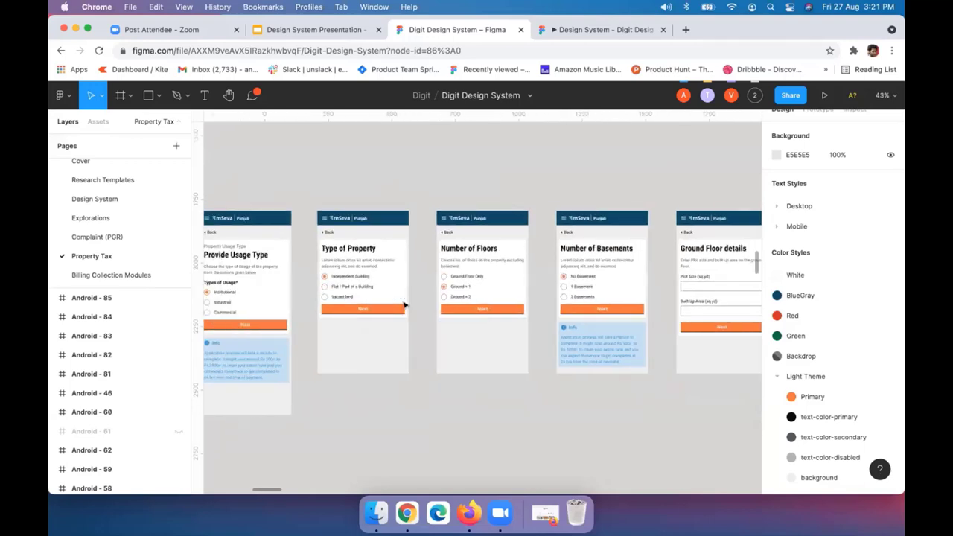
# - Find the desktop screens of the Property Tax-Employee Flow and hide the editor interface around them
pyautogui.hscroll(-8, 404, 304)
pyautogui.scroll(-4, 404, 305)
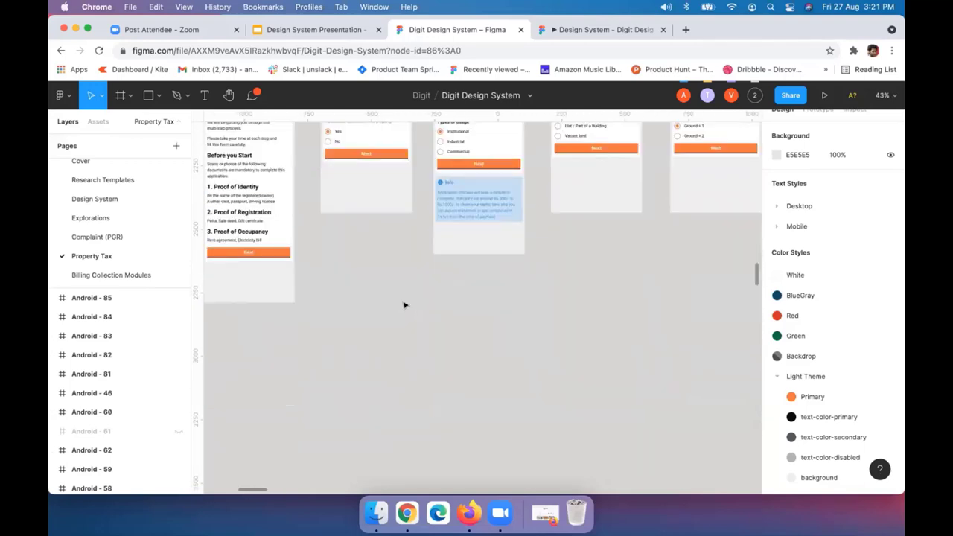
pyautogui.scroll(-5, 404, 305)
pyautogui.scroll(-5, 598, 263)
pyautogui.scroll(-2, 659, 248)
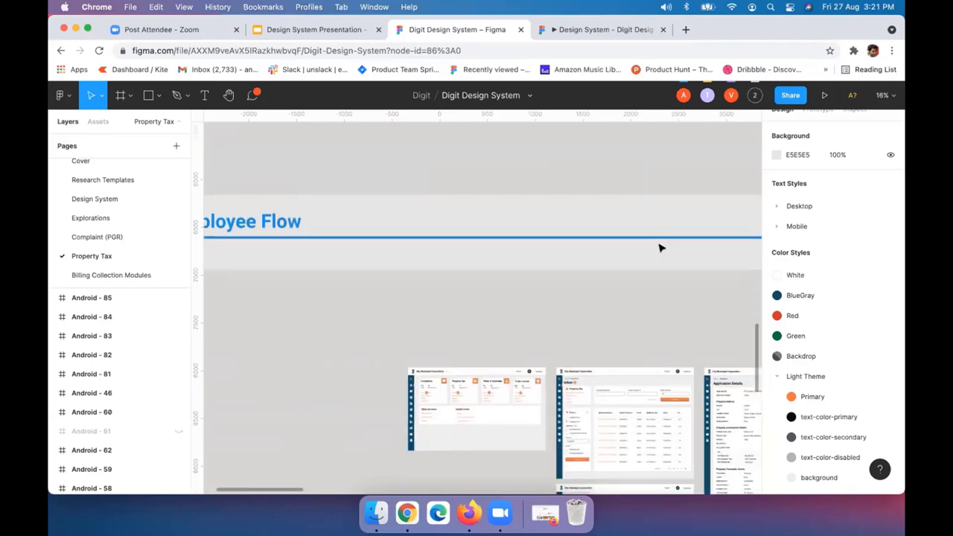
pyautogui.scroll(-5, 660, 248)
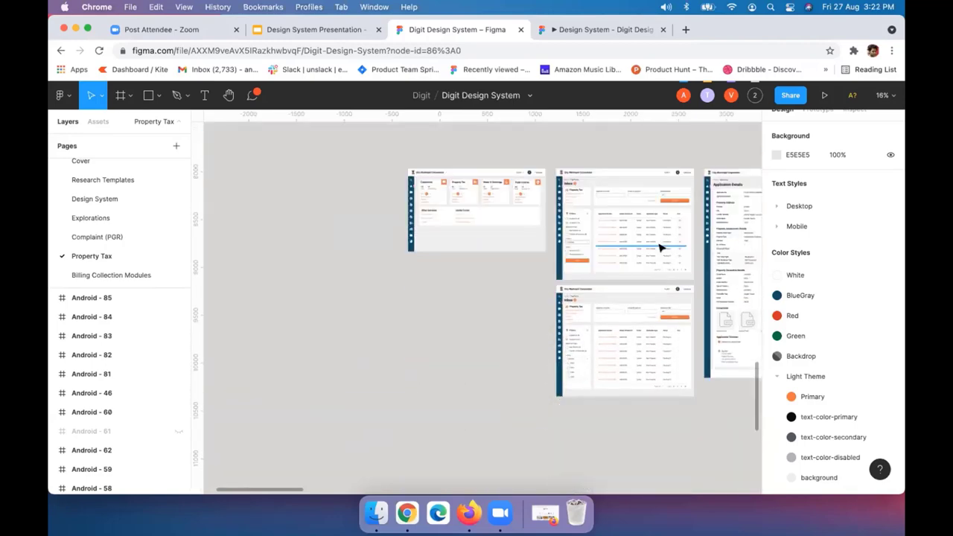
pyautogui.scroll(5, 659, 248)
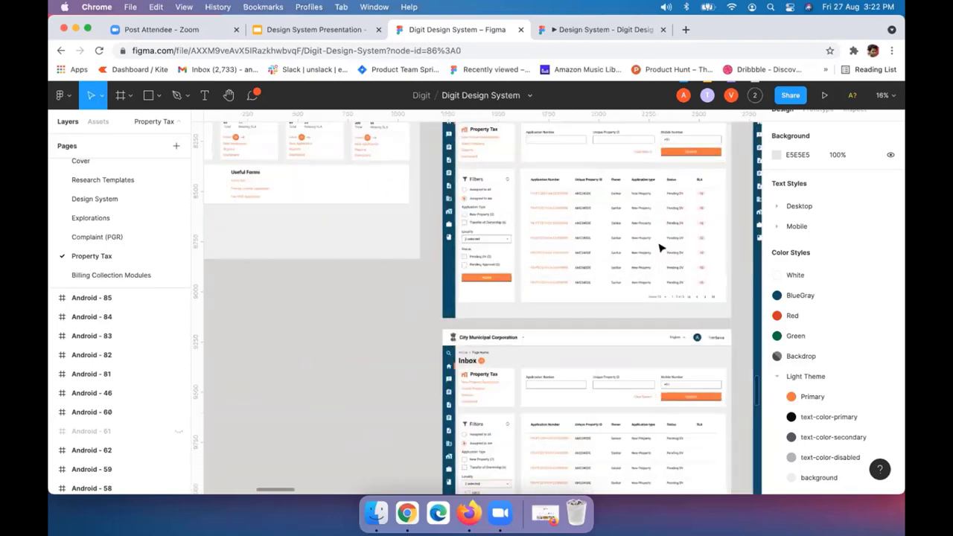
pyautogui.scroll(3, 659, 247)
pyautogui.press('super+backslash')
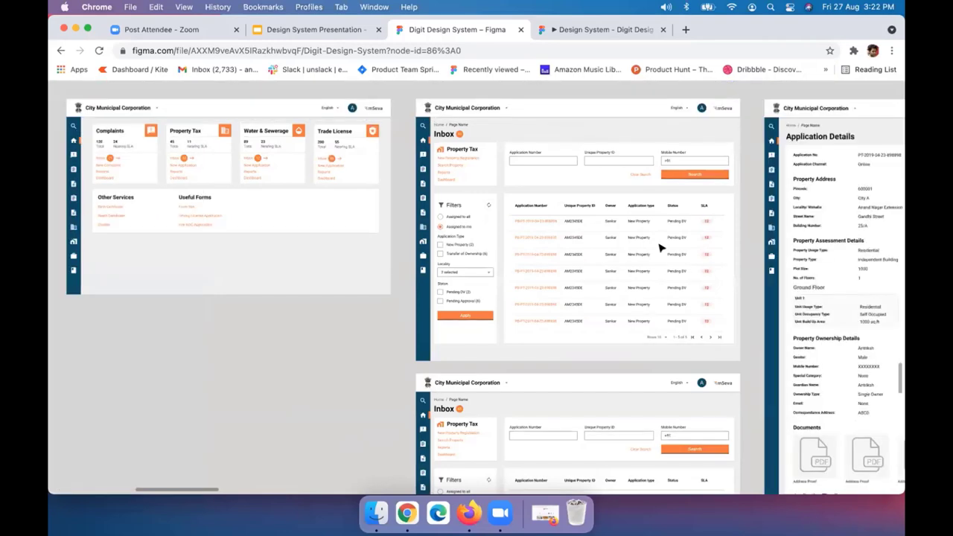
# - Examine the employee Inbox screen, including its search fields, filters, application table and SLA badges
pyautogui.scroll(2, 660, 248)
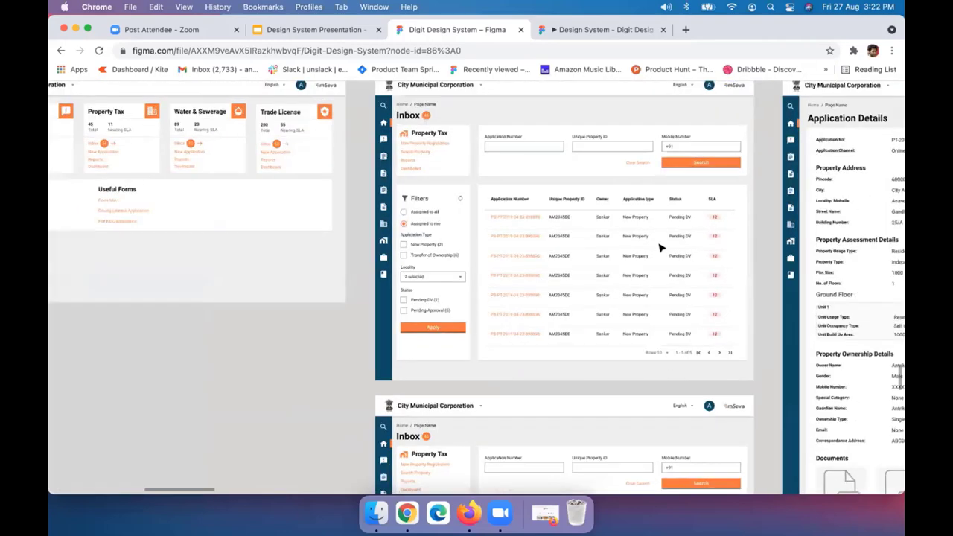
pyautogui.scroll(2, 659, 247)
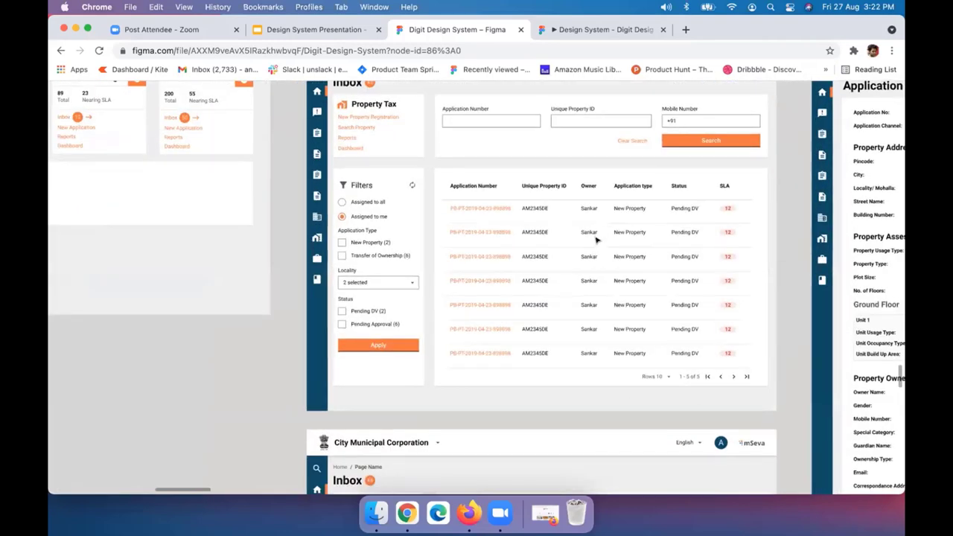
pyautogui.scroll(2, 596, 233)
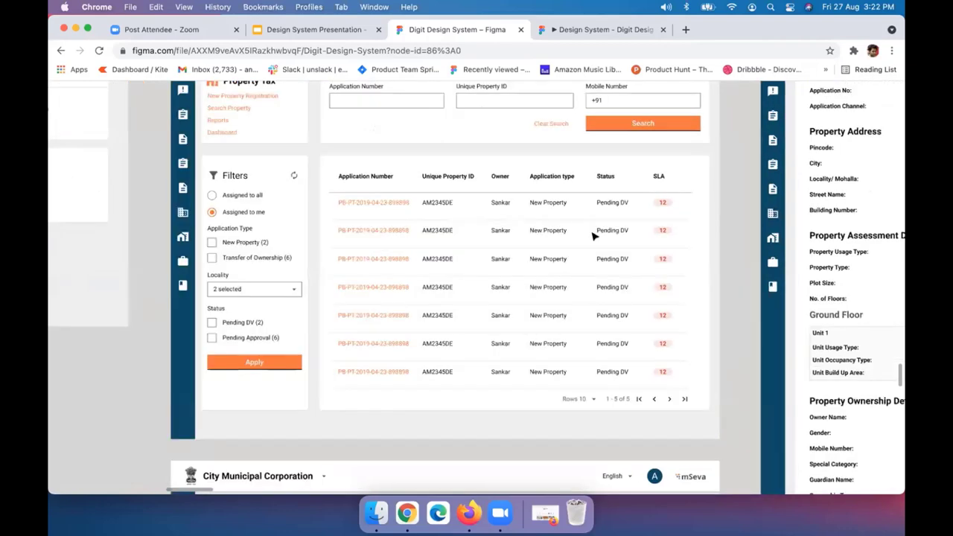
pyautogui.scroll(2, 521, 236)
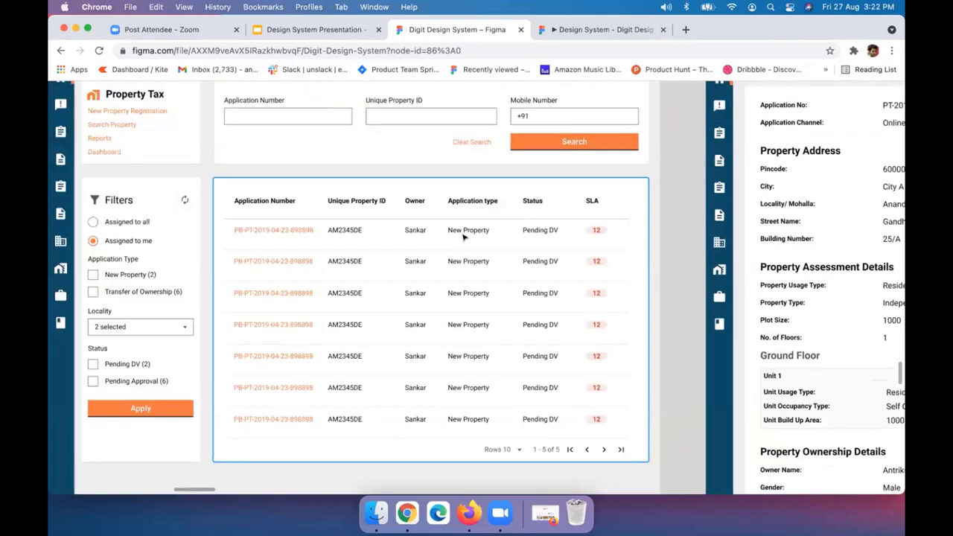
pyautogui.scroll(2, 463, 236)
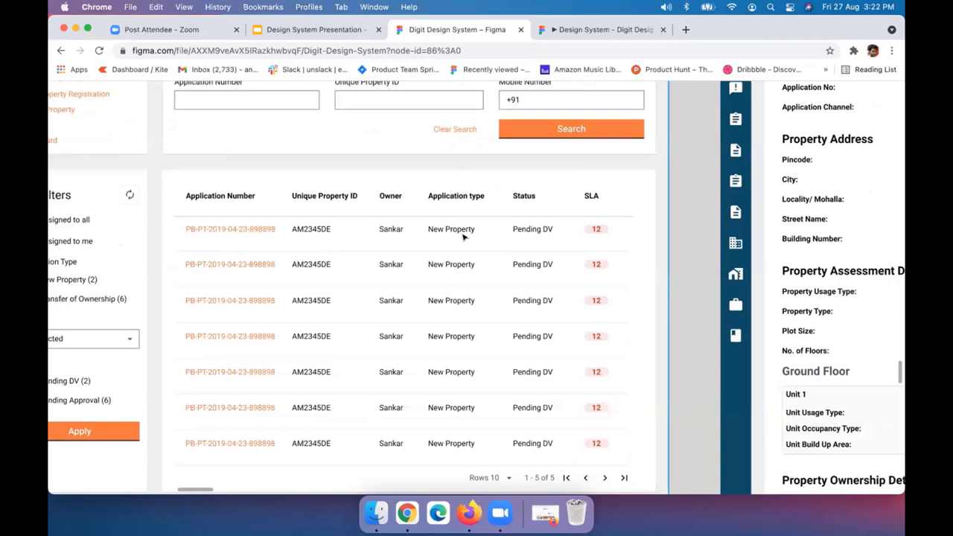
pyautogui.scroll(-2, 463, 237)
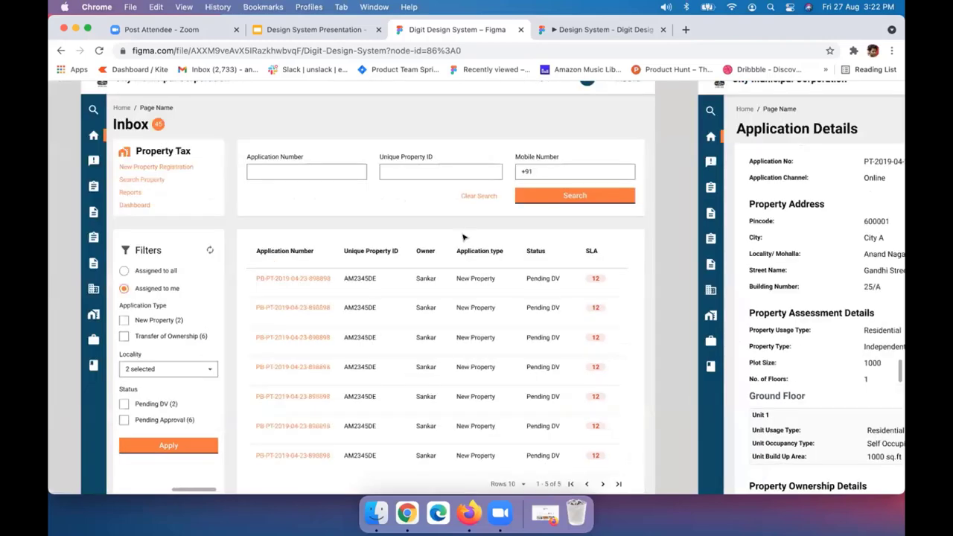
pyautogui.scroll(-2, 462, 237)
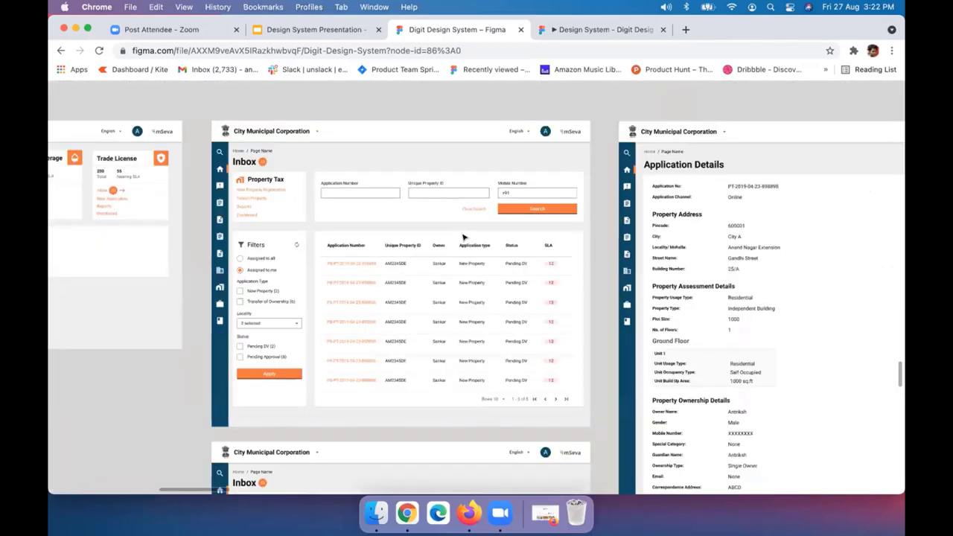
# - Compare the employee Inbox with the neighbouring module dashboard, Application Details and assignment dialog screens
pyautogui.hscroll(-2, 463, 237)
pyautogui.scroll(-1, 463, 237)
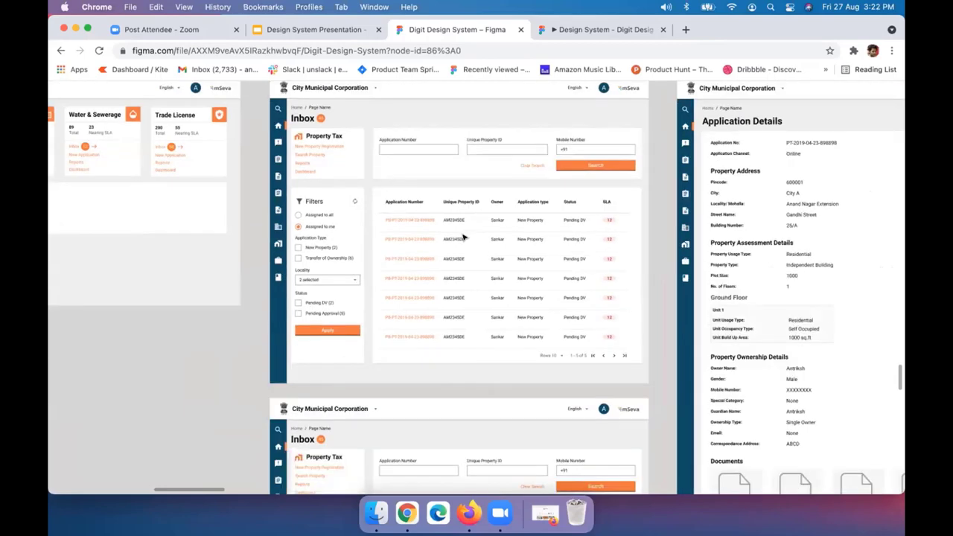
pyautogui.hscroll(1, 463, 236)
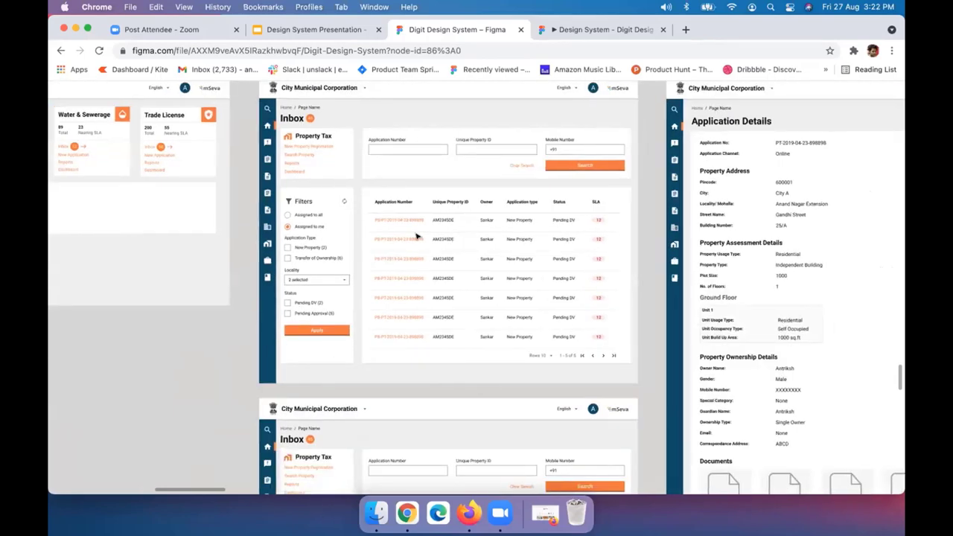
pyautogui.scroll(-2, 417, 237)
pyautogui.scroll(-1, 417, 237)
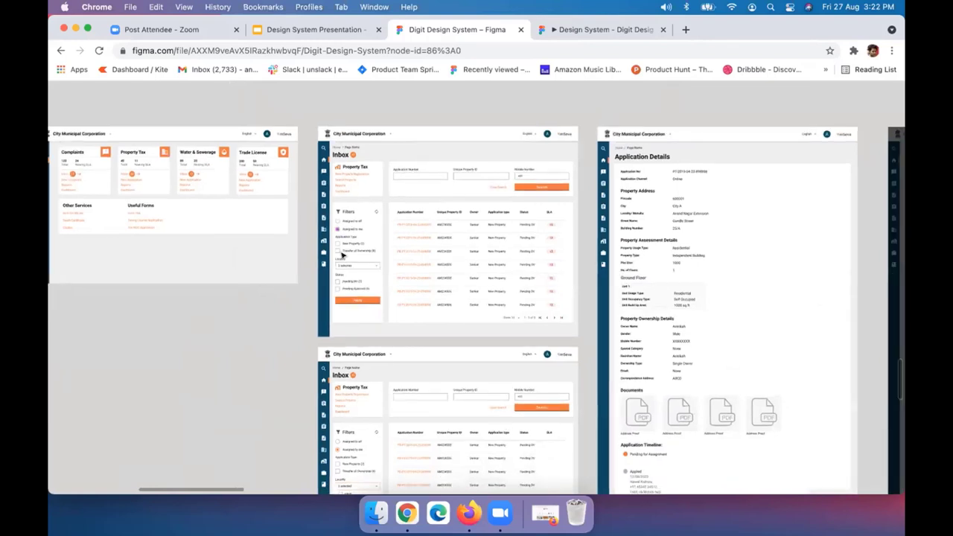
pyautogui.scroll(-2, 343, 255)
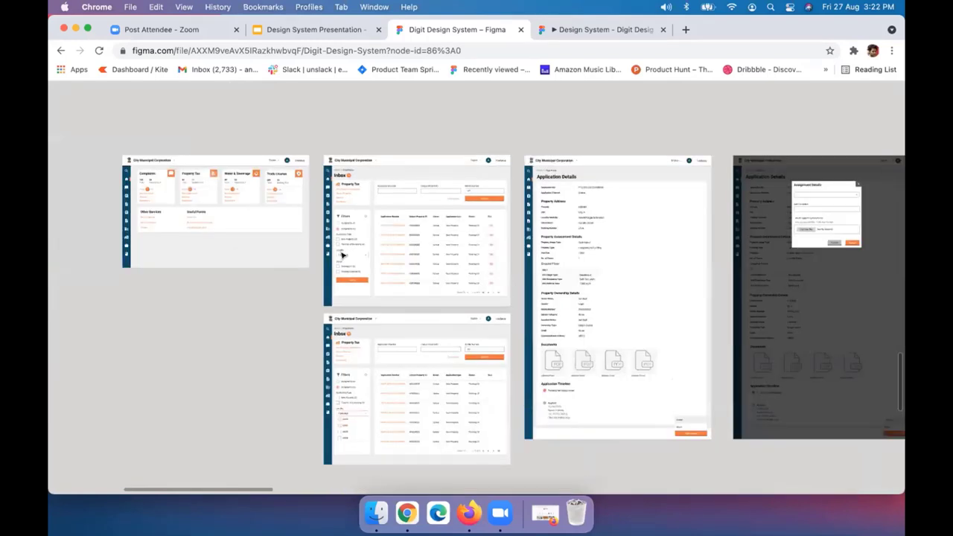
# - Return to an overview of the Property Tax citizen screens and show the editor interface again
pyautogui.scroll(10, 342, 256)
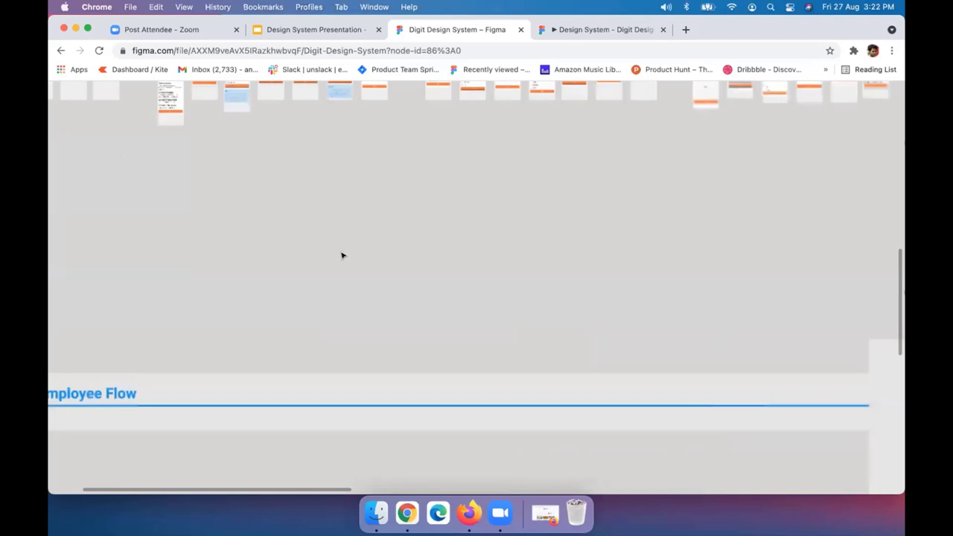
pyautogui.scroll(-2, 342, 255)
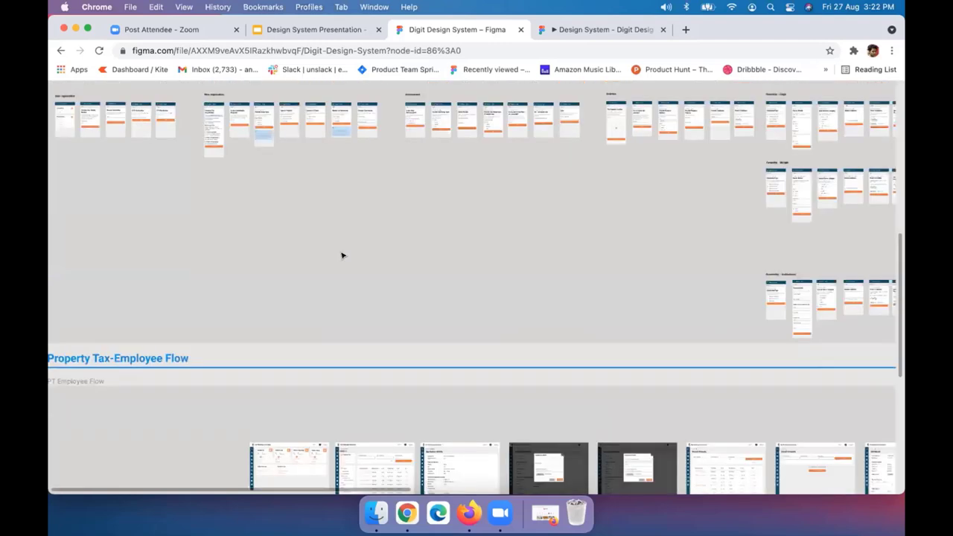
pyautogui.scroll(3, 342, 255)
pyautogui.press('super+backslash')
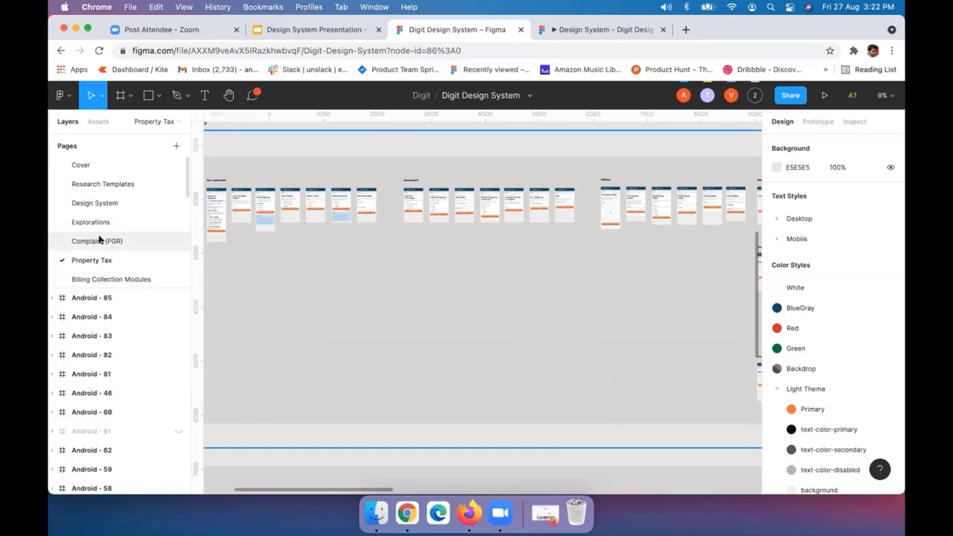
# - Look through the file's page list for the other modules, from Billing Collection Modules to Citizen Engagement
pyautogui.scroll(-1, 115, 236)
pyautogui.scroll(-1, 114, 233)
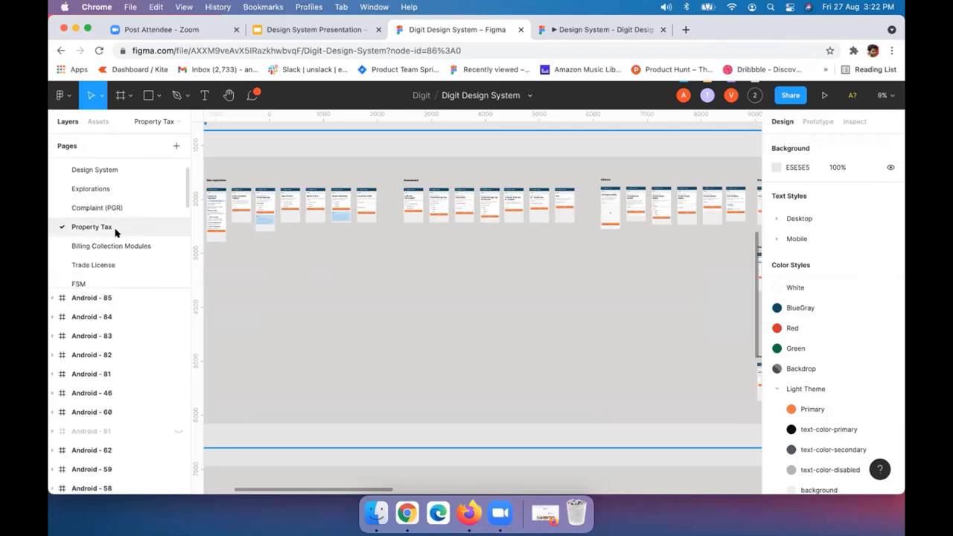
pyautogui.scroll(-1, 114, 241)
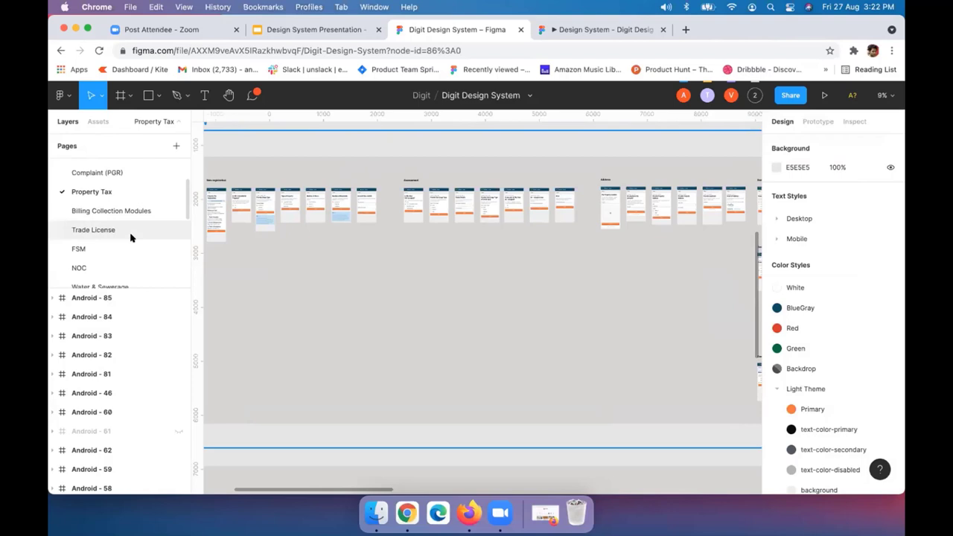
pyautogui.scroll(-1, 112, 241)
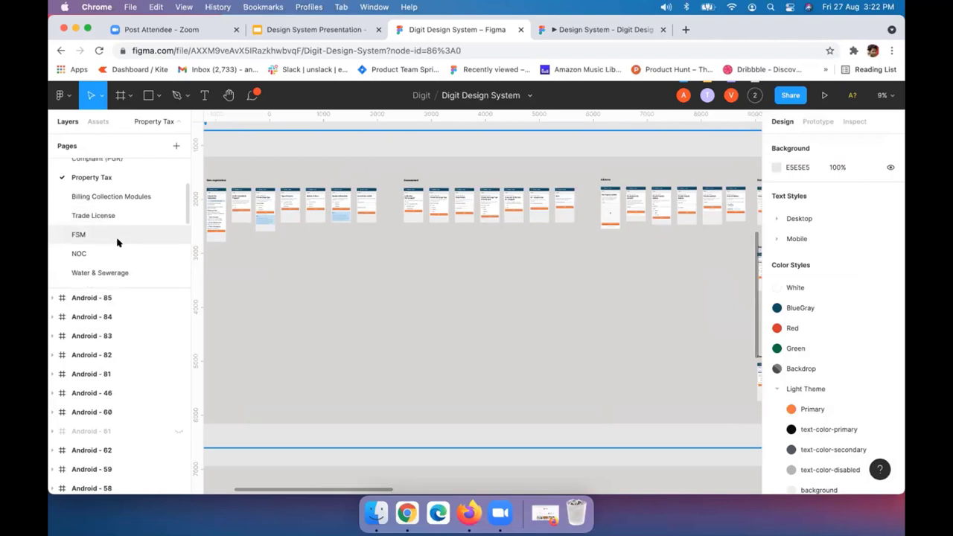
pyautogui.scroll(-1, 117, 242)
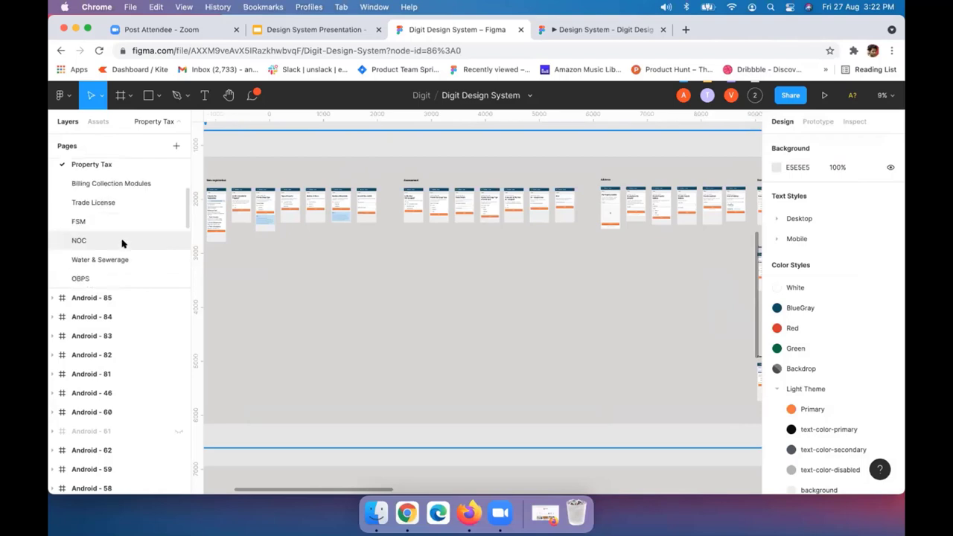
pyautogui.scroll(-2, 123, 243)
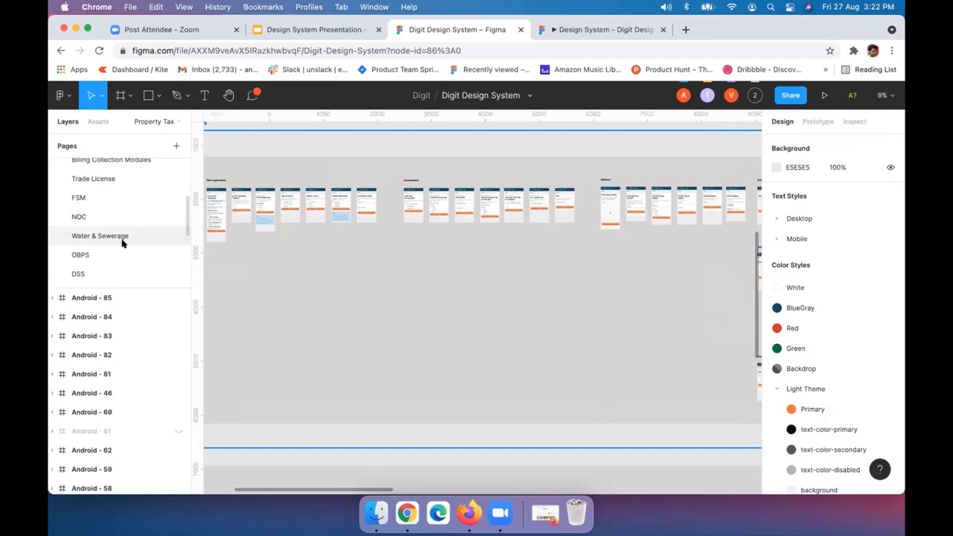
pyautogui.scroll(-2, 124, 243)
pyautogui.scroll(-1, 122, 243)
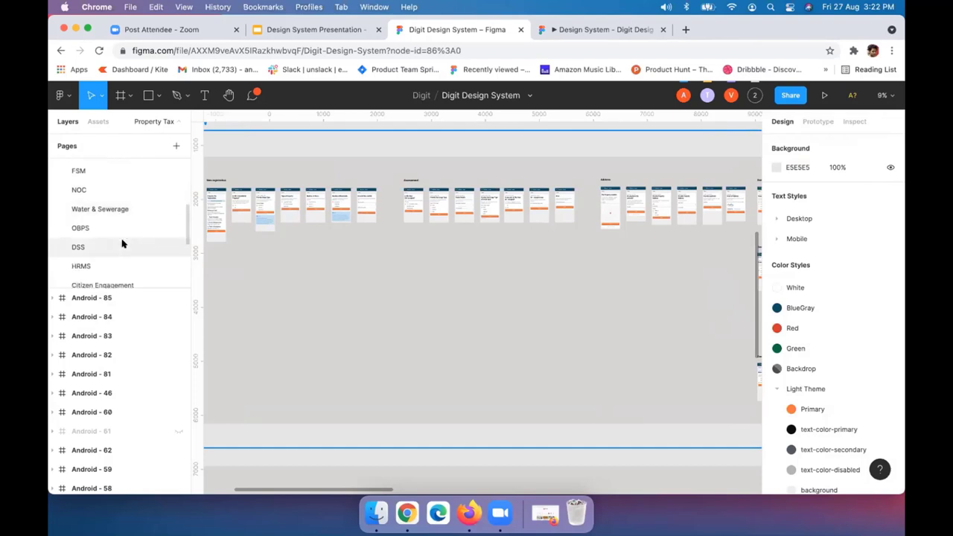
pyautogui.scroll(2, 119, 243)
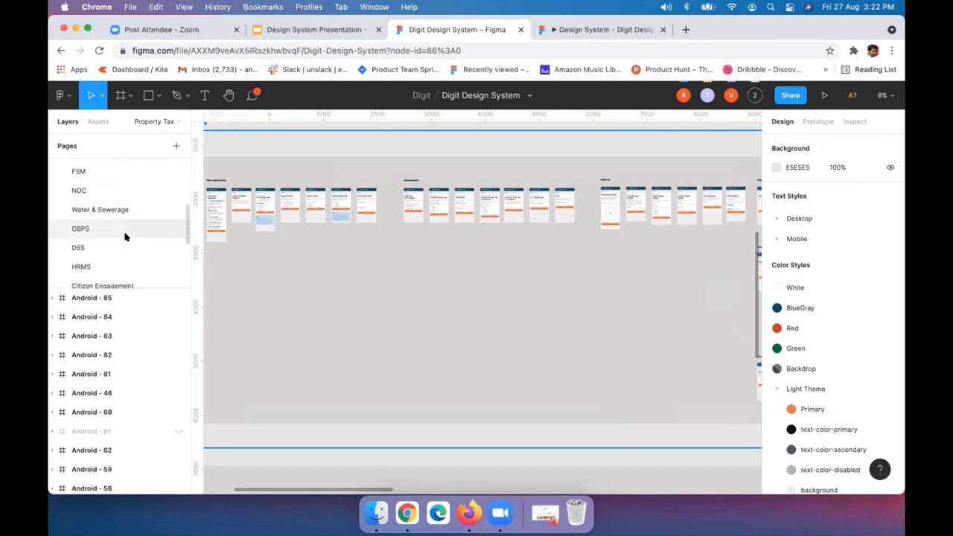
pyautogui.scroll(-1, 104, 245)
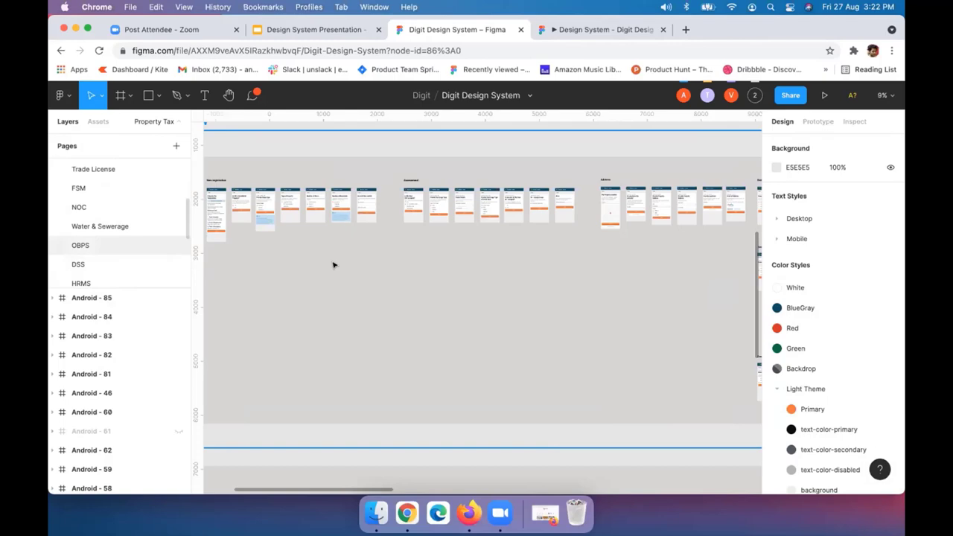
# - Open the OBPS page and look over its New Stakeholder Registration and Architect new Building plan Flow sections
pyautogui.scroll(3, 462, 256)
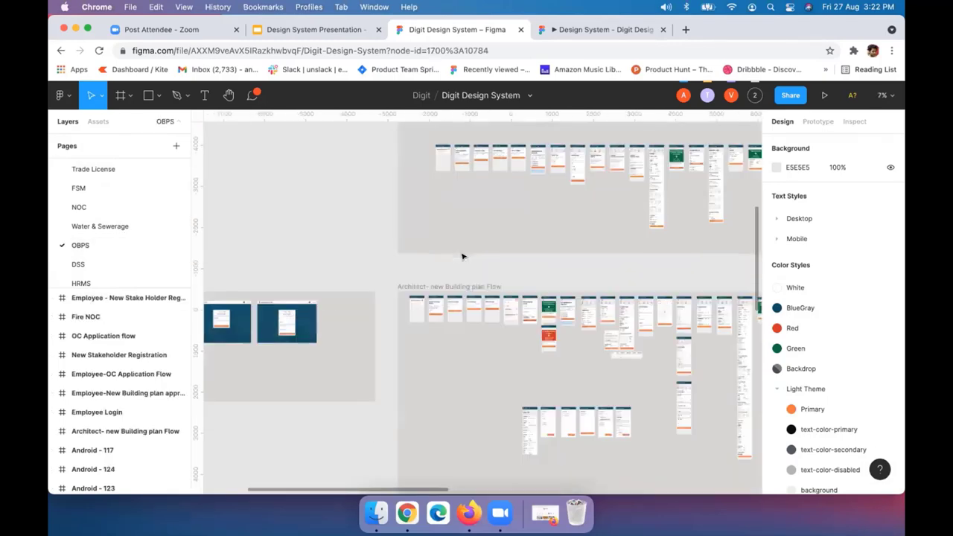
pyautogui.scroll(3, 461, 256)
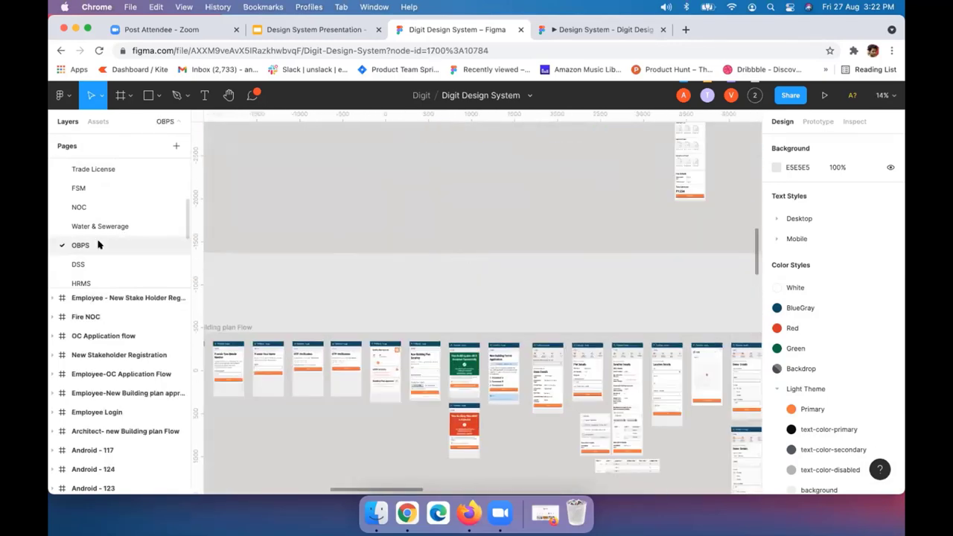
pyautogui.scroll(3, 97, 245)
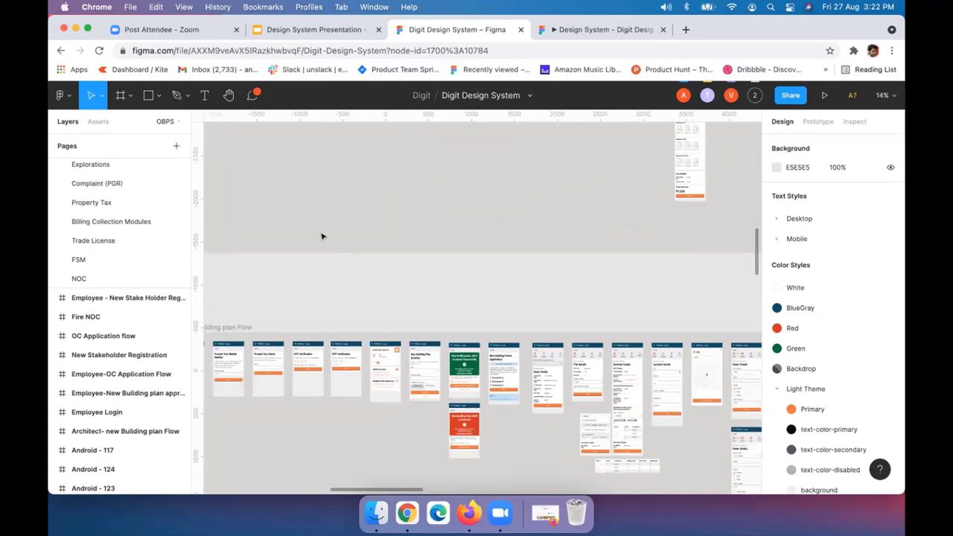
pyautogui.scroll(-2, 321, 236)
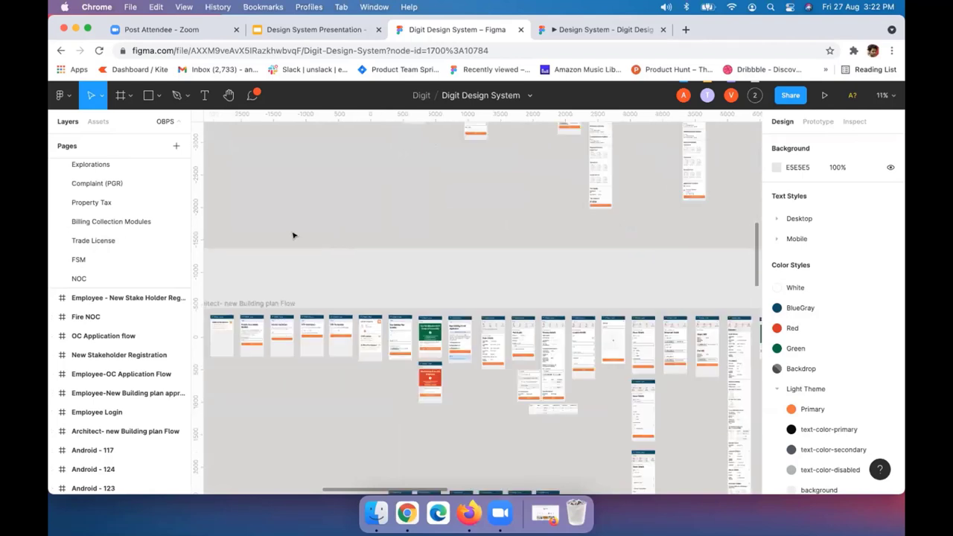
pyautogui.scroll(-2, 293, 236)
pyautogui.scroll(2, 293, 236)
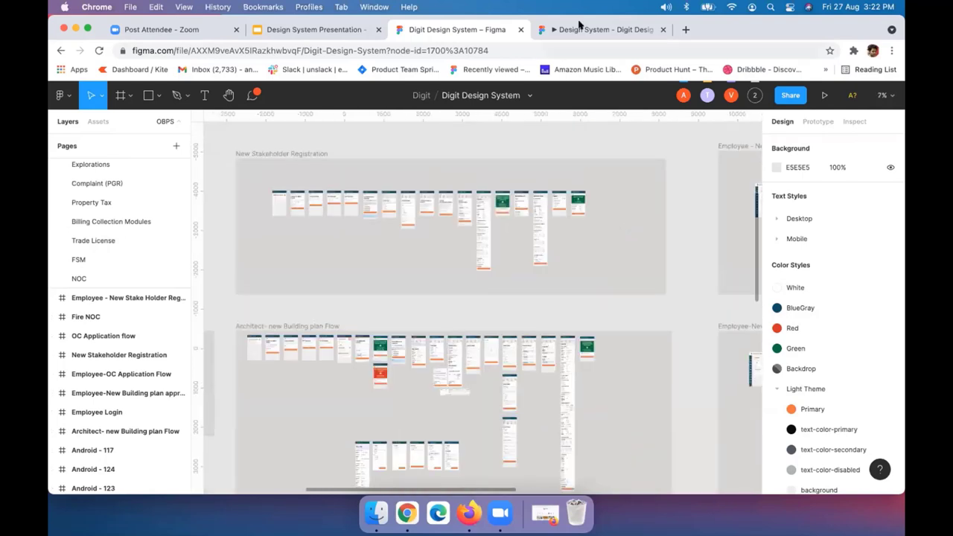
# - Switch to the design system documentation prototype and review the Text Input overview and guidelines
pyautogui.click(579, 28)
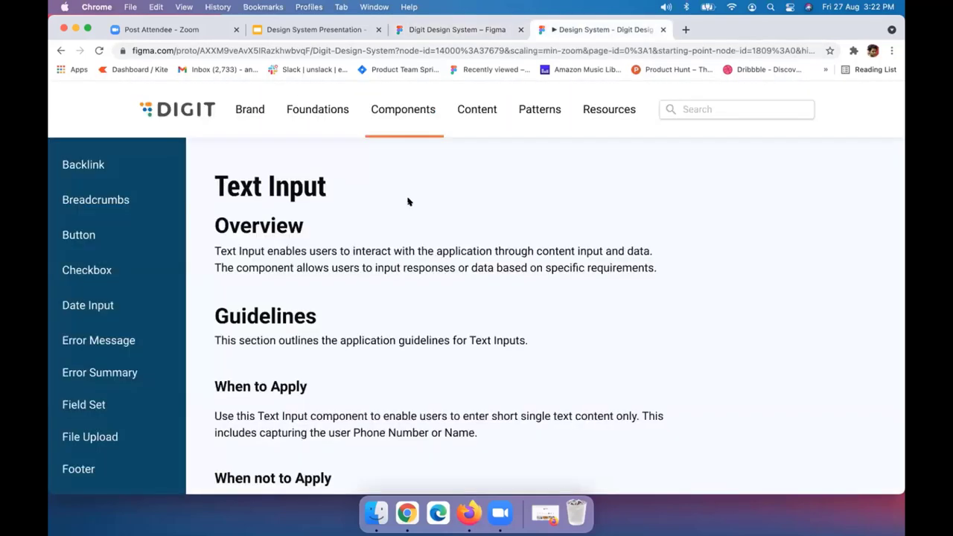
pyautogui.scroll(-2, 452, 128)
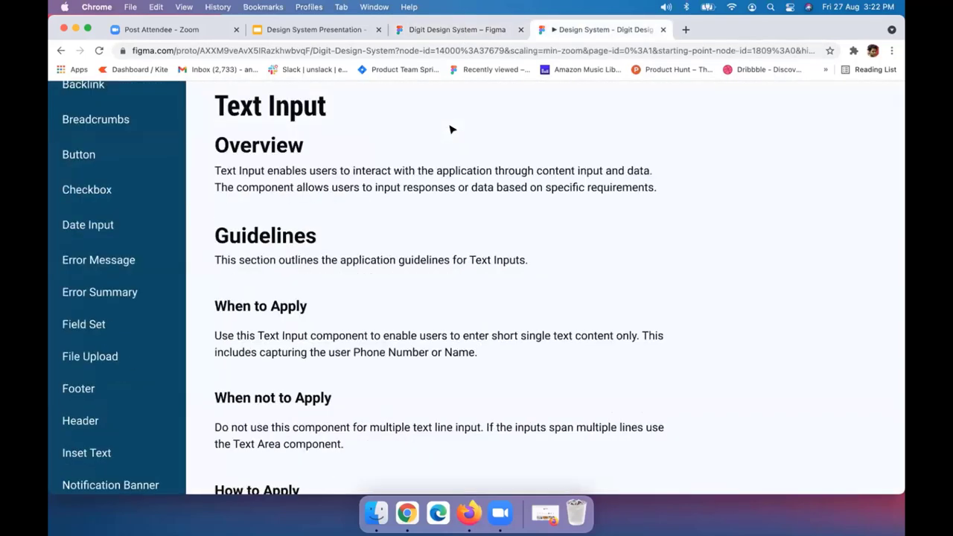
pyautogui.scroll(-1, 366, 170)
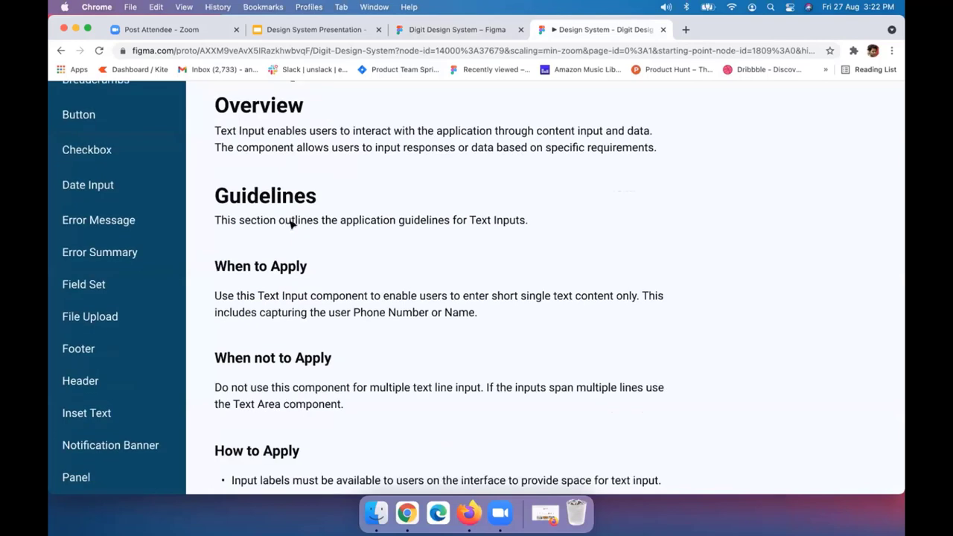
pyautogui.scroll(1, 291, 224)
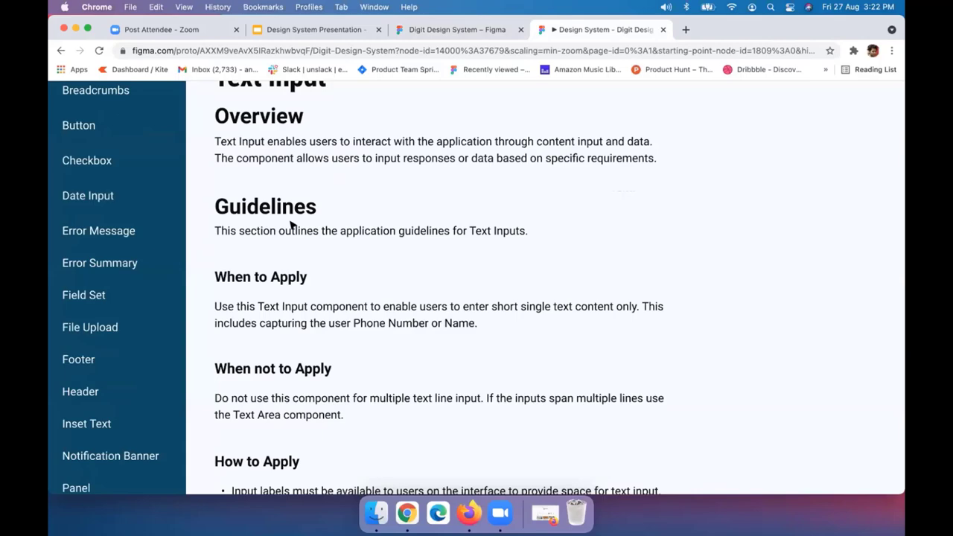
# - Return to the OBPS design file and examine the summary, document and application screens of the New Stakeholder Registration flow
pyautogui.hotkey('ctrl', 'shift', 'Tab')
pyautogui.scroll(-2, 403, 198)
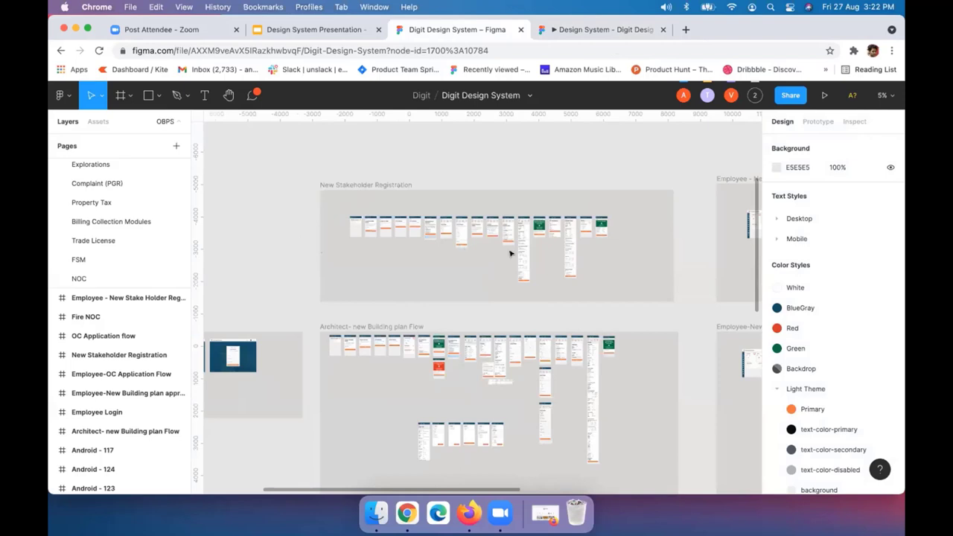
pyautogui.scroll(2, 509, 254)
pyautogui.scroll(3, 510, 254)
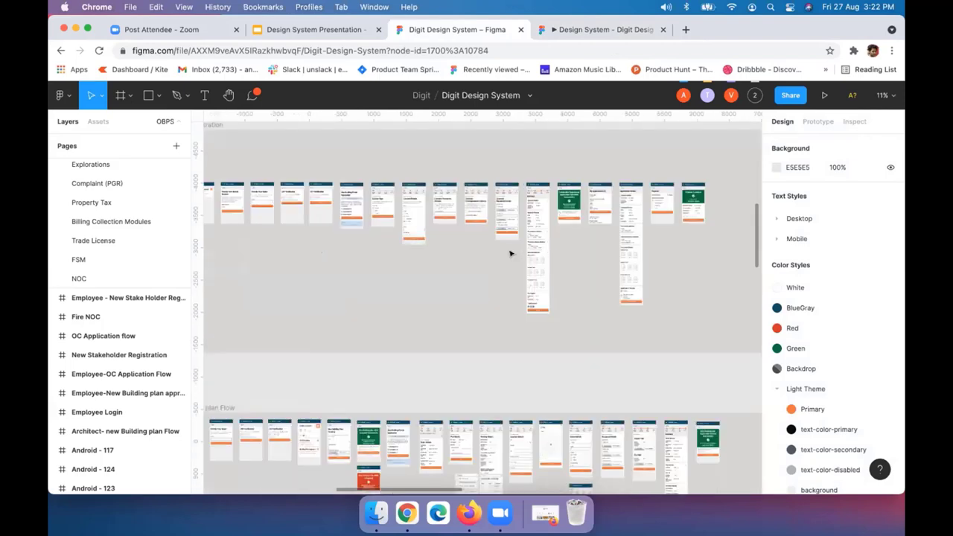
pyautogui.scroll(3, 510, 254)
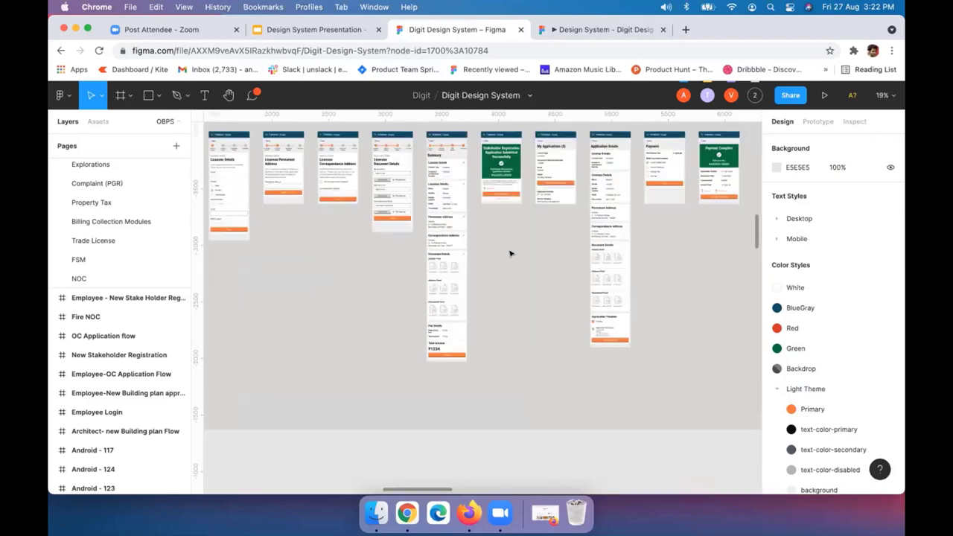
pyautogui.scroll(2, 497, 245)
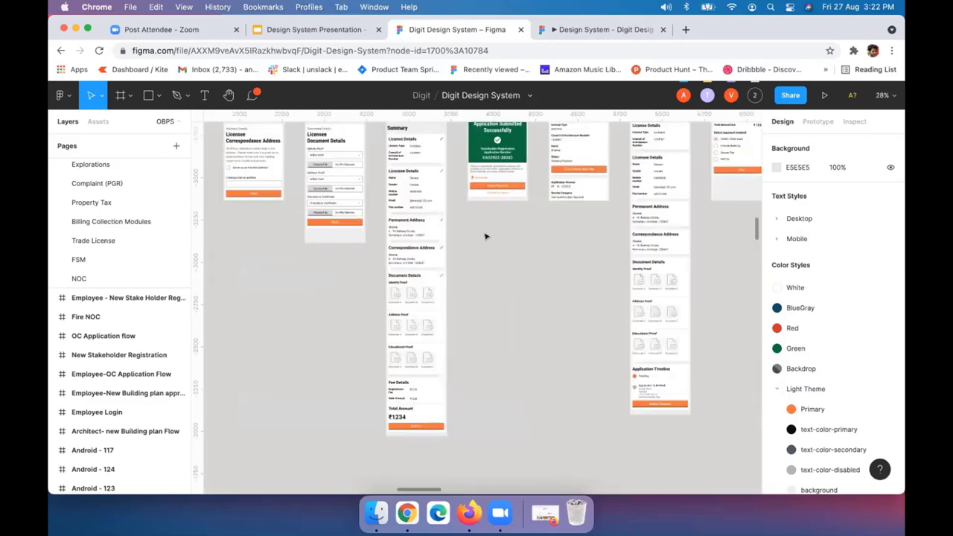
# - Inspect the CSS code of the Make Payment button label on the Stakeholder Registration success screen, then clear the selection
pyautogui.scroll(3, 506, 232)
pyautogui.scroll(3, 523, 230)
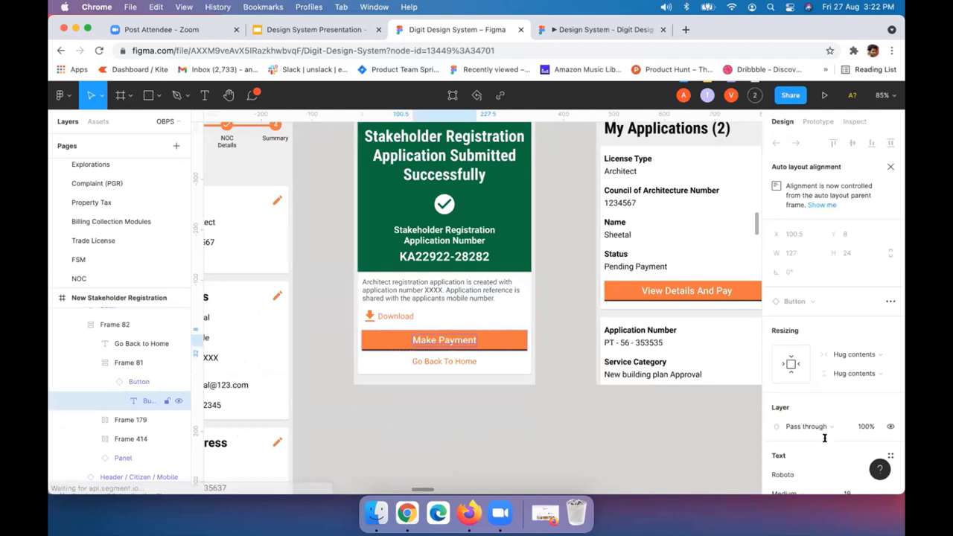
pyautogui.hotkey('alt', '0')
pyautogui.scroll(-4, 823, 457)
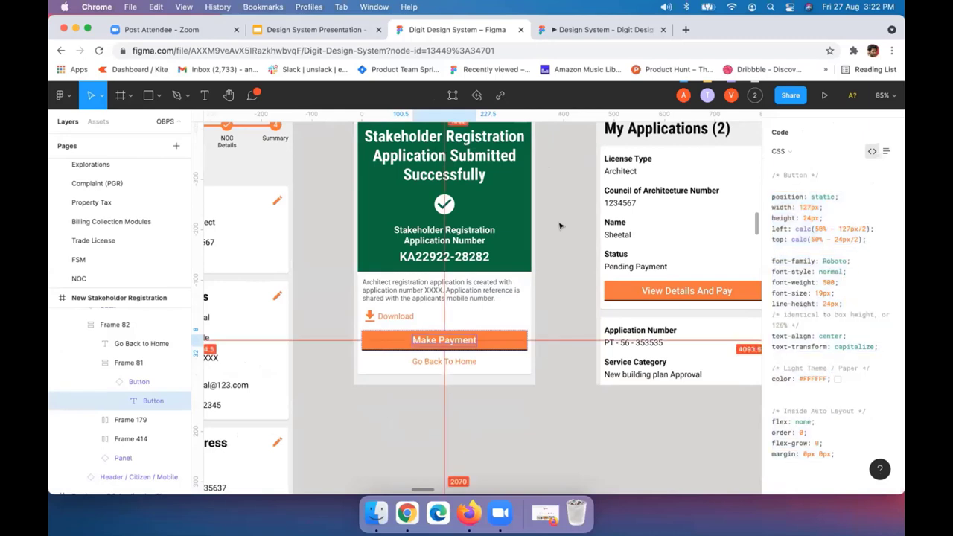
pyautogui.scroll(2, 559, 226)
pyautogui.scroll(1, 560, 226)
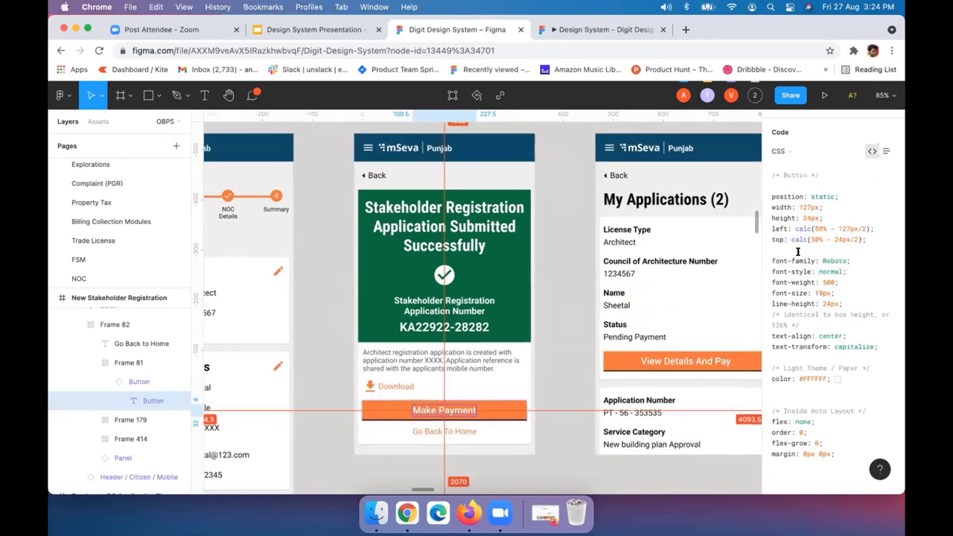
pyautogui.scroll(-2, 568, 223)
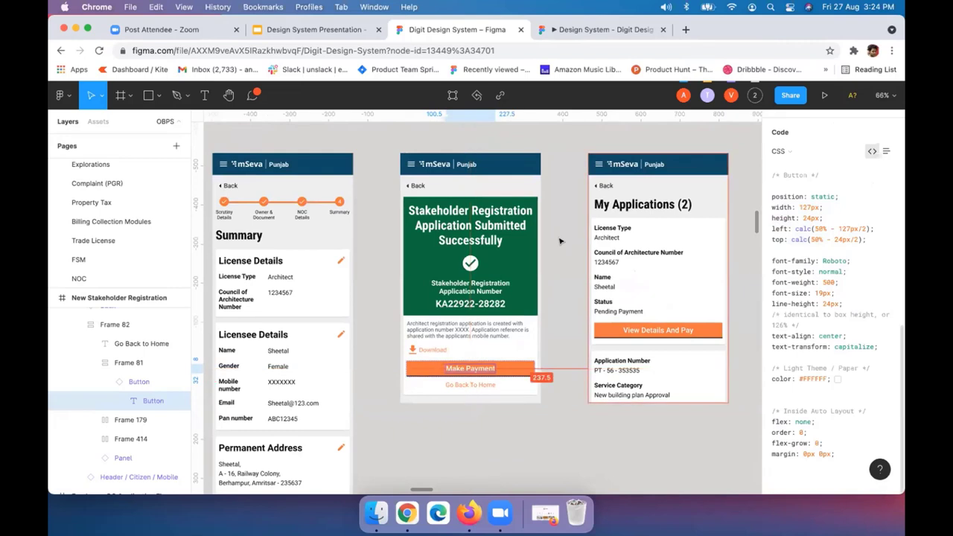
pyautogui.click(559, 241)
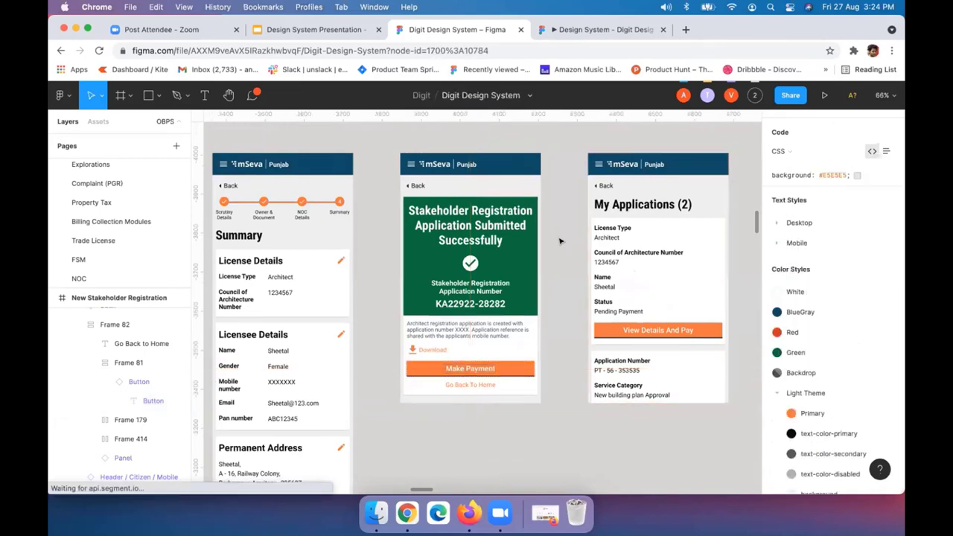